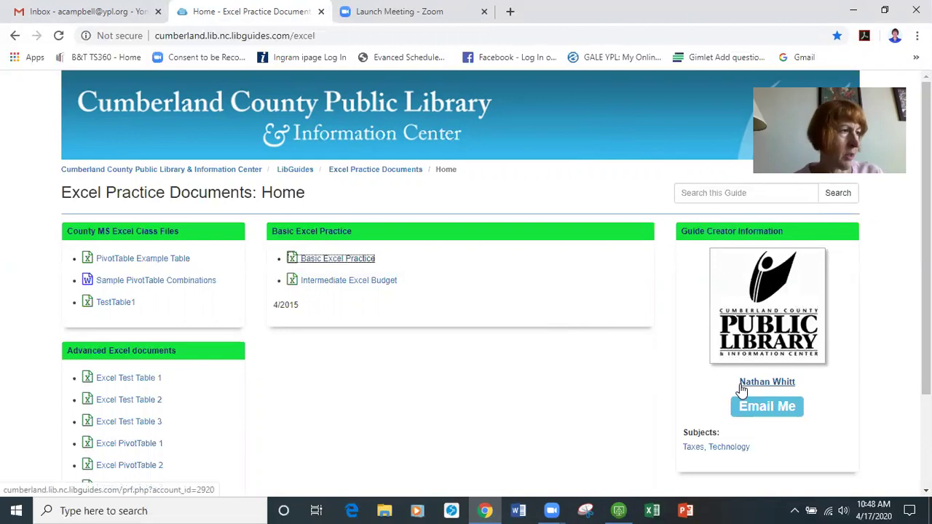
- Download the Intermediate Excel Budget practice file, open it in Excel, dismiss the activation notice and enable editing
{"action": "left_click", "coordinate": [359, 284]}
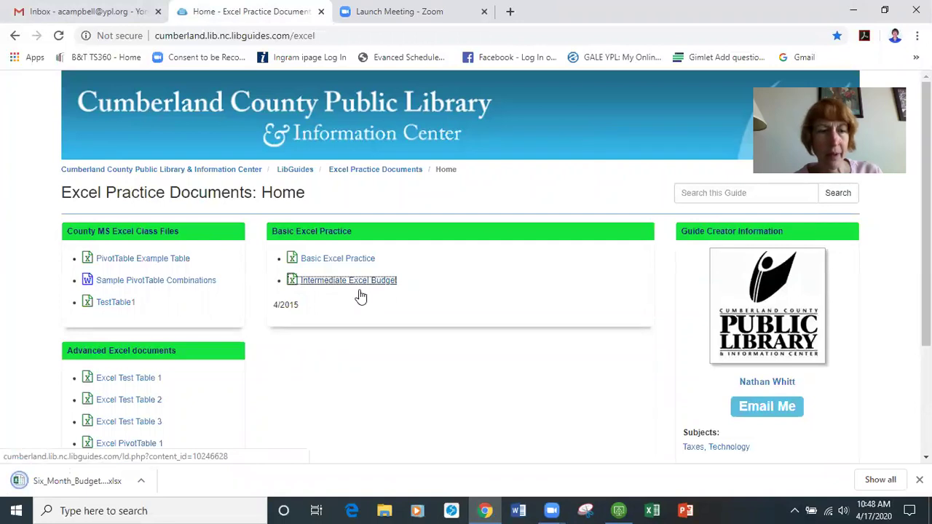
{"action": "left_click", "coordinate": [141, 483]}
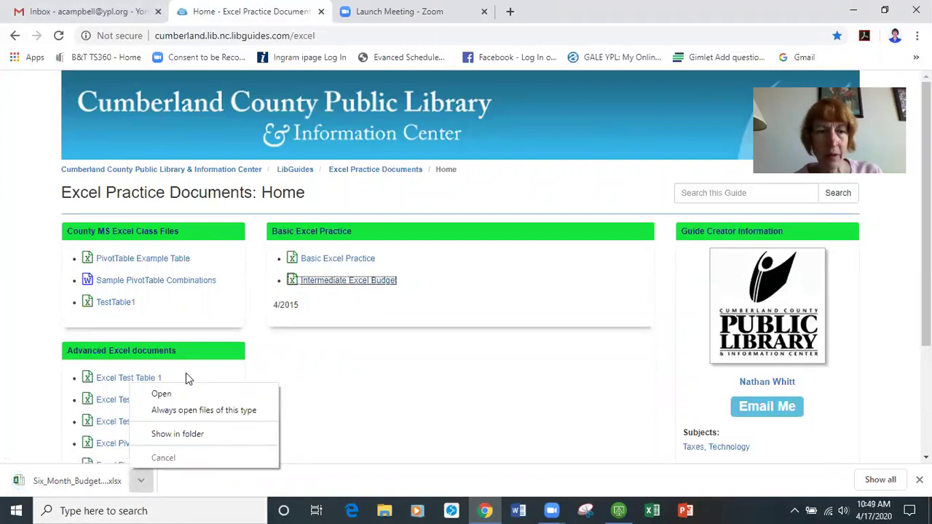
{"action": "left_click", "coordinate": [162, 394]}
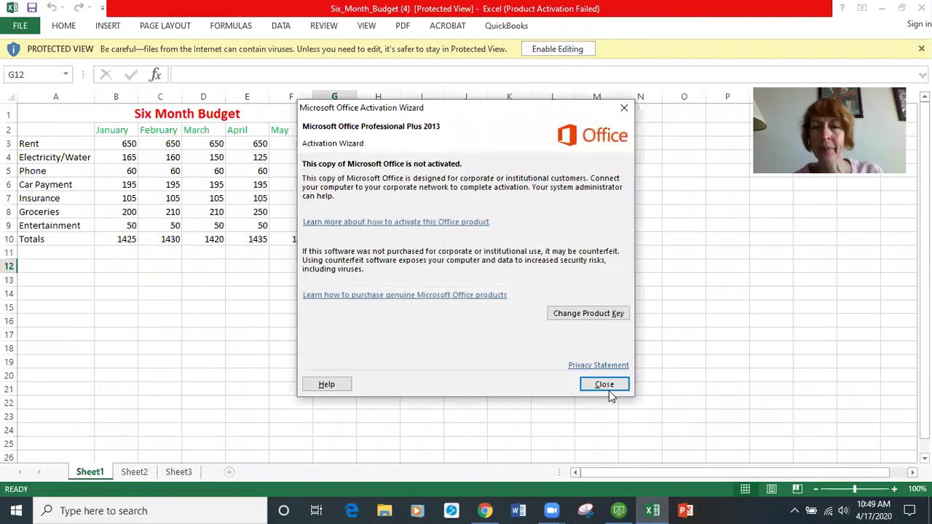
{"action": "left_click", "coordinate": [608, 386]}
{"action": "left_click", "coordinate": [554, 49]}
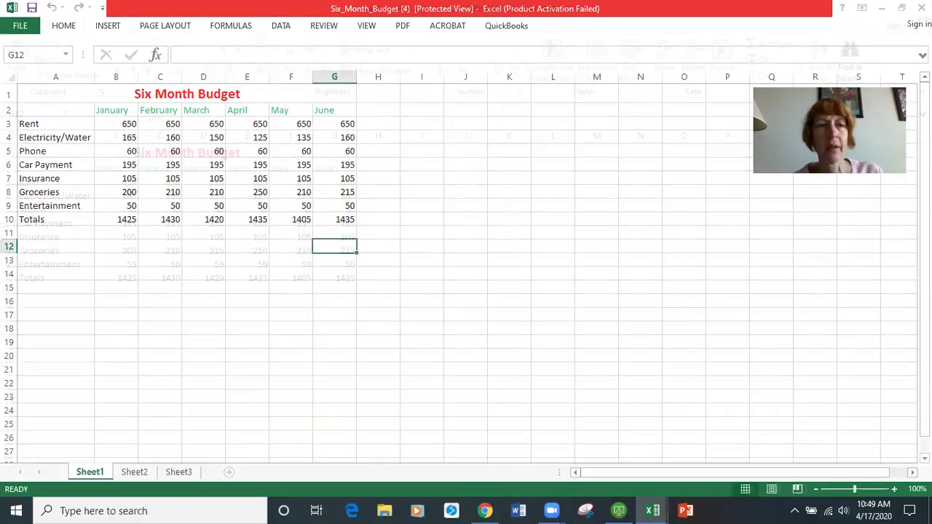
- Save a copy of the workbook to the Desktop as Six_Month_BudgetTape
{"action": "left_click", "coordinate": [20, 26]}
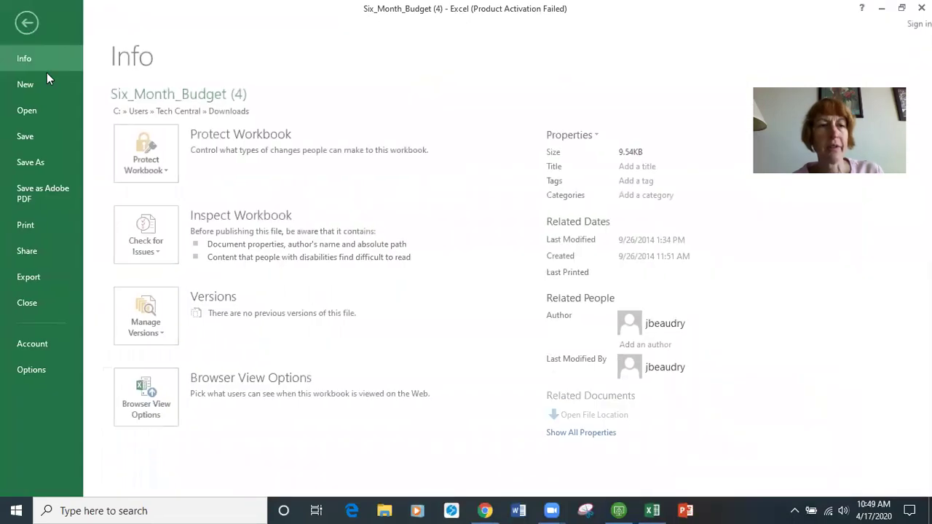
{"action": "left_click", "coordinate": [32, 163]}
{"action": "left_click", "coordinate": [368, 238]}
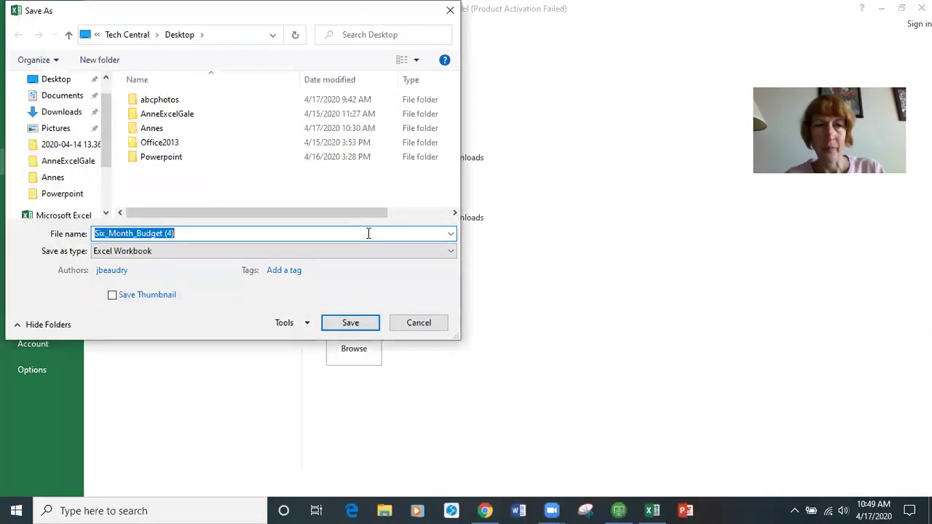
{"action": "left_click", "coordinate": [188, 233]}
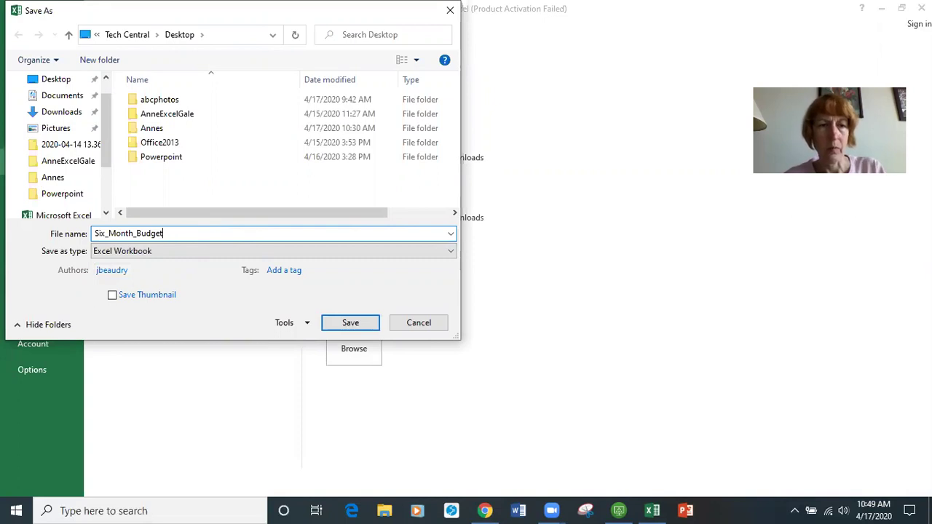
{"action": "left_click", "coordinate": [354, 325]}
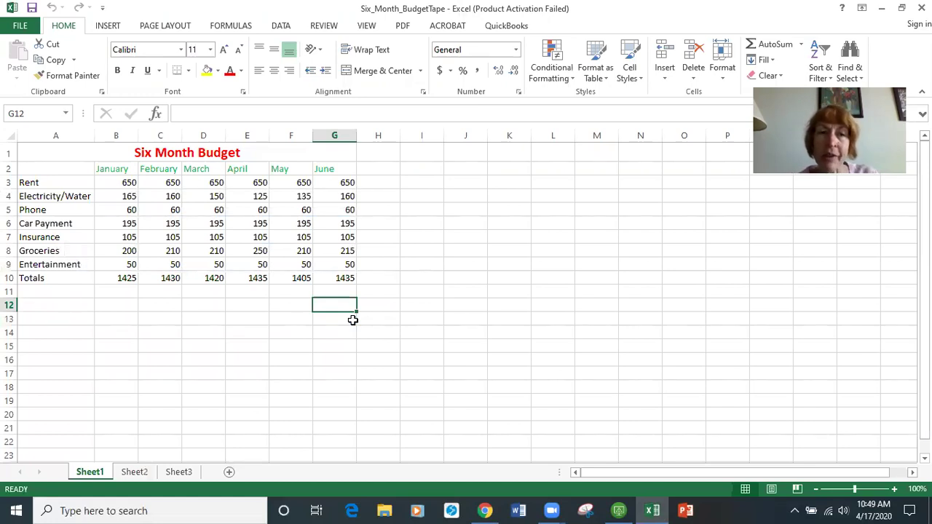
- Look at the desktop for the saved budget workbook and return to the open Excel sheet
{"action": "left_click", "coordinate": [882, 9]}
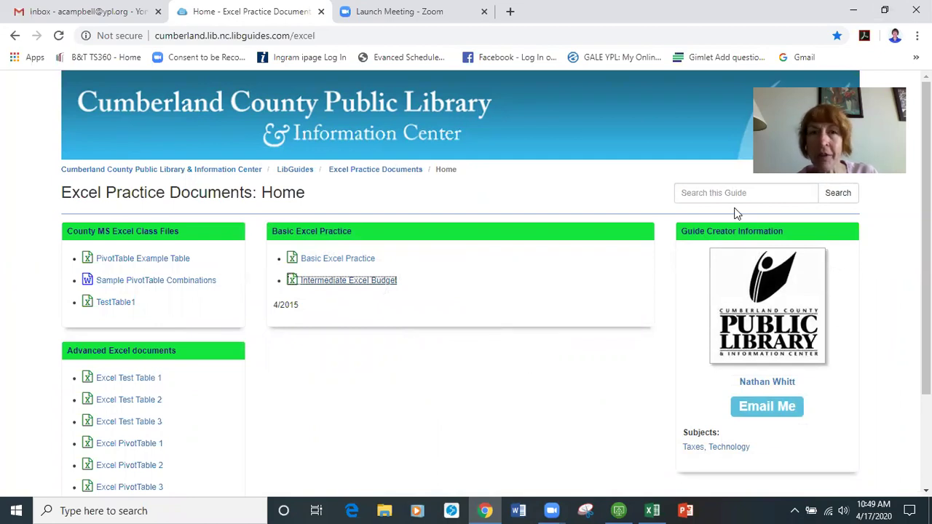
{"action": "left_click", "coordinate": [851, 10]}
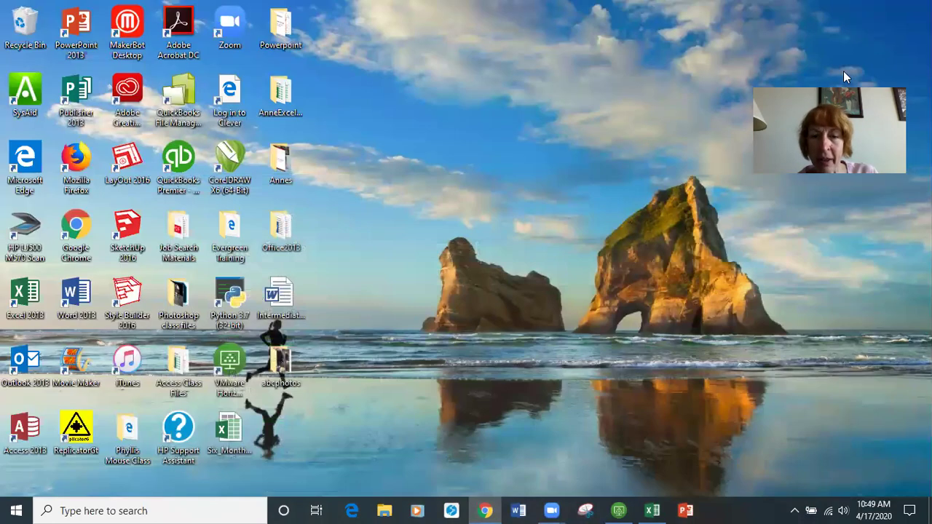
{"action": "left_click", "coordinate": [653, 510]}
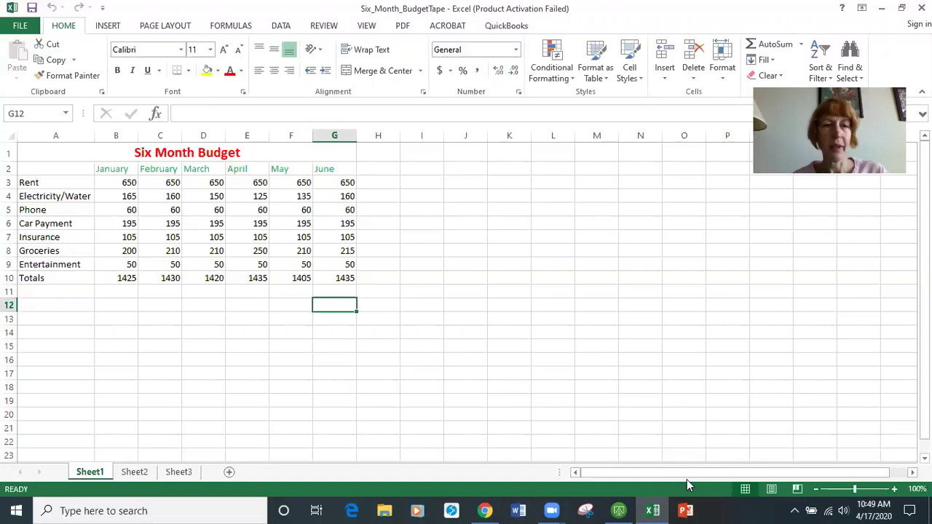
- Add the column heading "total" in H2, beside June
{"action": "left_click", "coordinate": [386, 169]}
{"action": "type", "text": "total"}
{"action": "key", "text": "Return"}
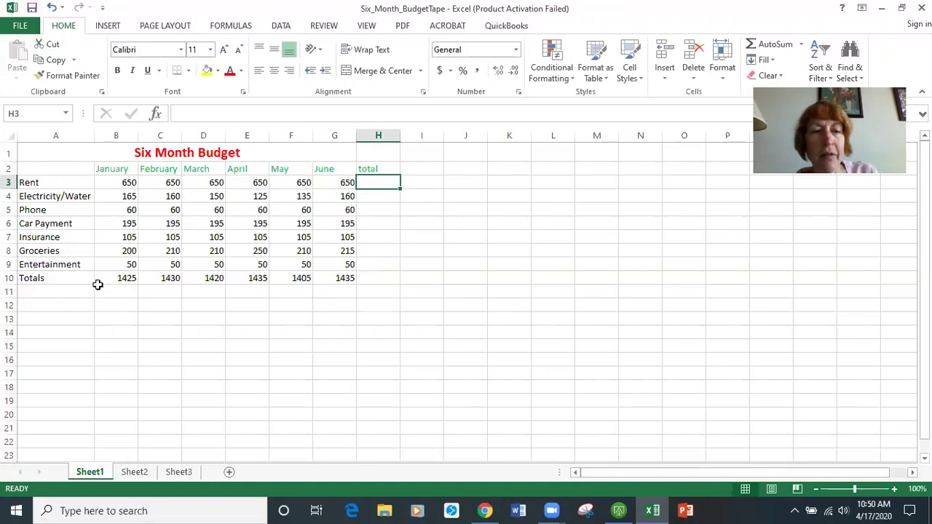
- Clear the monthly totals in B10:G10 and recalculate January's total in B10 with AutoSum
{"action": "left_click_drag", "start_coordinate": [114, 279], "coordinate": [347, 278]}
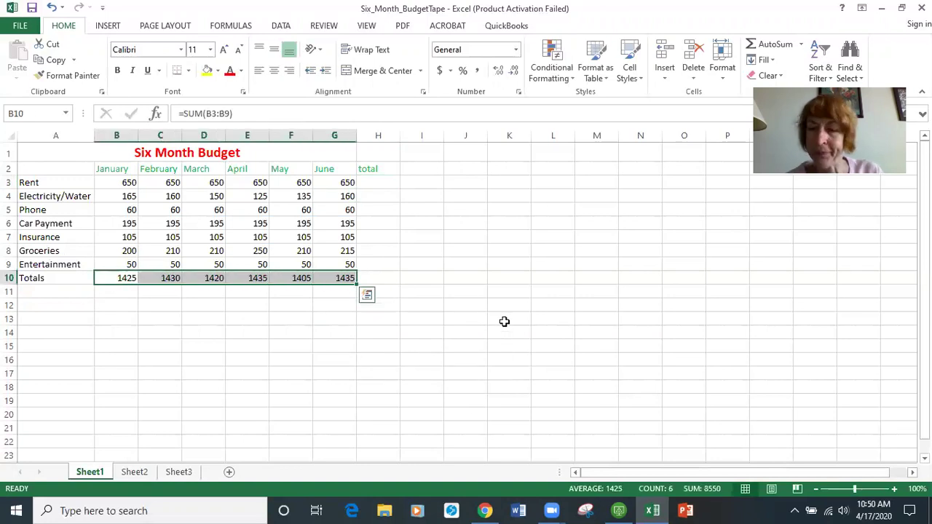
{"action": "key", "text": "Delete"}
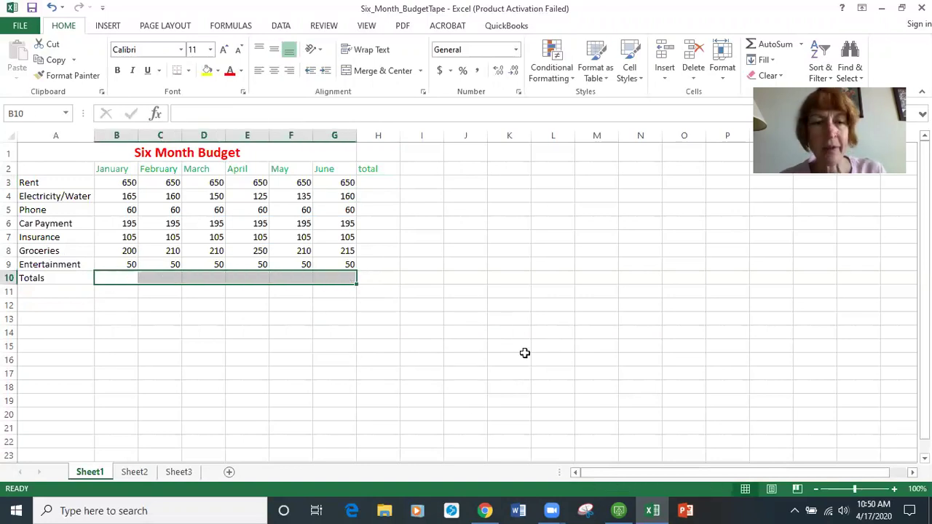
{"action": "left_click", "coordinate": [116, 279]}
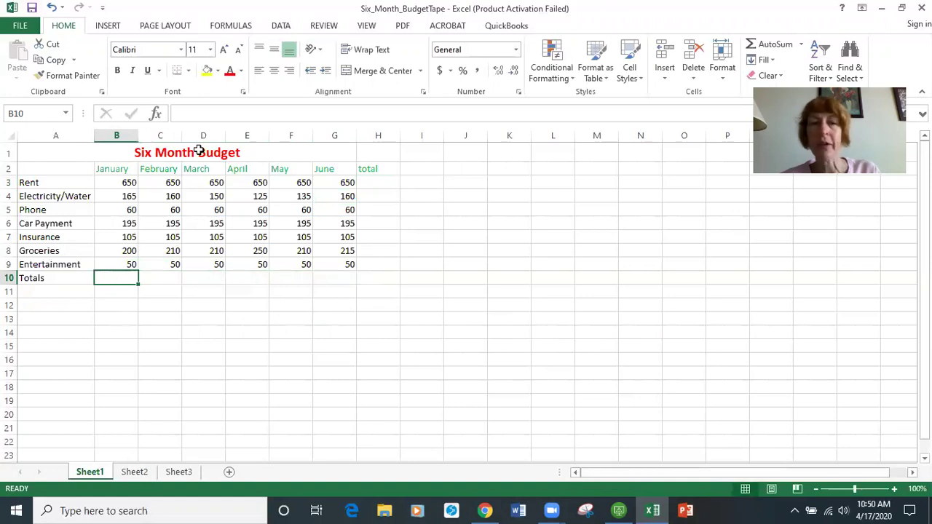
{"action": "left_click", "coordinate": [775, 44]}
{"action": "key", "text": "Return"}
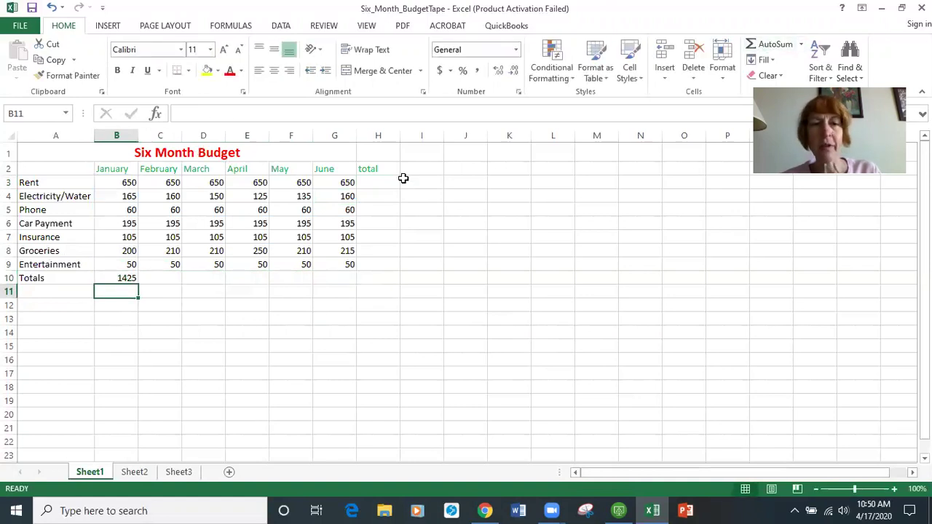
- Total the Rent row in H3 with AutoSum
{"action": "left_click", "coordinate": [371, 184]}
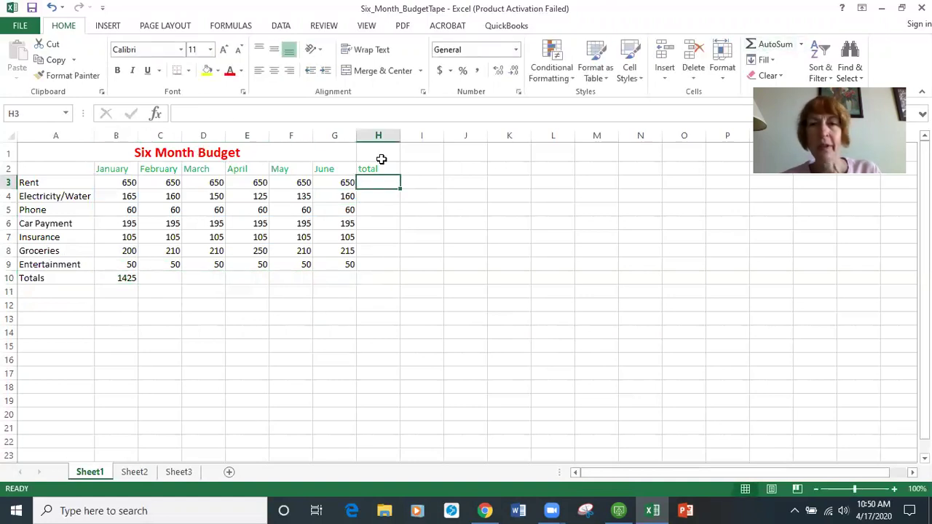
{"action": "left_click", "coordinate": [775, 46]}
{"action": "key", "text": "Return"}
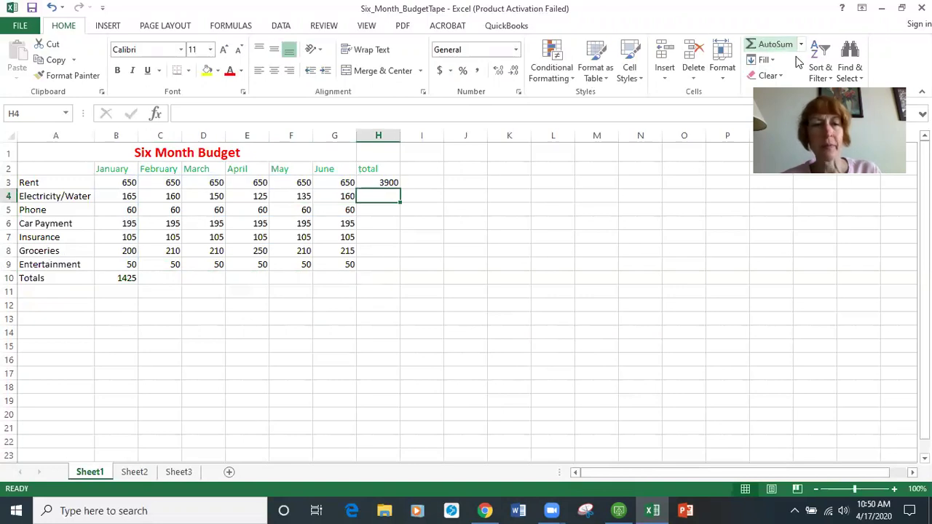
- Fill January's total formula across to G10 and the Rent total formula down to H10
{"action": "left_click", "coordinate": [128, 281]}
{"action": "left_click_drag", "start_coordinate": [140, 286], "coordinate": [349, 283]}
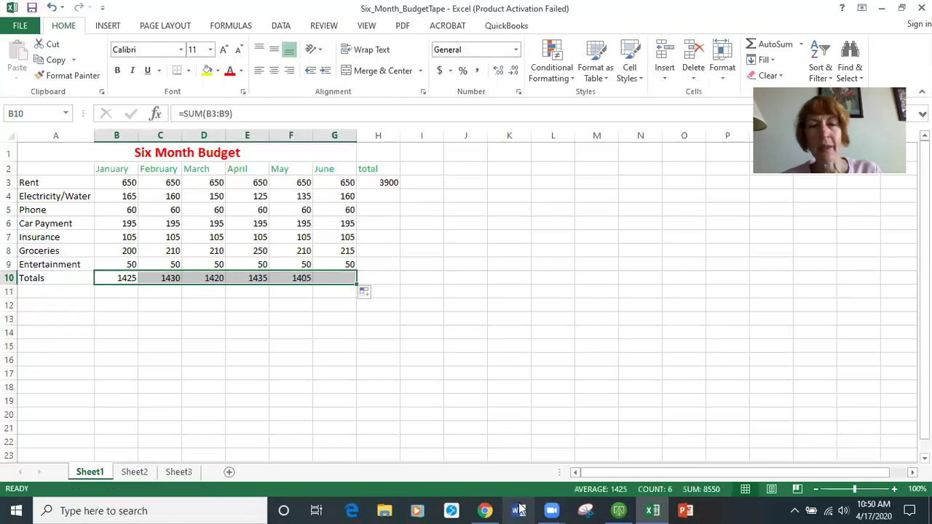
{"action": "left_click", "coordinate": [382, 185]}
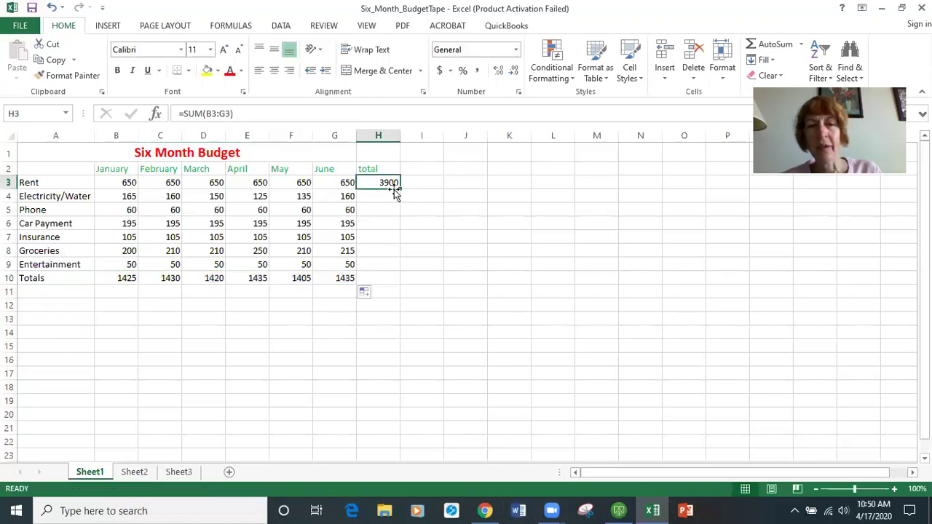
{"action": "left_click_drag", "start_coordinate": [400, 188], "coordinate": [396, 279]}
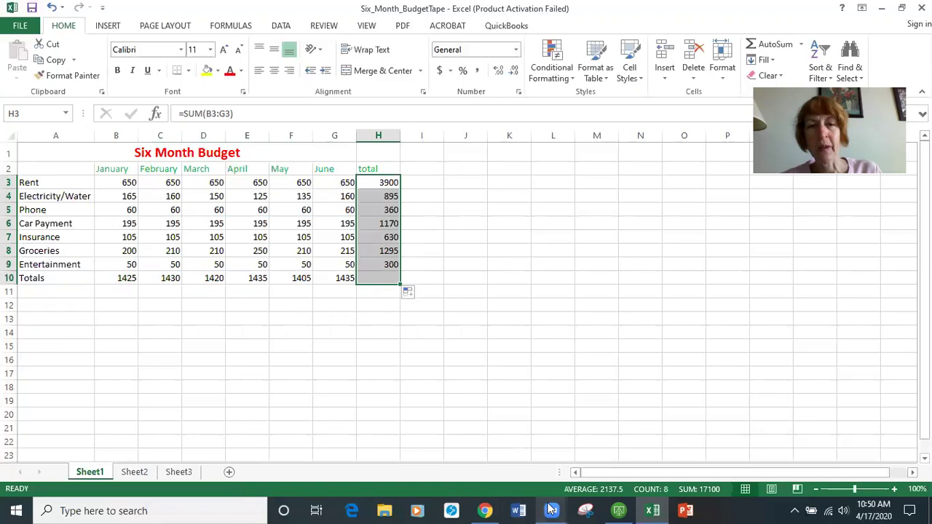
- Examine the copied SUM formulas in the Totals row from January through April
{"action": "left_click", "coordinate": [121, 277]}
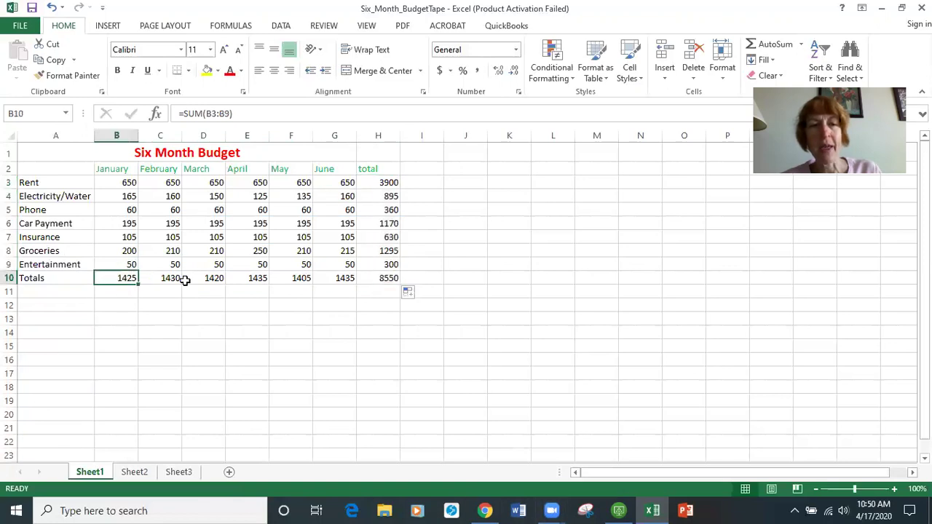
{"action": "left_click", "coordinate": [160, 278]}
{"action": "left_click", "coordinate": [210, 279]}
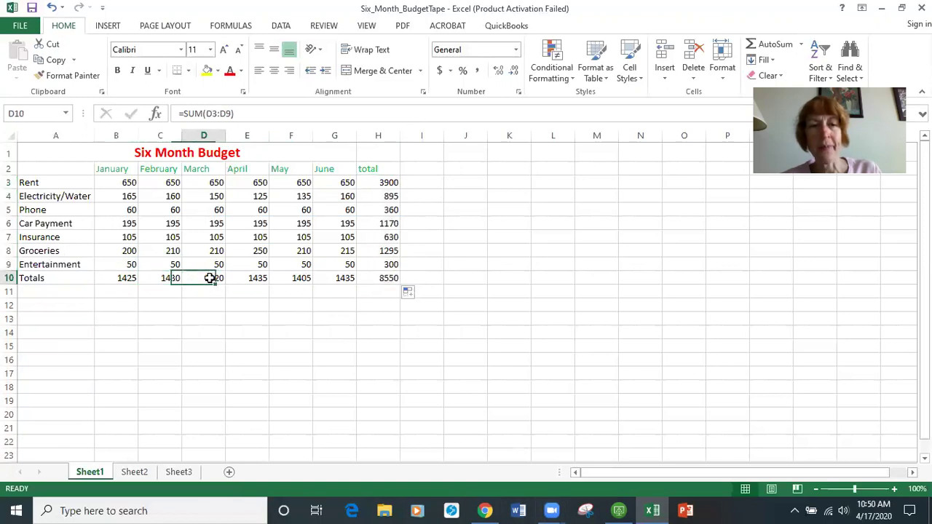
{"action": "left_click", "coordinate": [259, 277]}
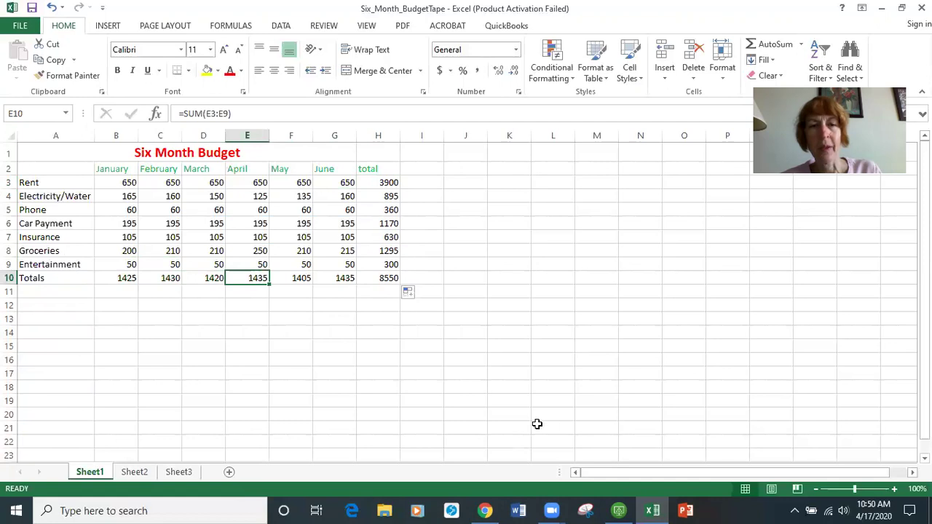
- Enter jan, feb and mar across from H13 and extend the month series with AutoFill through jul in N13
{"action": "left_click", "coordinate": [385, 316]}
{"action": "type", "text": "jan"}
{"action": "key", "text": "Tab"}
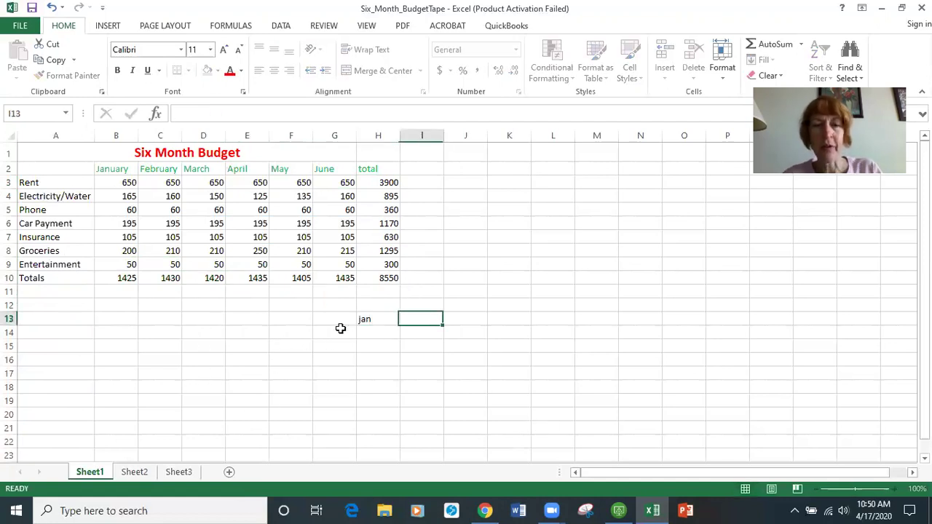
{"action": "type", "text": "febru"}
{"action": "key", "text": "BackSpace"}
{"action": "key", "text": "BackSpace"}
{"action": "key", "text": "Tab"}
{"action": "type", "text": "ma"}
{"action": "key", "text": "Return"}
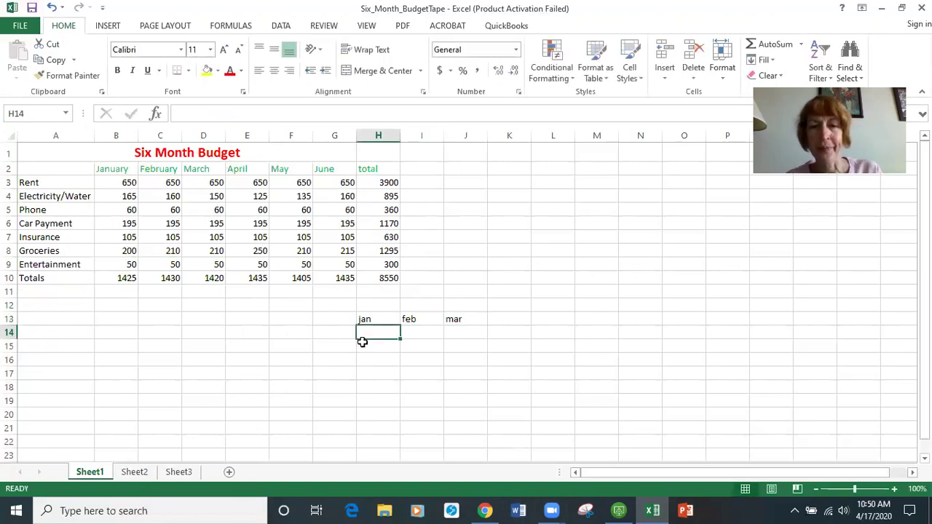
{"action": "left_click", "coordinate": [471, 317]}
{"action": "left_click_drag", "start_coordinate": [487, 325], "coordinate": [659, 339]}
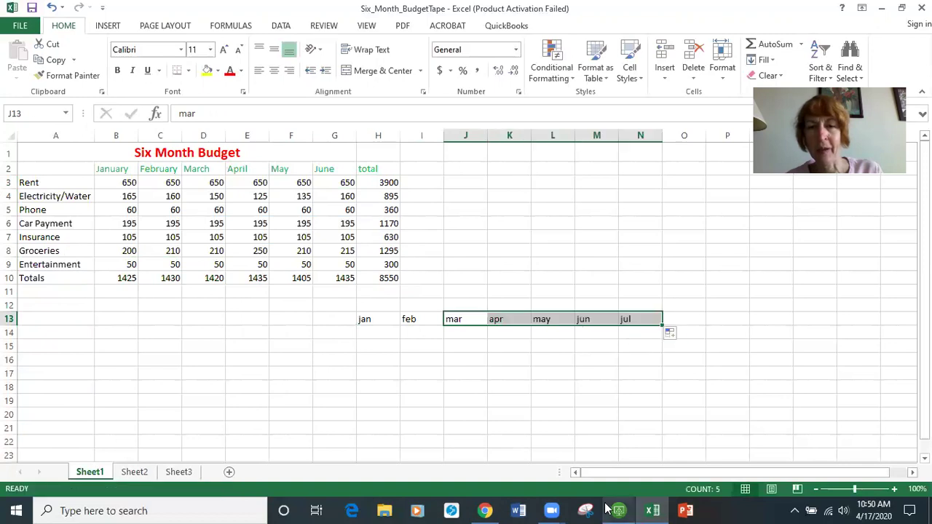
- Enter mon, tues and wed down from F13 and extend the weekday series from wed with AutoFill to F21
{"action": "left_click", "coordinate": [290, 326]}
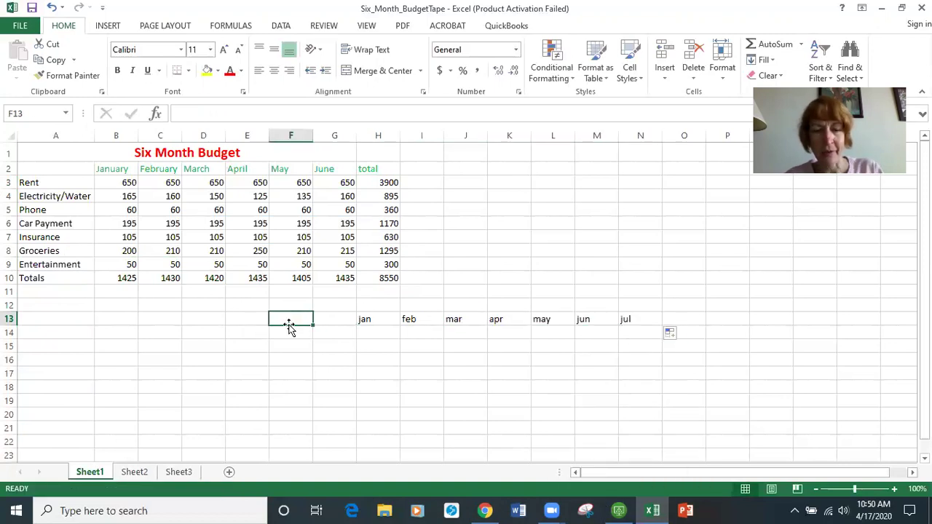
{"action": "type", "text": "mon"}
{"action": "key", "text": "Return"}
{"action": "type", "text": "tues"}
{"action": "key", "text": "Return"}
{"action": "type", "text": "wed"}
{"action": "key", "text": "Return"}
{"action": "left_click", "coordinate": [300, 342]}
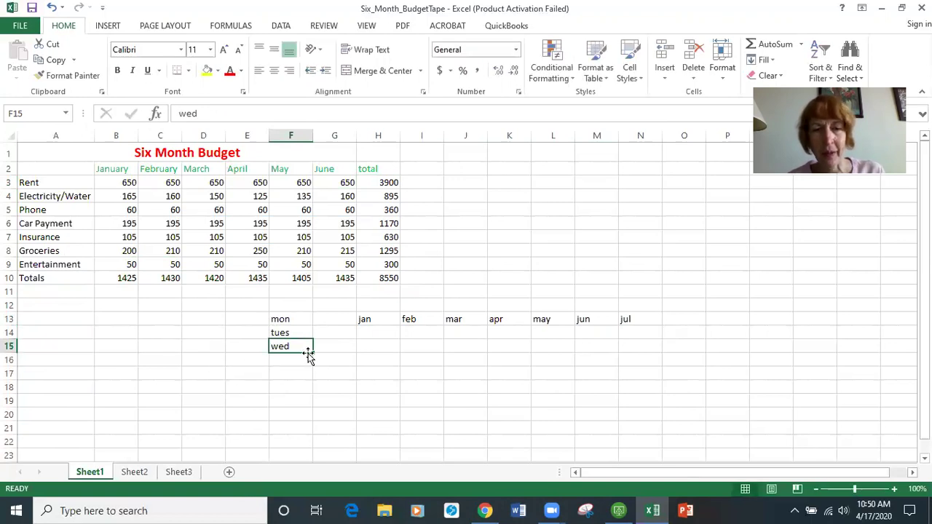
{"action": "left_click_drag", "start_coordinate": [312, 355], "coordinate": [308, 431]}
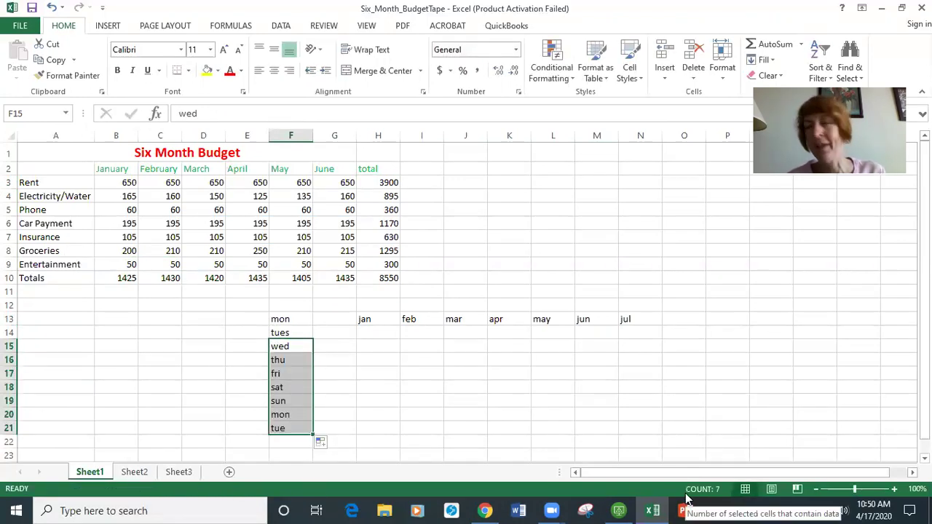
- Delete the sample month and weekday series below the budget, clearing E13:O23
{"action": "left_click_drag", "start_coordinate": [243, 319], "coordinate": [684, 450]}
{"action": "key", "text": "Delete"}
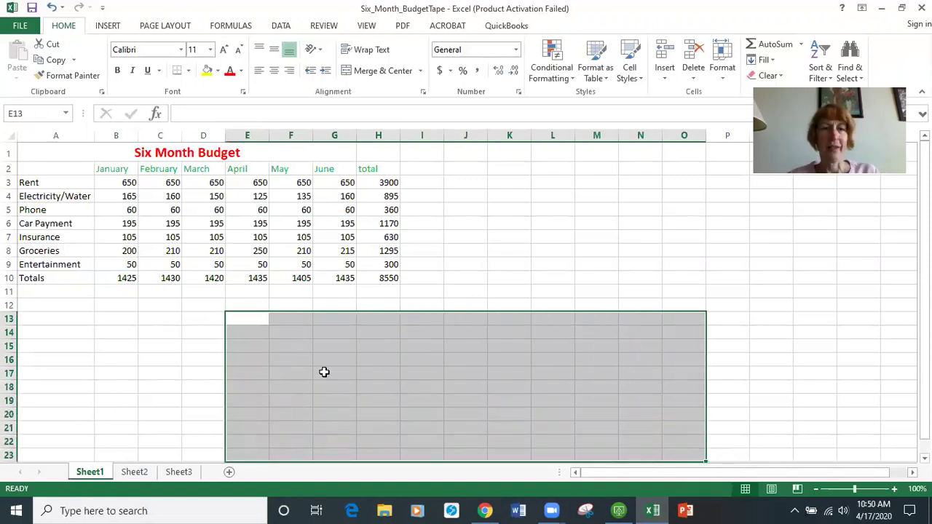
{"action": "left_click", "coordinate": [378, 360]}
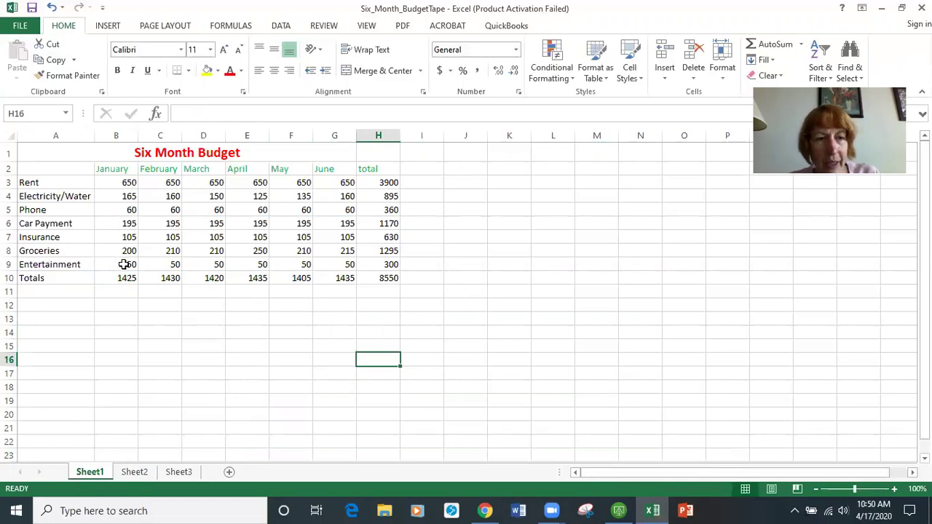
- Unmerge the Six Month Budget title cell across A1:G1
{"action": "left_click", "coordinate": [118, 151]}
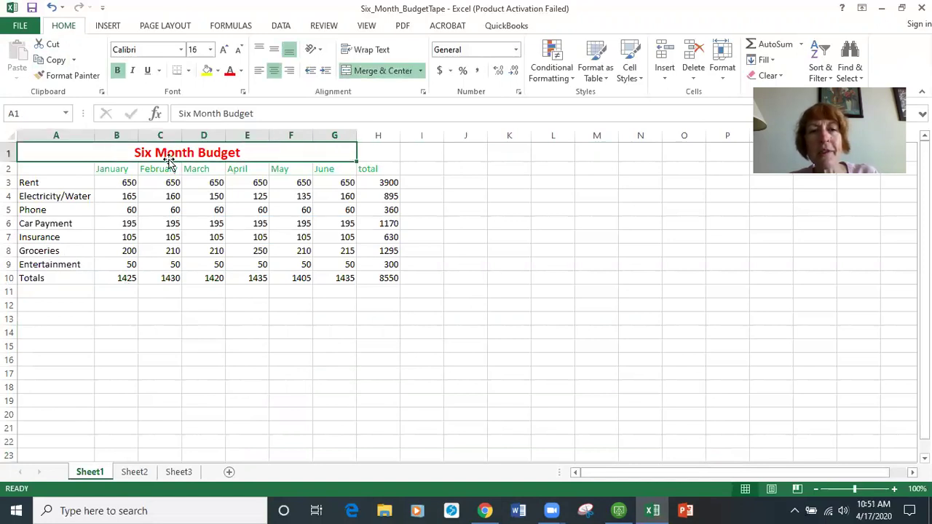
{"action": "left_click", "coordinate": [378, 70]}
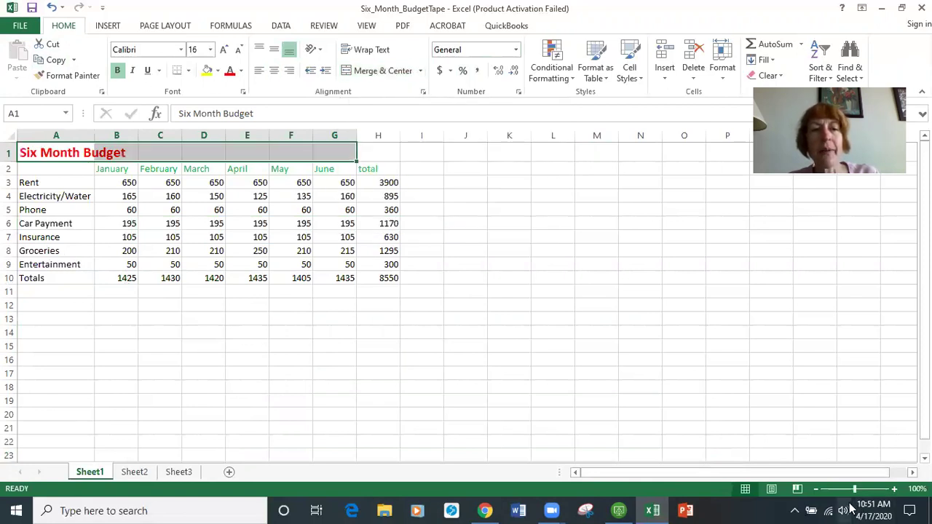
{"action": "left_click", "coordinate": [539, 359]}
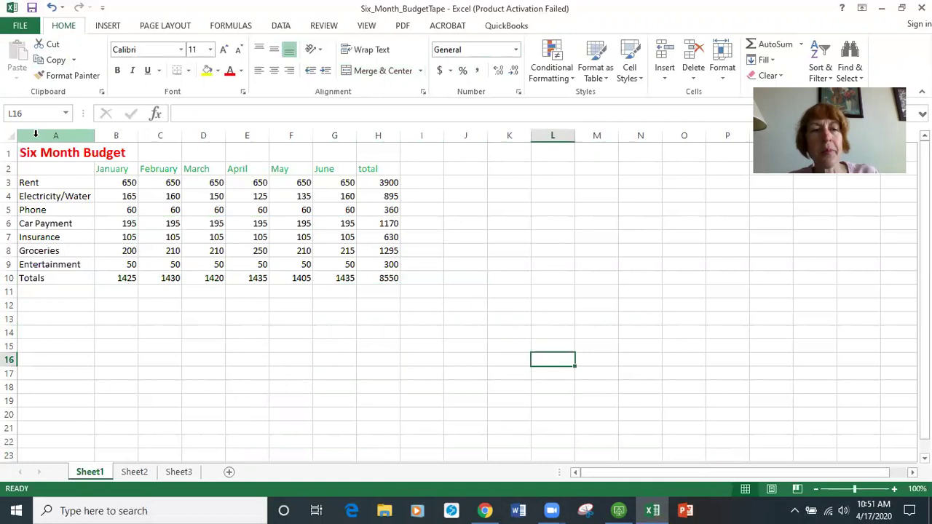
- Merge and center the Six Month Budget title across A1:H1
{"action": "left_click_drag", "start_coordinate": [62, 154], "coordinate": [379, 152]}
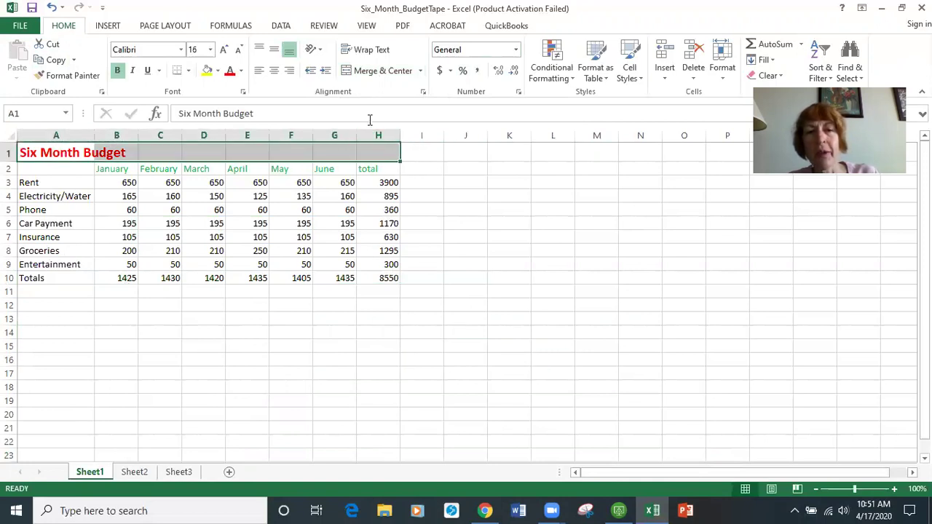
{"action": "left_click", "coordinate": [368, 73]}
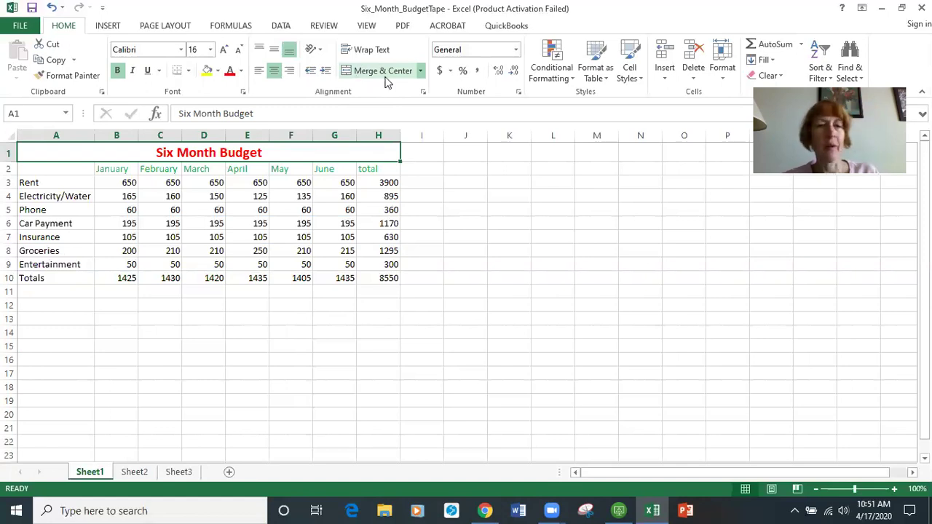
{"action": "left_click_drag", "start_coordinate": [85, 149], "coordinate": [849, 462]}
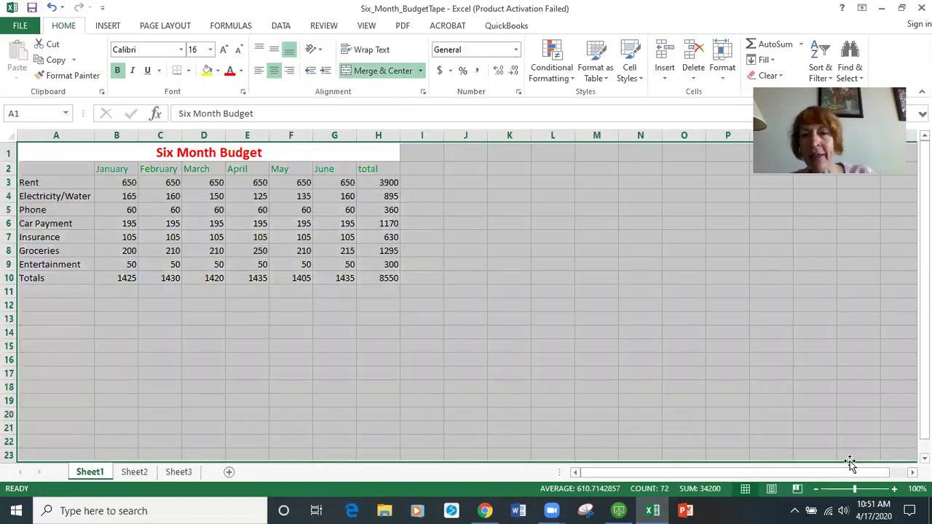
{"action": "left_click", "coordinate": [616, 374]}
{"action": "left_click_drag", "start_coordinate": [109, 150], "coordinate": [125, 279]}
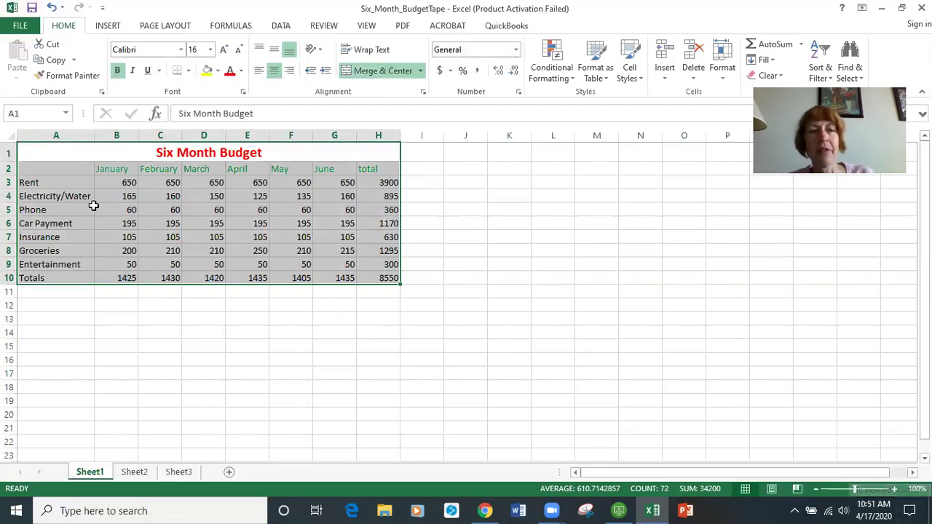
{"action": "left_click", "coordinate": [499, 406]}
- Insert a clustered column chart from the budget range A1:H10 and place it below the data
{"action": "left_click_drag", "start_coordinate": [388, 279], "coordinate": [68, 152]}
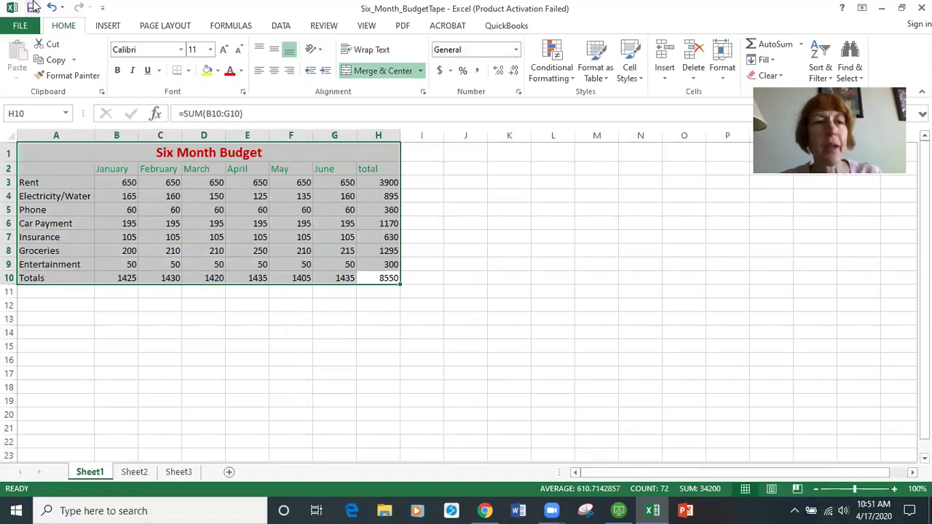
{"action": "left_click", "coordinate": [108, 26]}
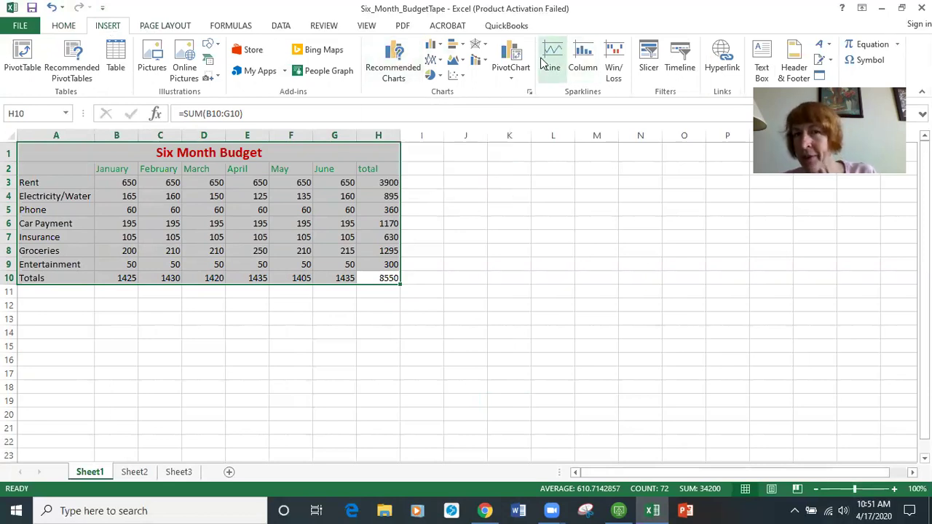
{"action": "left_click", "coordinate": [434, 45]}
{"action": "left_click", "coordinate": [444, 89]}
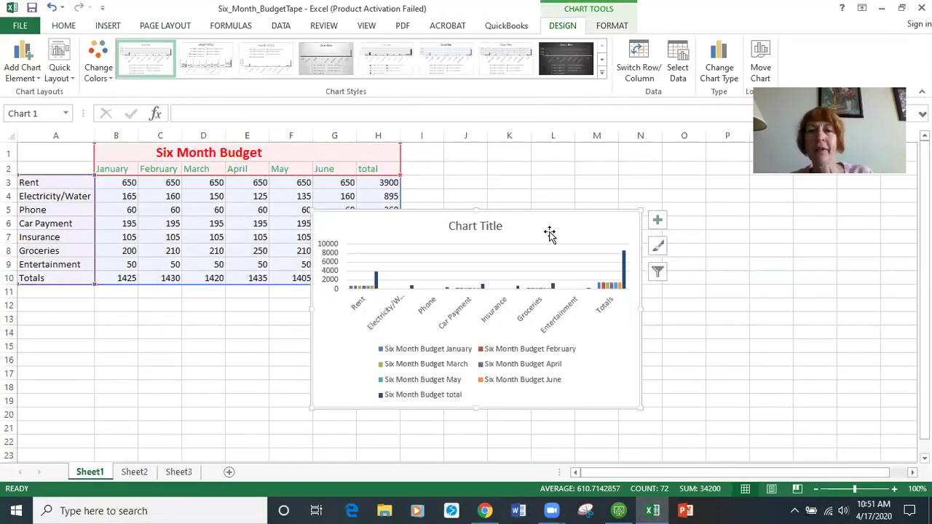
{"action": "left_click_drag", "start_coordinate": [548, 226], "coordinate": [269, 309]}
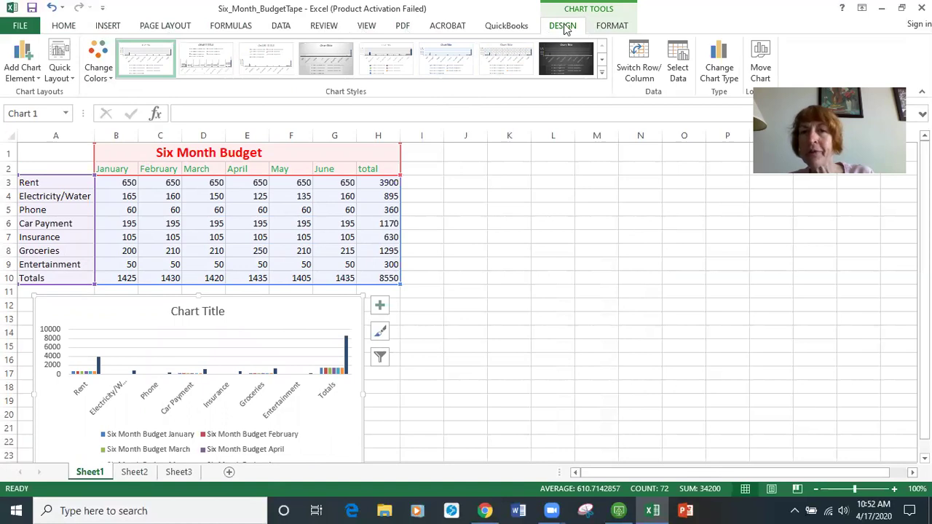
- Move the budget chart to a new sheet named Chart1
{"action": "left_click", "coordinate": [616, 26]}
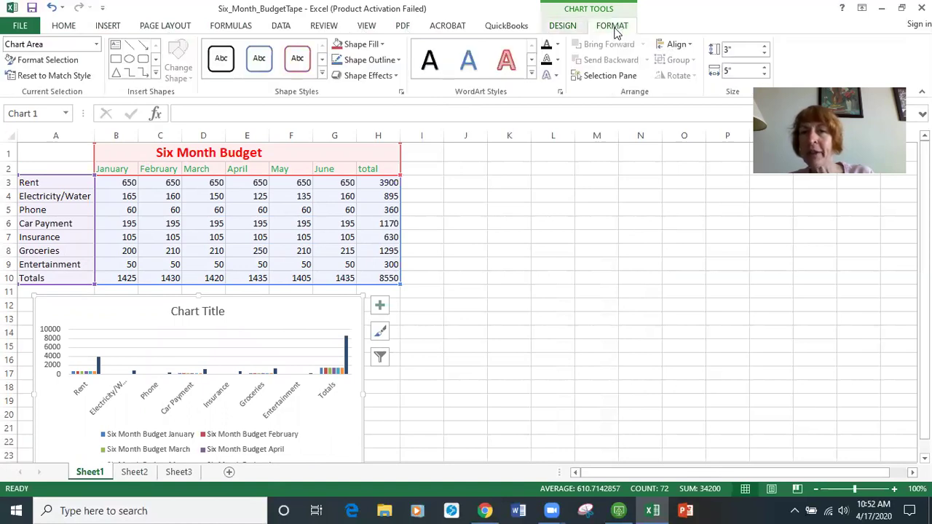
{"action": "left_click", "coordinate": [561, 28]}
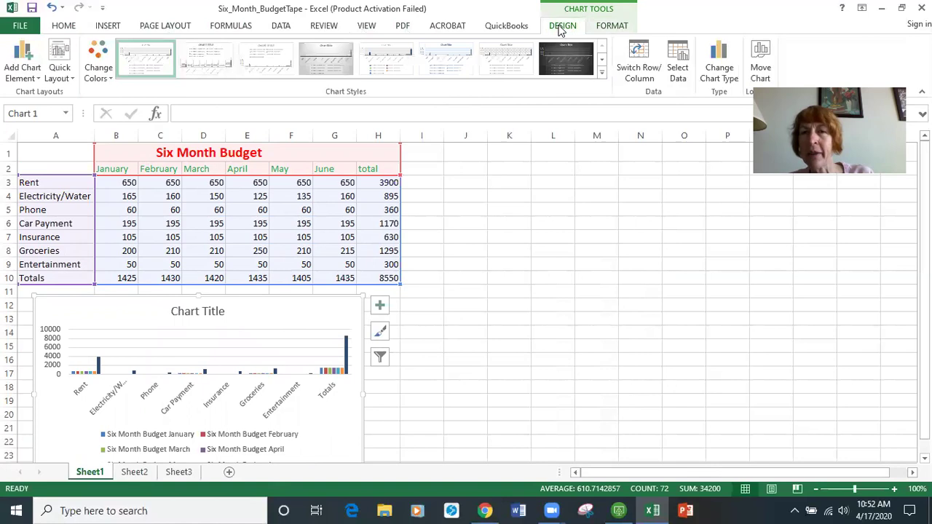
{"action": "left_click", "coordinate": [760, 55]}
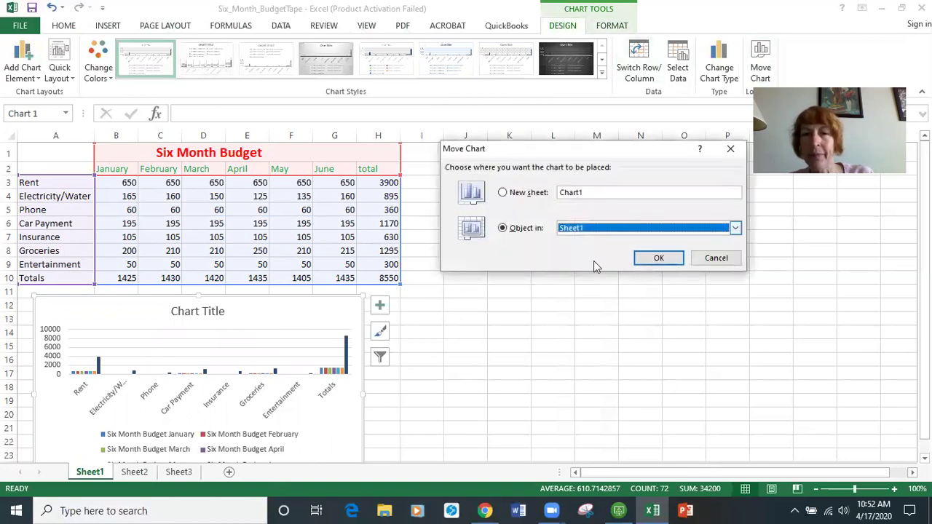
{"action": "left_click", "coordinate": [504, 193]}
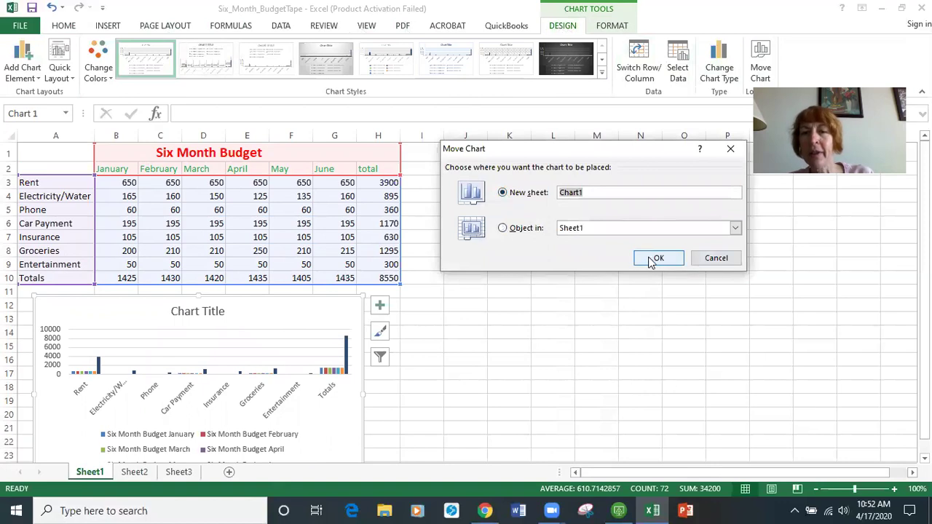
{"action": "left_click", "coordinate": [655, 259]}
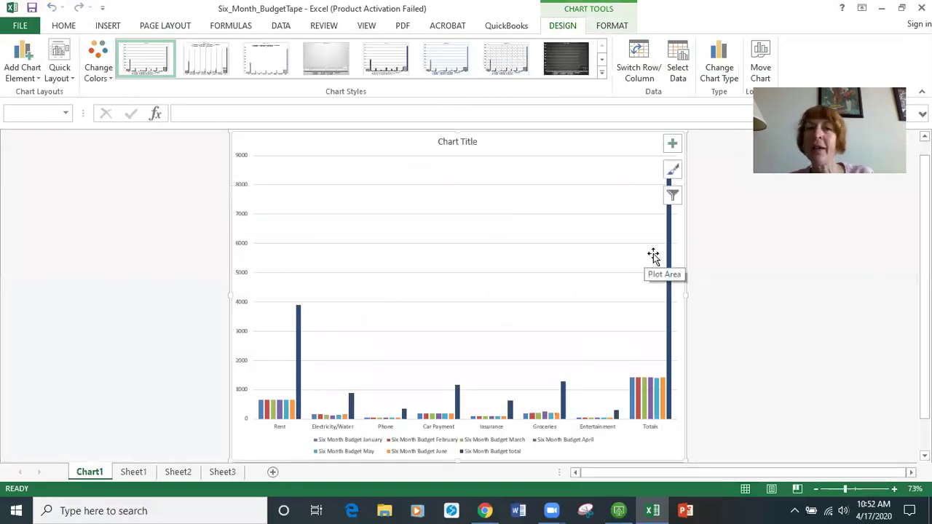
- Apply the sixth chart style with bold blue text and switch rows and columns to put the months on the horizontal axis
{"action": "left_click", "coordinate": [458, 64]}
{"action": "left_click", "coordinate": [646, 67]}
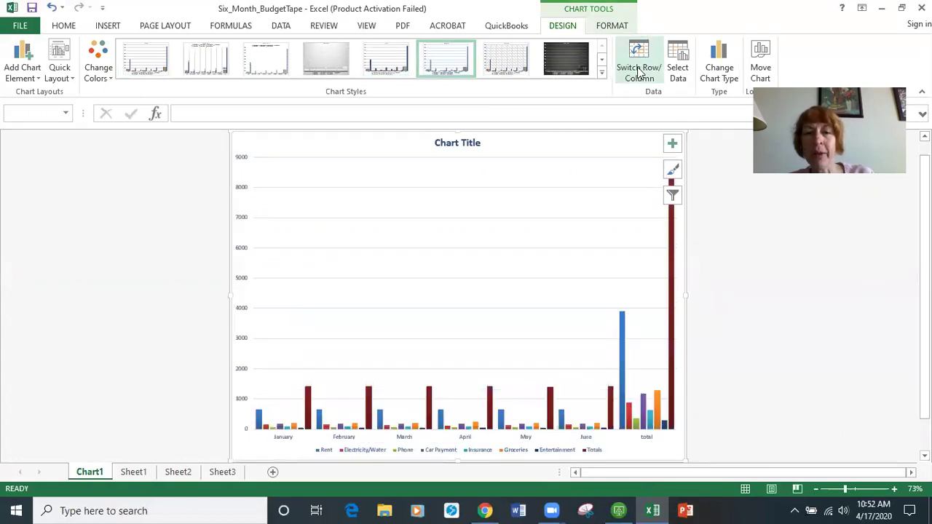
- Change the chart type to 3-D Clustered Column
{"action": "left_click", "coordinate": [720, 70]}
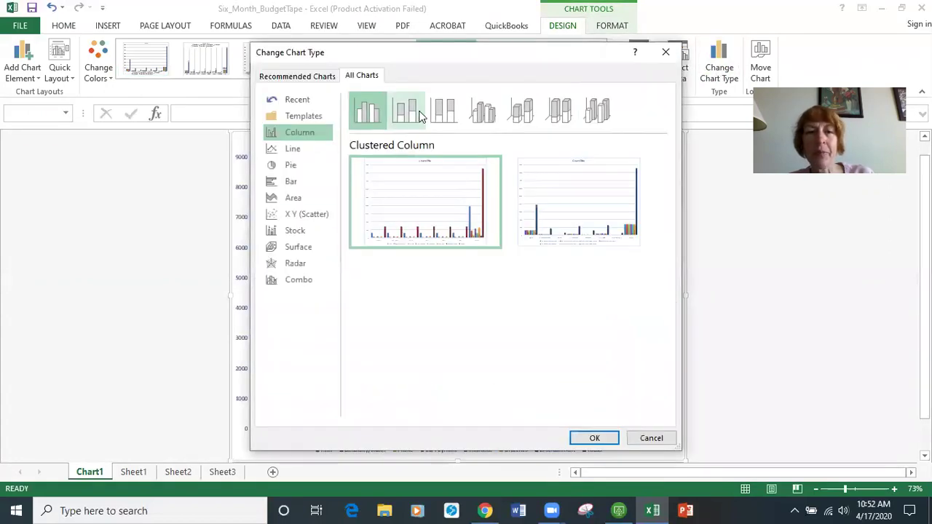
{"action": "left_click", "coordinate": [483, 111]}
{"action": "left_click", "coordinate": [594, 437]}
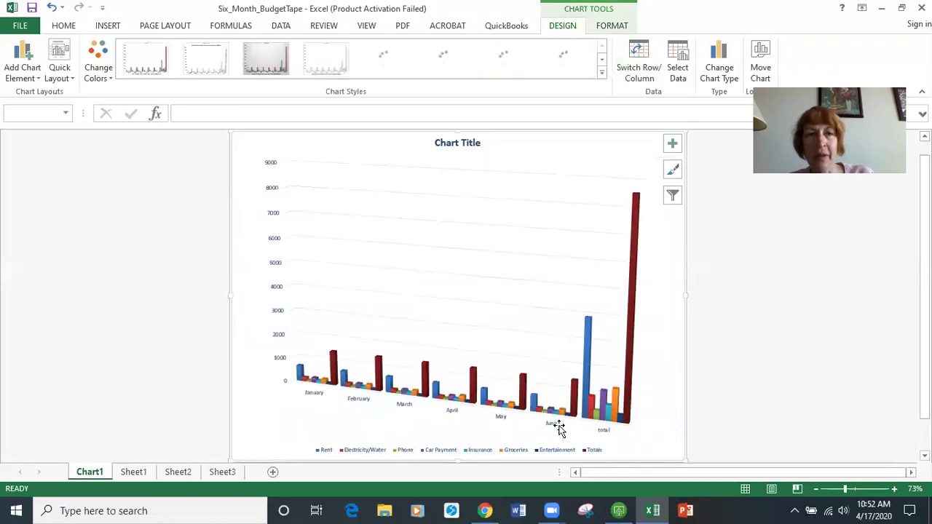
- Recolor the chart with the third colorful palette and apply Layout 9 with axis titles and a legend beside the plot
{"action": "left_click", "coordinate": [111, 76]}
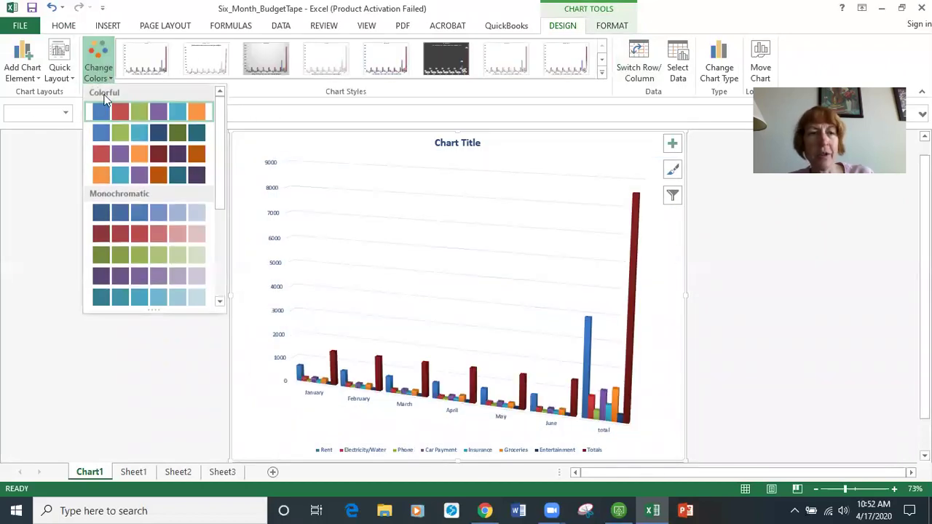
{"action": "left_click", "coordinate": [108, 154]}
{"action": "left_click", "coordinate": [61, 72]}
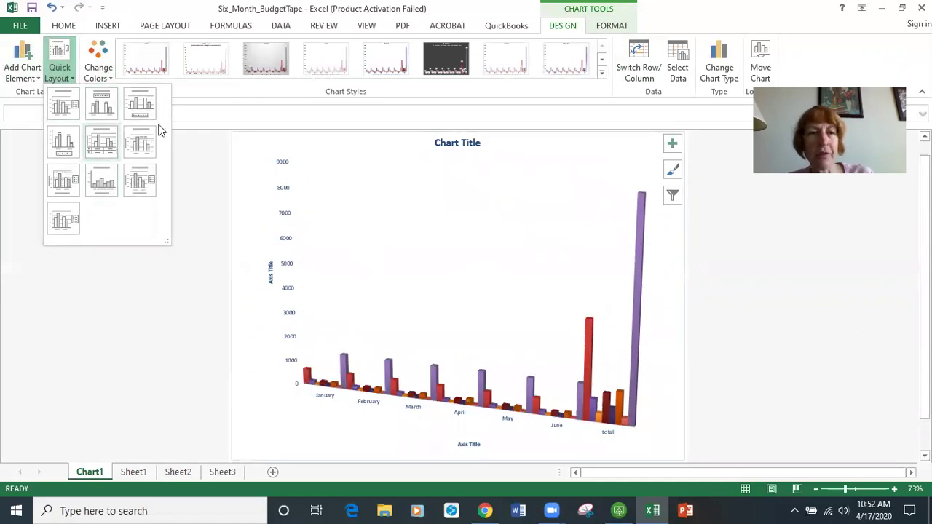
{"action": "left_click", "coordinate": [134, 182]}
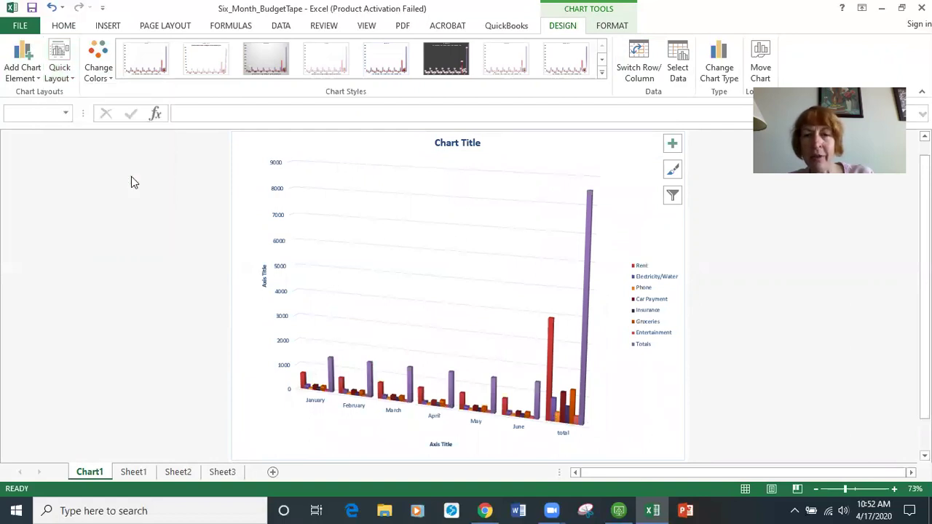
- Examine the options for the chart's elements, axis titles, styles and series filters
{"action": "left_click", "coordinate": [39, 86]}
{"action": "mouse_move", "coordinate": [48, 111]}
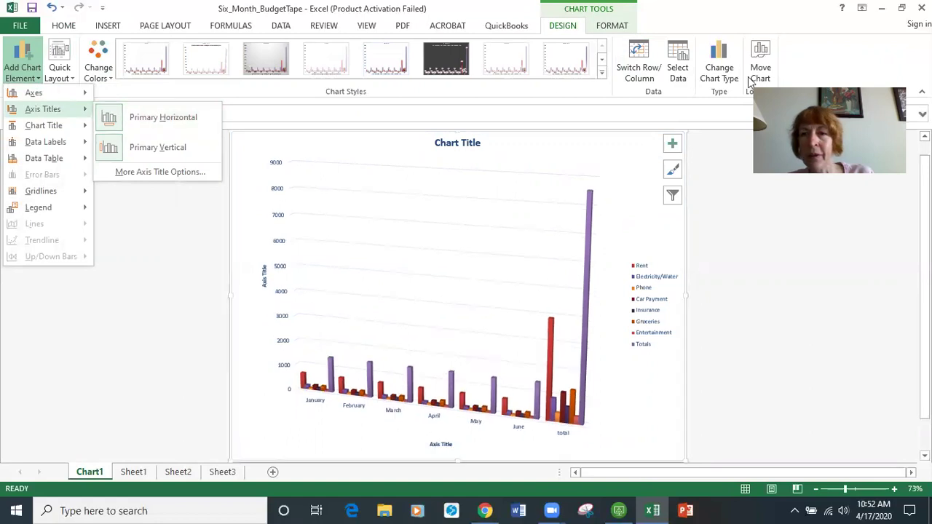
{"action": "left_click", "coordinate": [672, 144]}
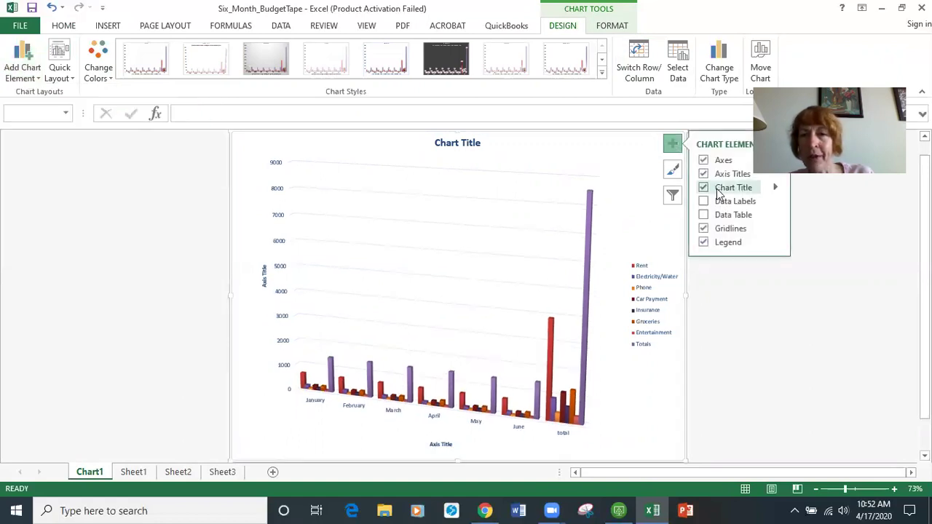
{"action": "left_click", "coordinate": [673, 171]}
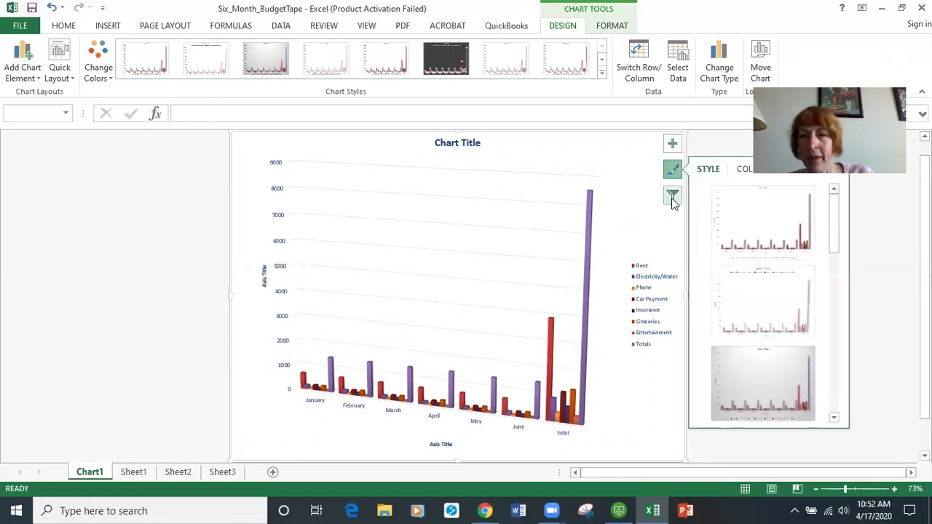
{"action": "left_click", "coordinate": [672, 197]}
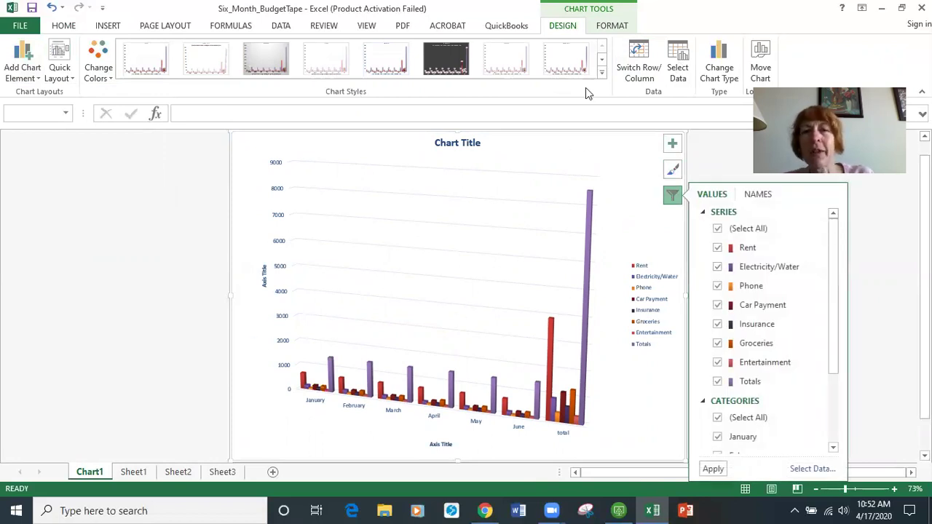
- Apply the red WordArt style to the chart's text
{"action": "left_click", "coordinate": [611, 26]}
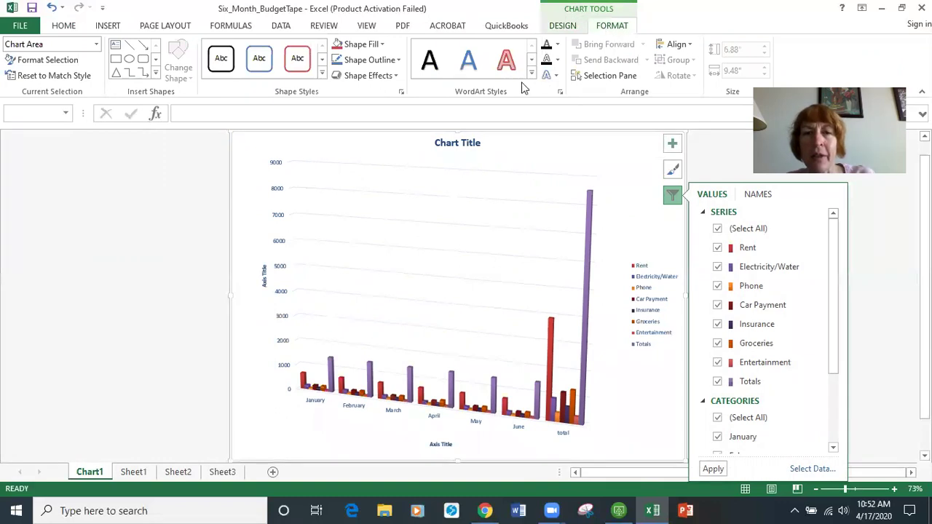
{"action": "left_click", "coordinate": [508, 64]}
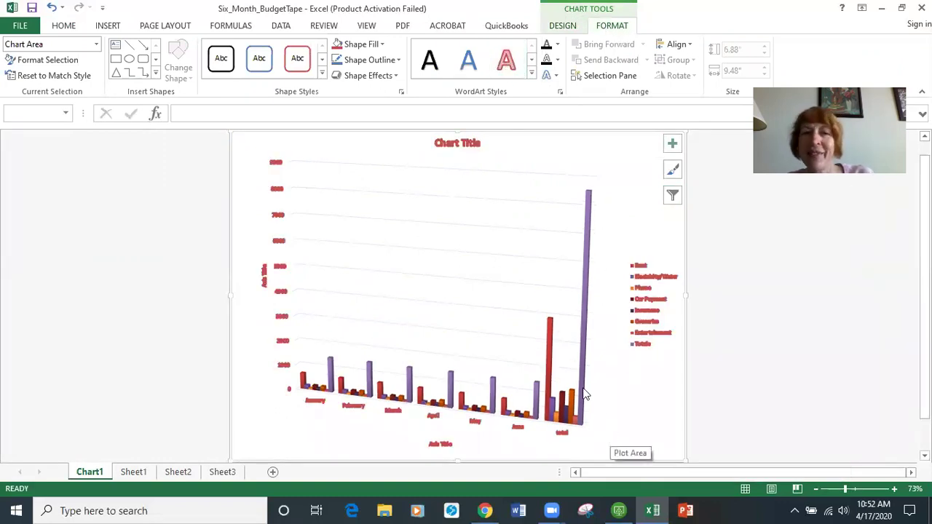
- Give the chart area the red outline shape style and a light green fill
{"action": "left_click", "coordinate": [299, 66]}
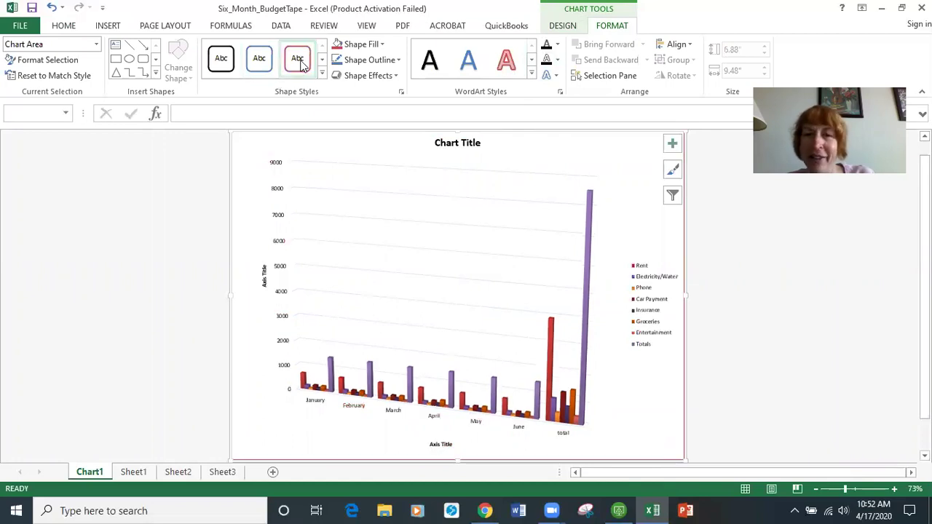
{"action": "left_click", "coordinate": [367, 45]}
{"action": "left_click", "coordinate": [407, 116]}
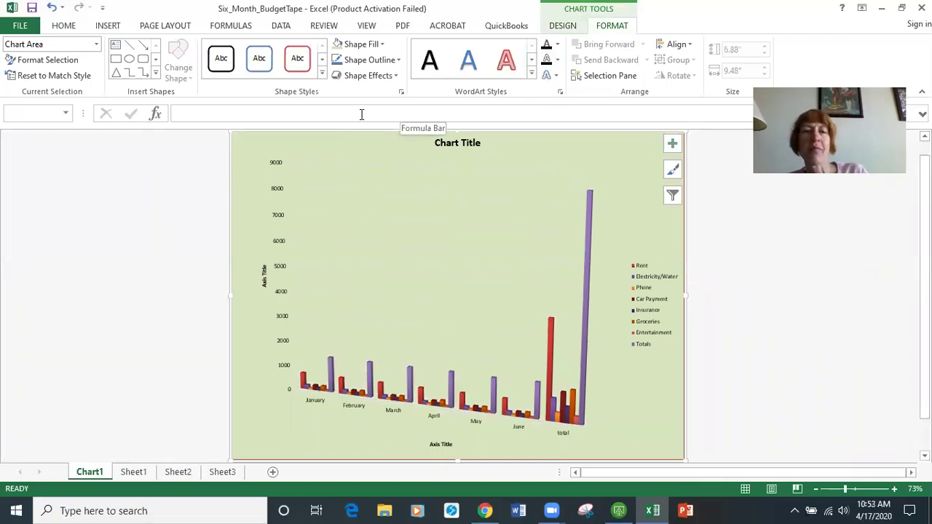
- Return to Sheet1 and delete row 1 containing the Six Month Budget title
{"action": "left_click", "coordinate": [135, 473]}
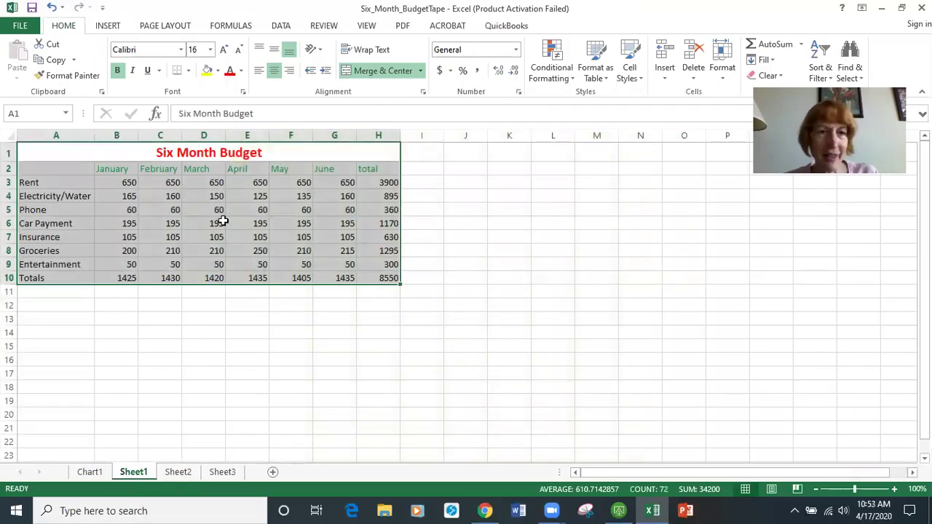
{"action": "left_click", "coordinate": [218, 223]}
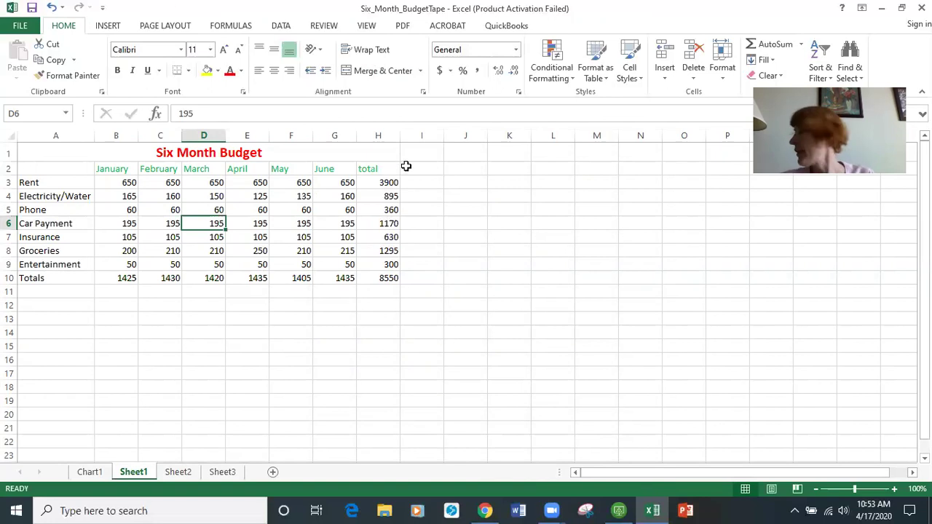
{"action": "left_click", "coordinate": [377, 135]}
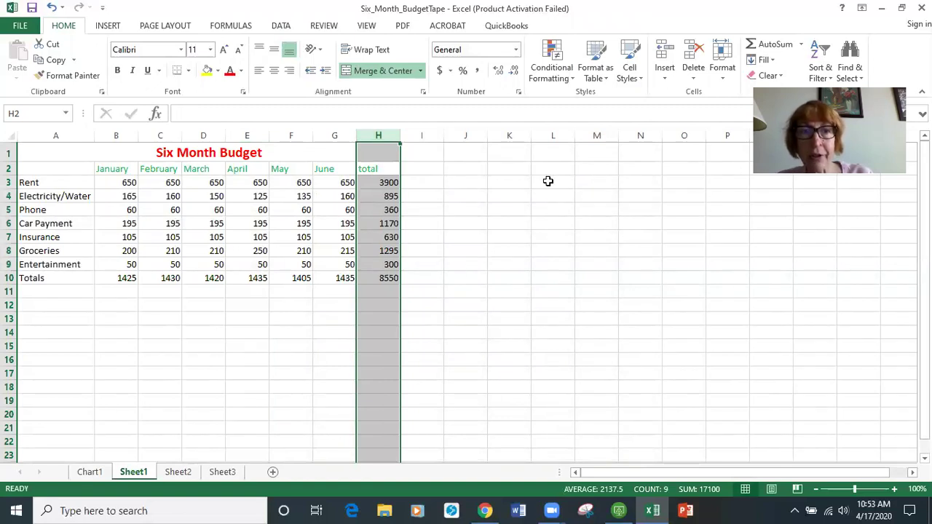
{"action": "left_click", "coordinate": [558, 274]}
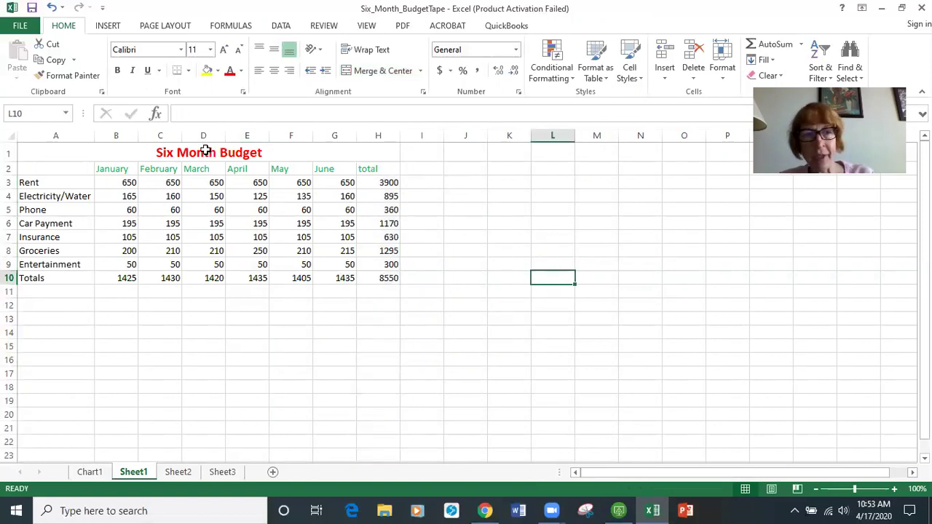
{"action": "left_click", "coordinate": [8, 153]}
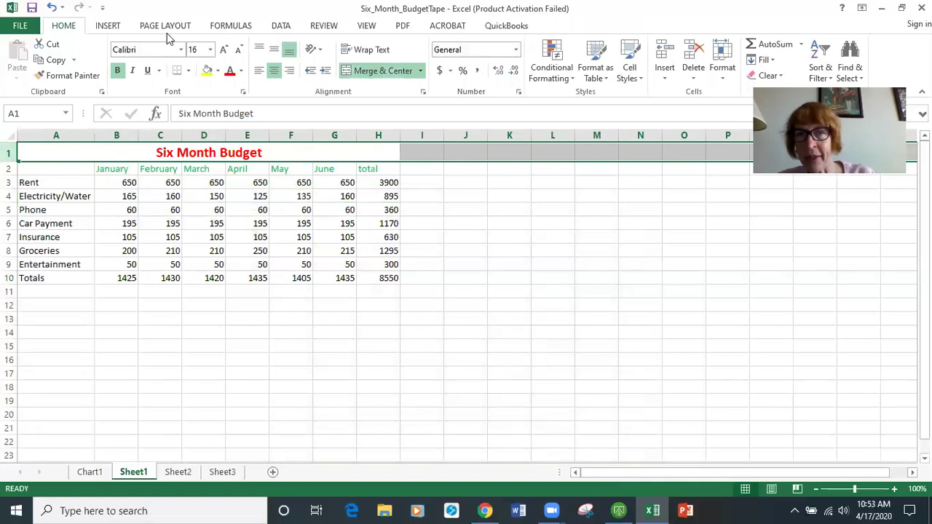
{"action": "left_click", "coordinate": [694, 59]}
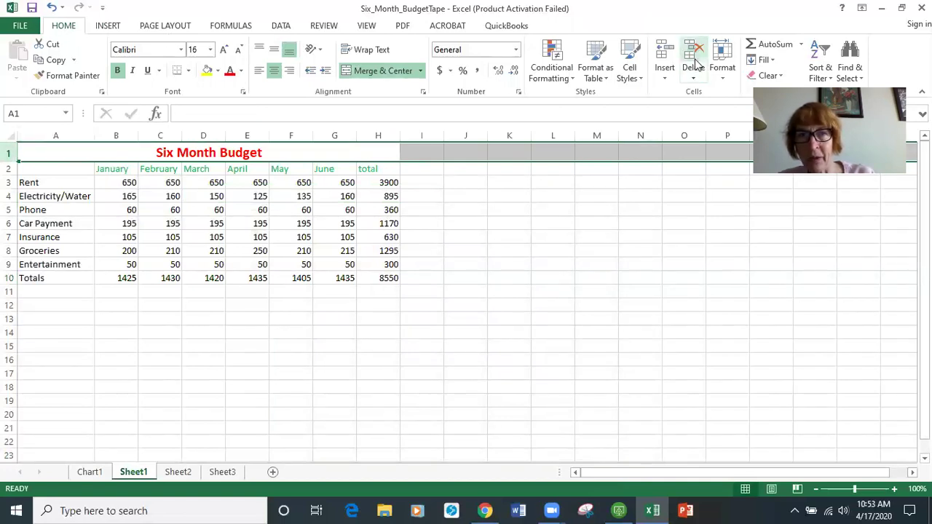
{"action": "left_click", "coordinate": [501, 399]}
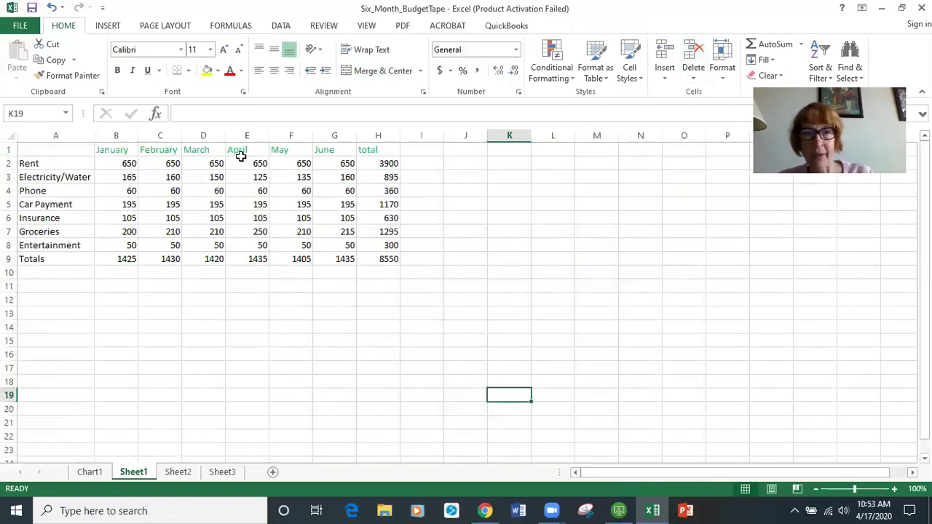
- Insert a blank sheet column before the total column
{"action": "left_click", "coordinate": [379, 135]}
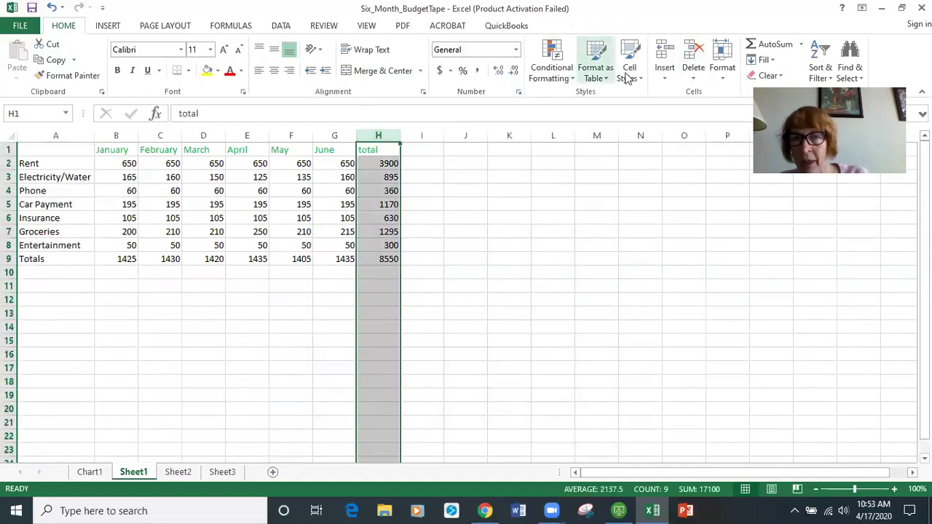
{"action": "left_click", "coordinate": [663, 80]}
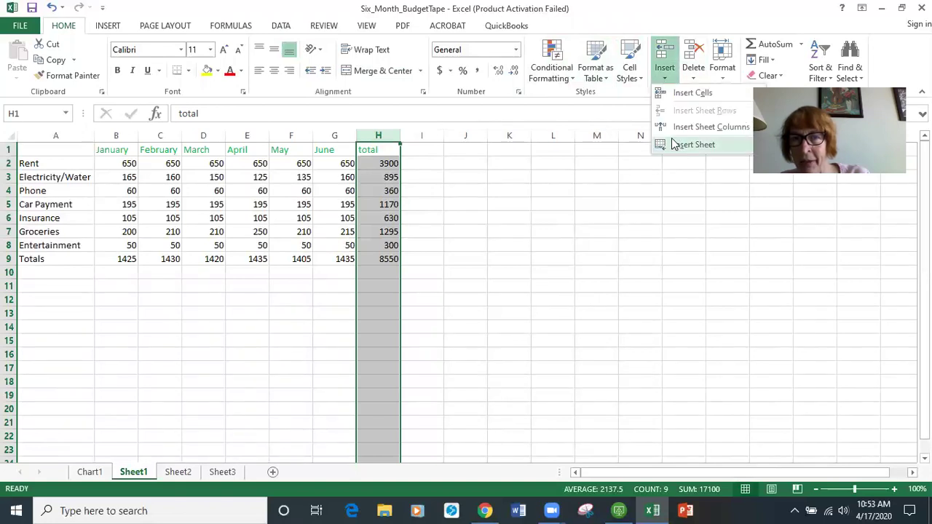
{"action": "left_click", "coordinate": [673, 125]}
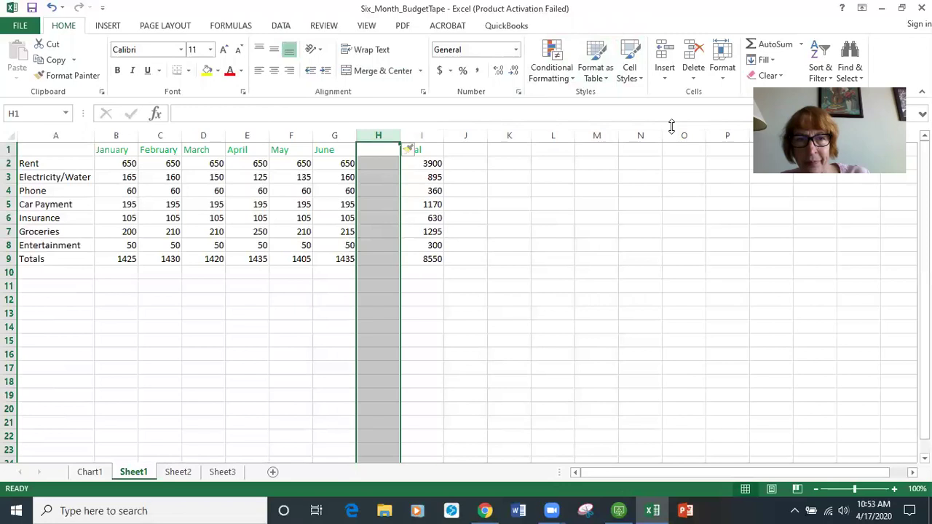
- AutoFill the month header from June into H1 so the new column is headed July
{"action": "left_click", "coordinate": [375, 151]}
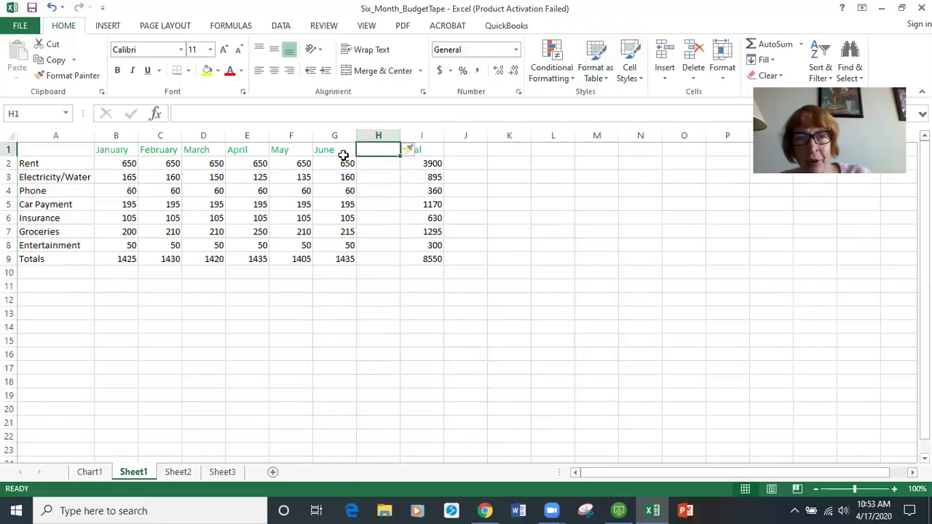
{"action": "left_click", "coordinate": [343, 153]}
{"action": "left_click_drag", "start_coordinate": [355, 155], "coordinate": [397, 154]}
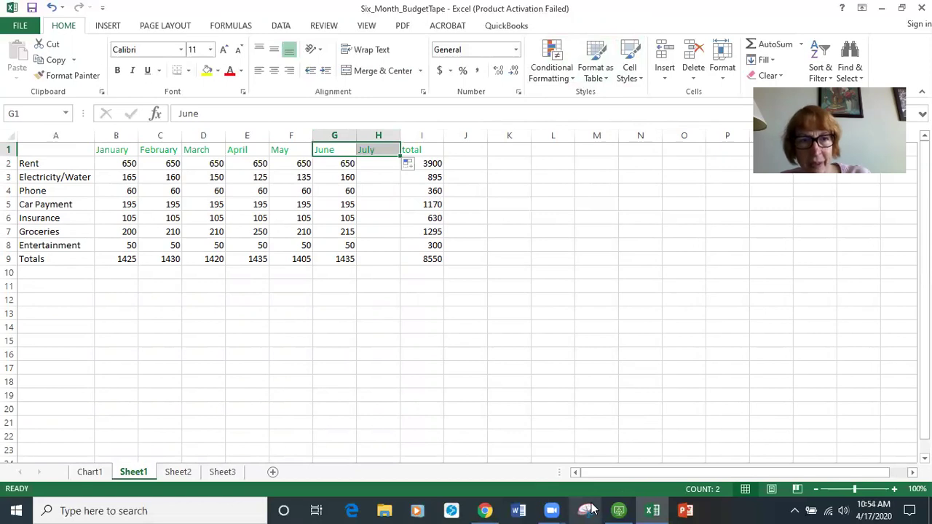
{"action": "left_click", "coordinate": [536, 246]}
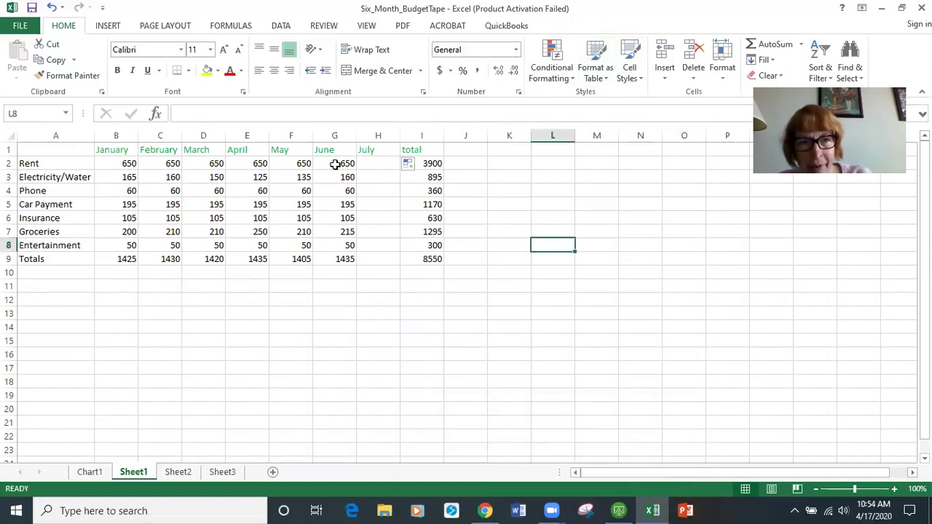
- Try filling June's amounts for Rent through Entertainment across into the July column, and undo the fill
{"action": "left_click_drag", "start_coordinate": [334, 164], "coordinate": [394, 251]}
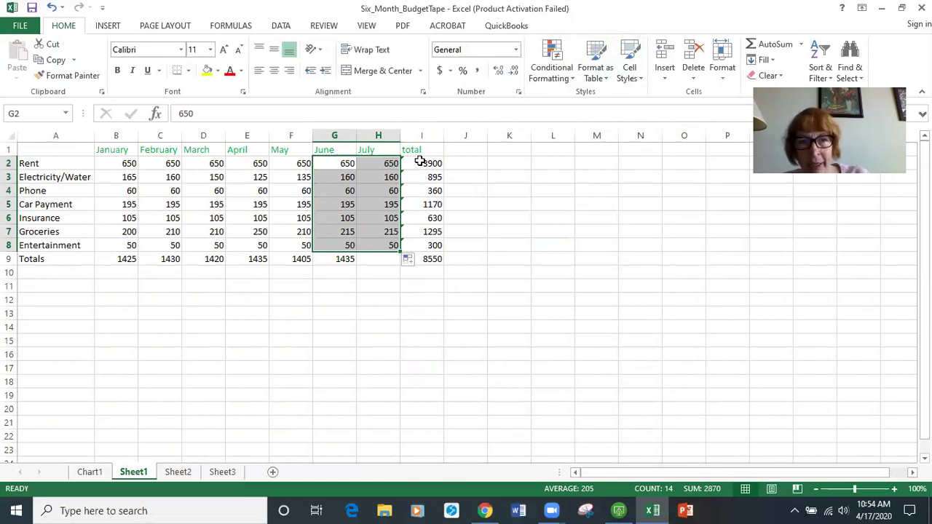
{"action": "left_click", "coordinate": [51, 7]}
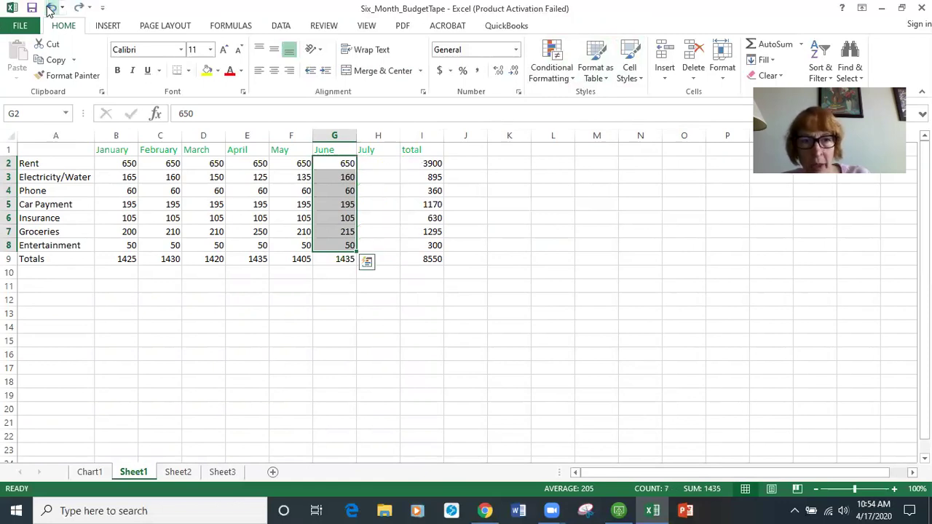
- Enter July's amounts: Rent 650, Electricity/Water 160, Phone 60, Car Payment 195 and Insurance 105
{"action": "left_click", "coordinate": [376, 165]}
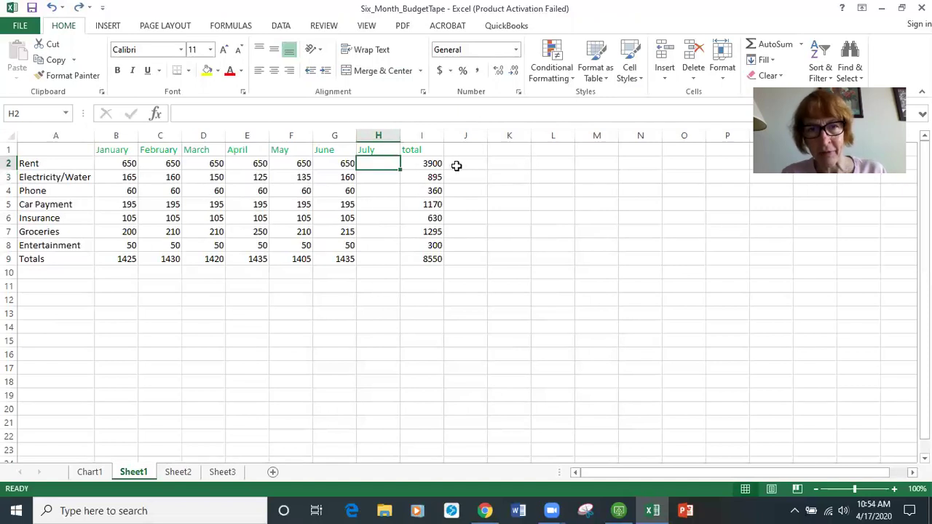
{"action": "type", "text": "650"}
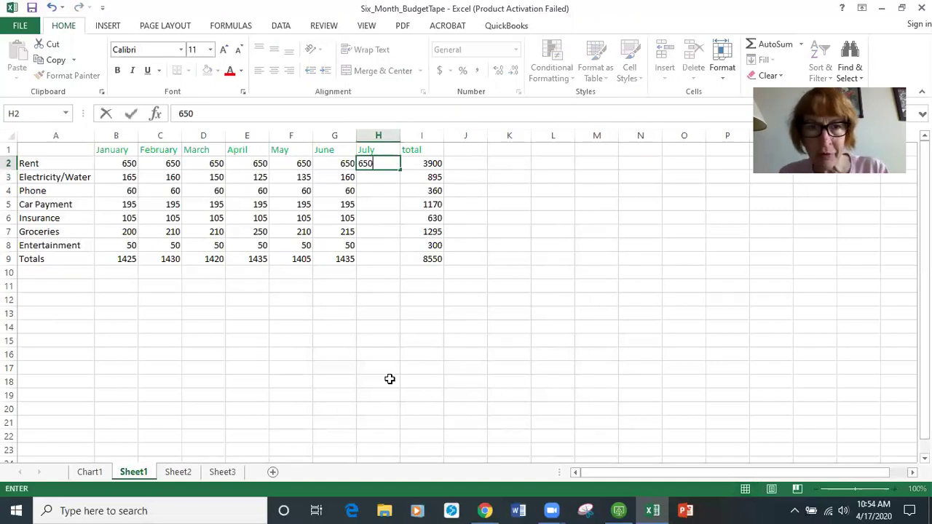
{"action": "key", "text": "Return"}
{"action": "type", "text": "1"}
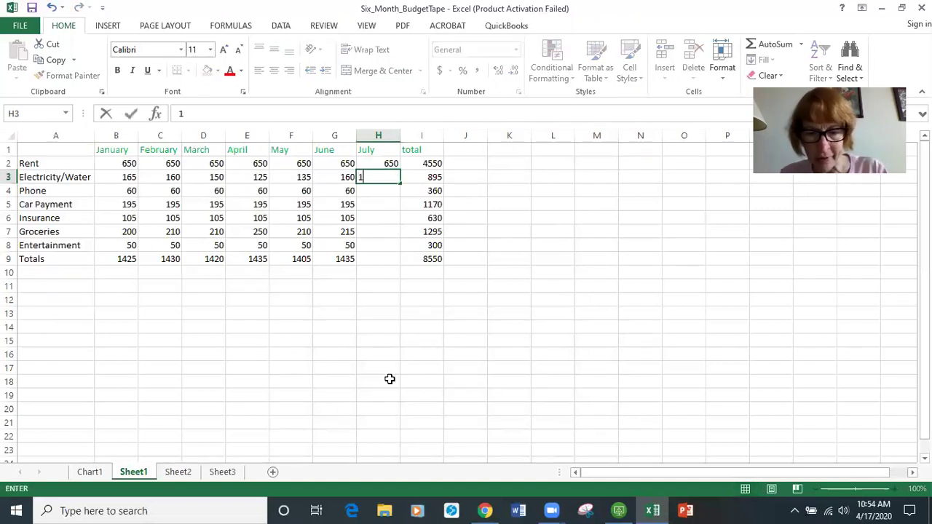
{"action": "type", "text": "60"}
{"action": "key", "text": "Return"}
{"action": "type", "text": "60"}
{"action": "key", "text": "Return"}
{"action": "type", "text": "195"}
{"action": "key", "text": "Return"}
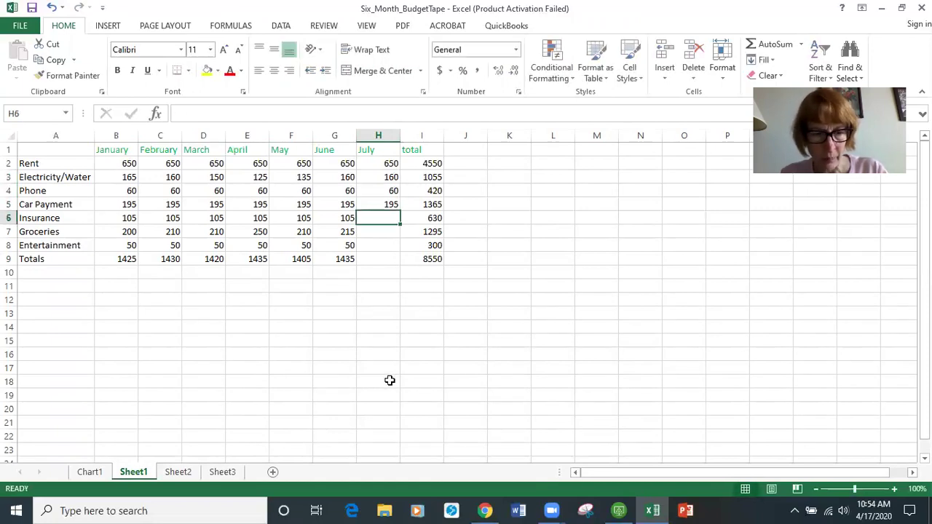
{"action": "type", "text": "105"}
{"action": "key", "text": "Return"}
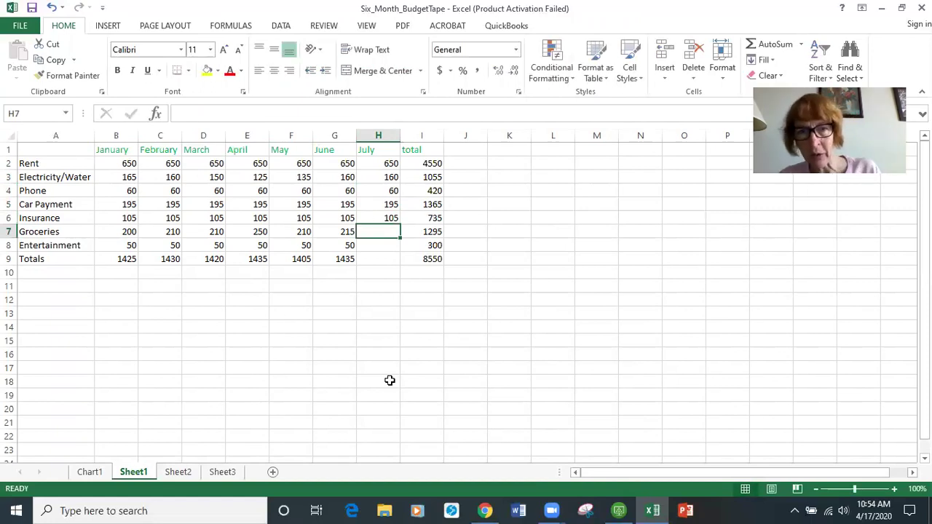
- Check the formula of the Rent total, and enter July's amounts of 215 for Groceries and 50 for Entertainment
{"action": "left_click", "coordinate": [431, 165]}
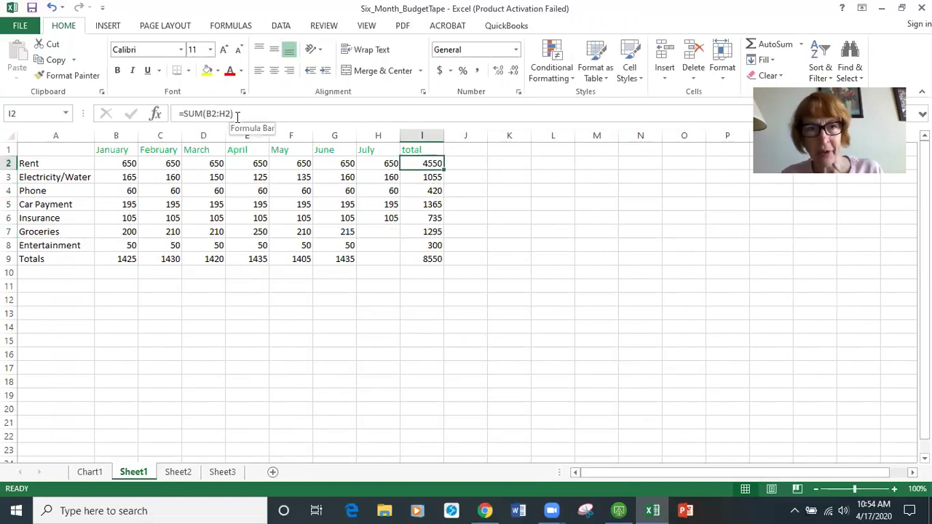
{"action": "left_click", "coordinate": [376, 230]}
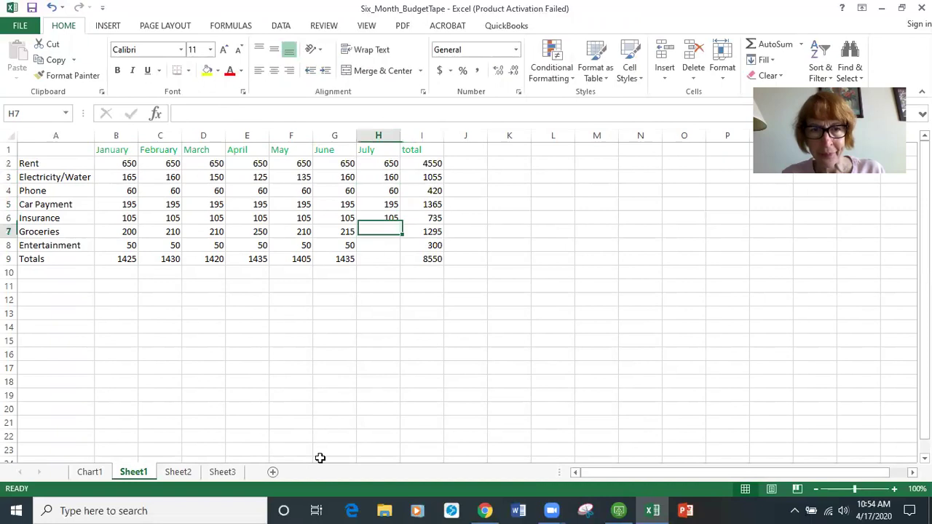
{"action": "type", "text": "215"}
{"action": "key", "text": "Return"}
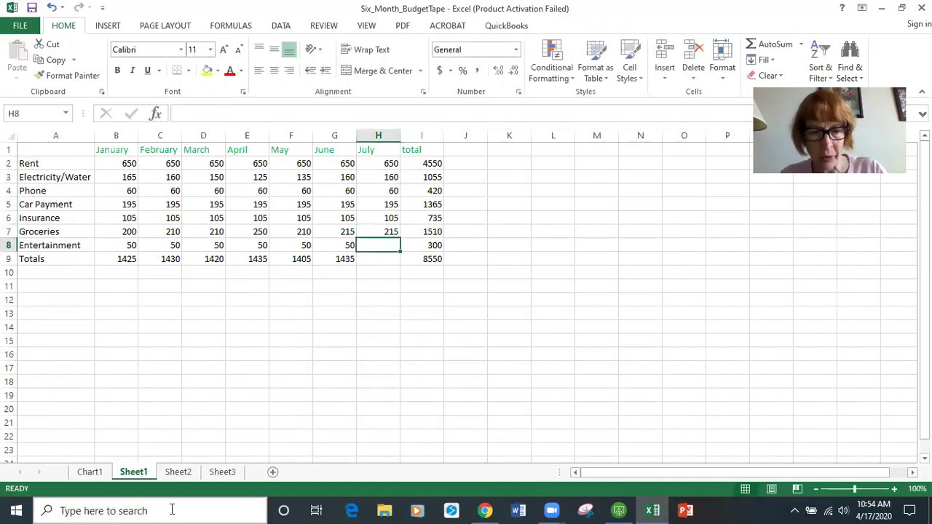
{"action": "type", "text": "50"}
{"action": "key", "text": "Return"}
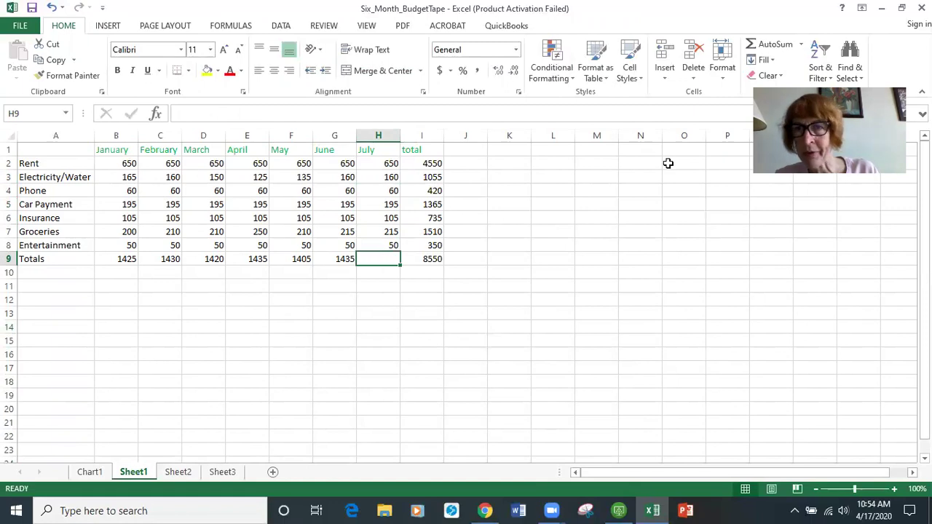
- Total the July amounts H2:H8 in the Totals row with AutoSum
{"action": "left_click", "coordinate": [770, 44]}
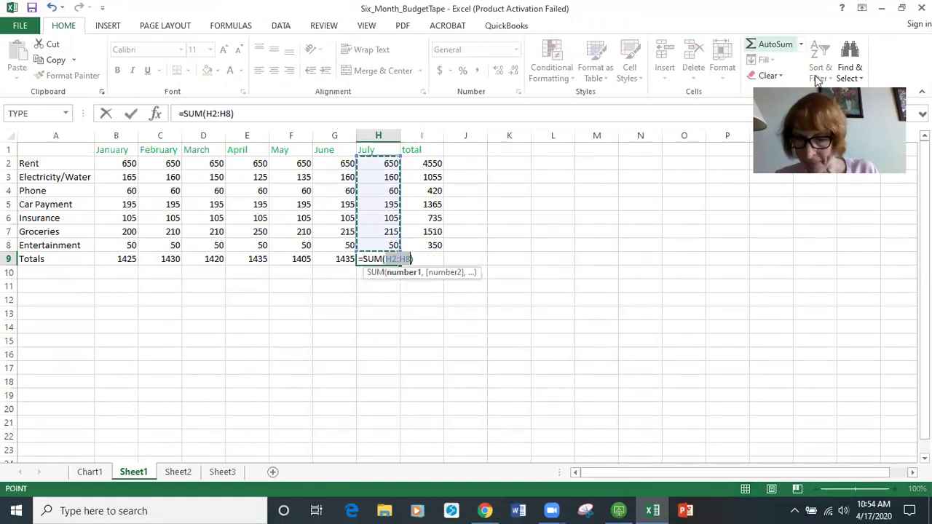
{"action": "key", "text": "Return"}
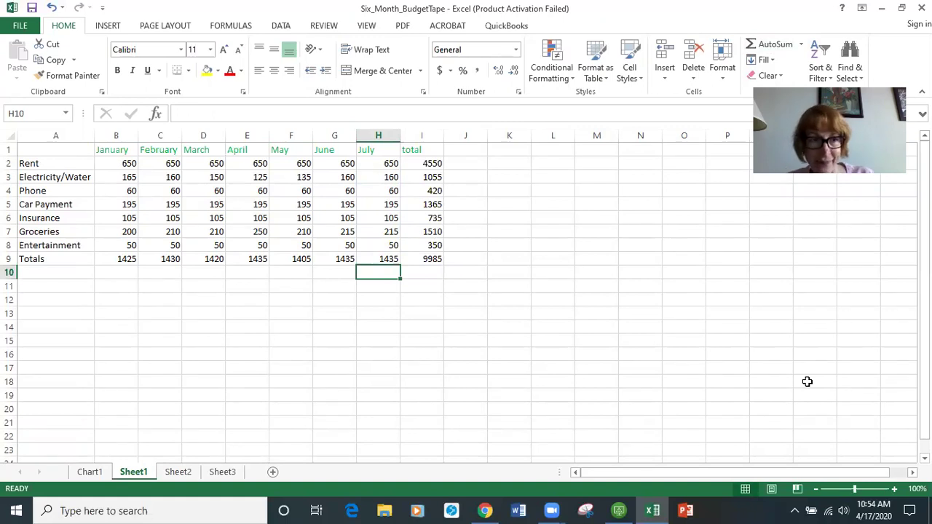
- Insert a sheet row above Entertainment and label it Party Goods
{"action": "left_click", "coordinate": [10, 246]}
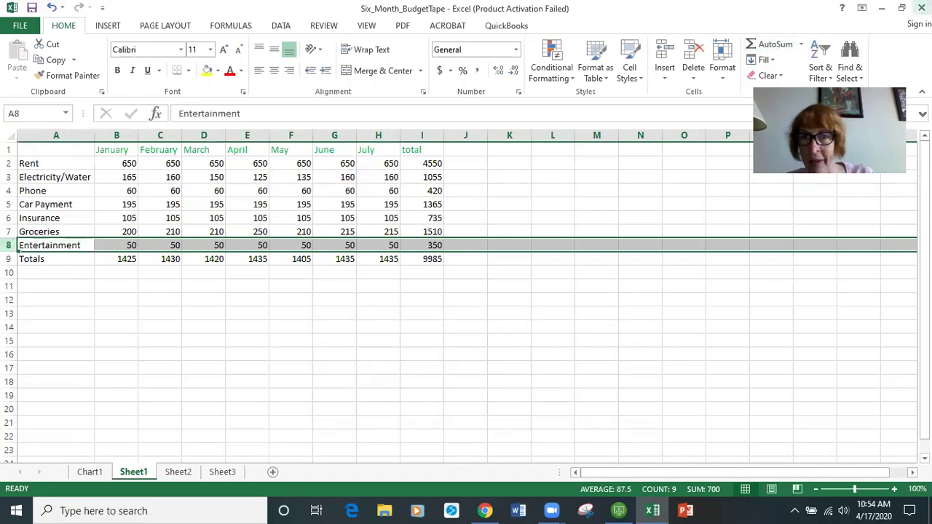
{"action": "left_click", "coordinate": [665, 77]}
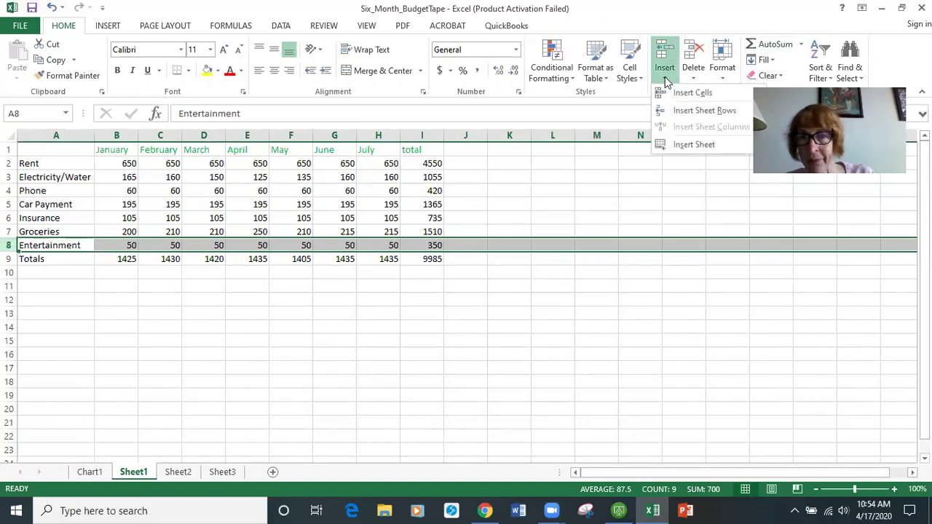
{"action": "left_click", "coordinate": [694, 110]}
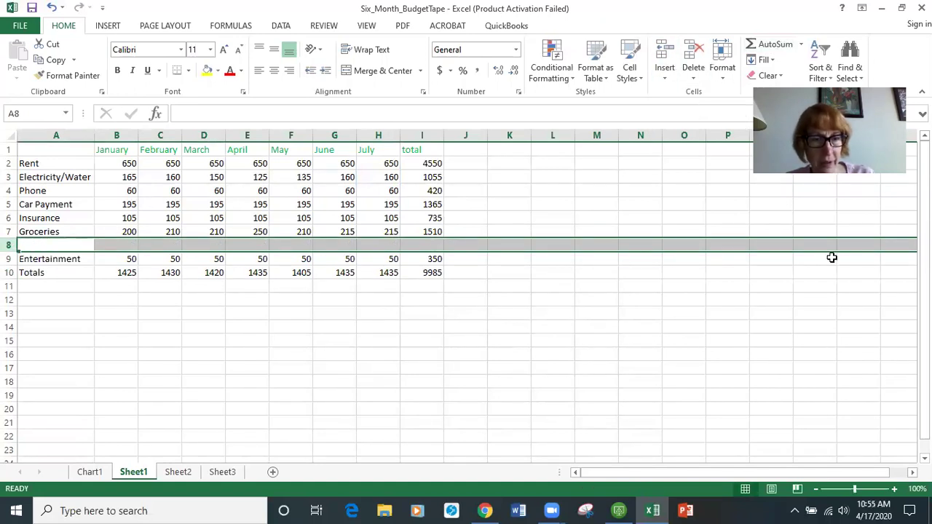
{"action": "type", "text": "Party Goods"}
{"action": "key", "text": "Tab"}
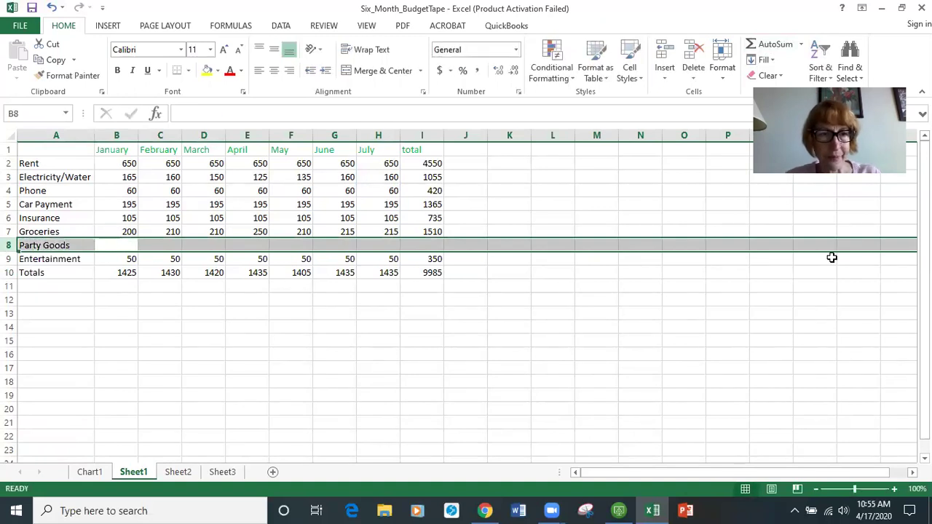
- Enter 50 in the Party Goods row for every month from January to July
{"action": "left_click", "coordinate": [125, 244]}
{"action": "type", "text": "50"}
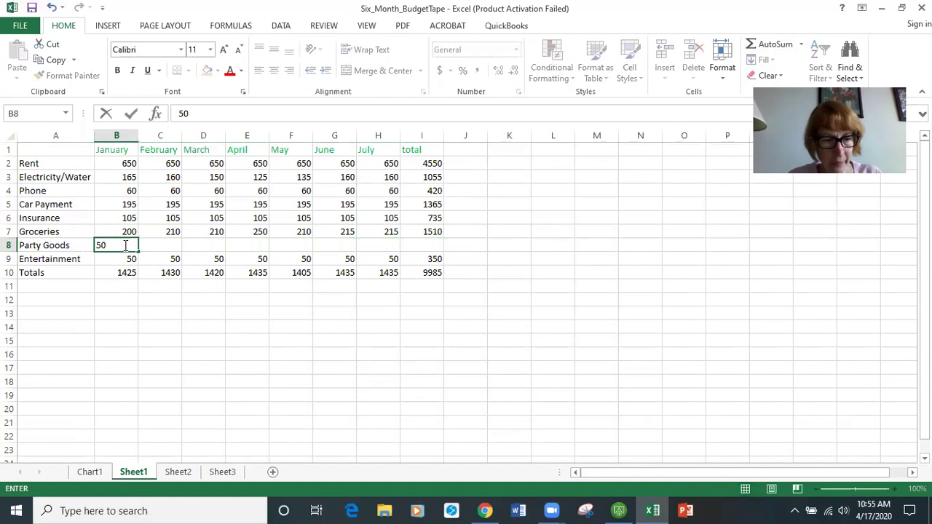
{"action": "key", "text": "Tab"}
{"action": "type", "text": "50"}
{"action": "key", "text": "Tab"}
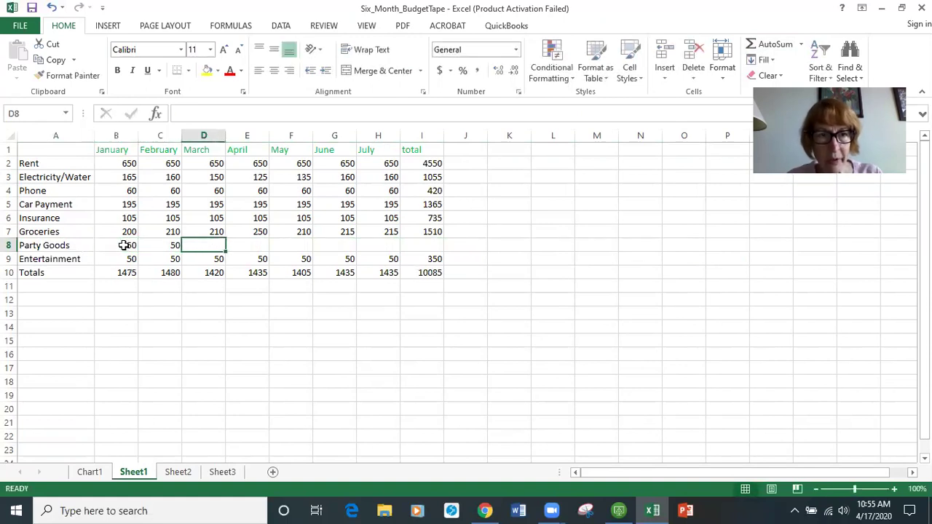
{"action": "type", "text": "50"}
{"action": "key", "text": "Tab"}
{"action": "type", "text": "50"}
{"action": "key", "text": "Tab"}
{"action": "type", "text": "50"}
{"action": "key", "text": "Tab"}
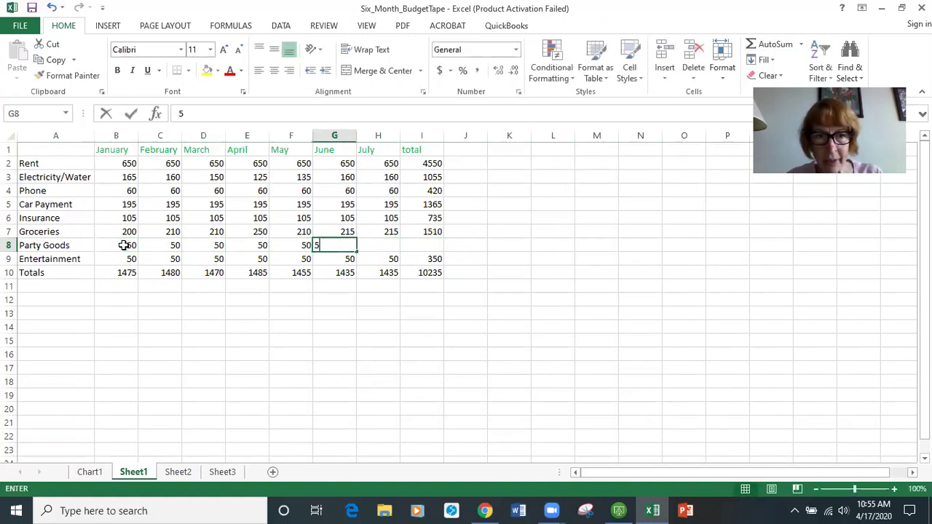
{"action": "type", "text": "50"}
{"action": "key", "text": "Tab"}
{"action": "type", "text": "50"}
{"action": "key", "text": "Tab"}
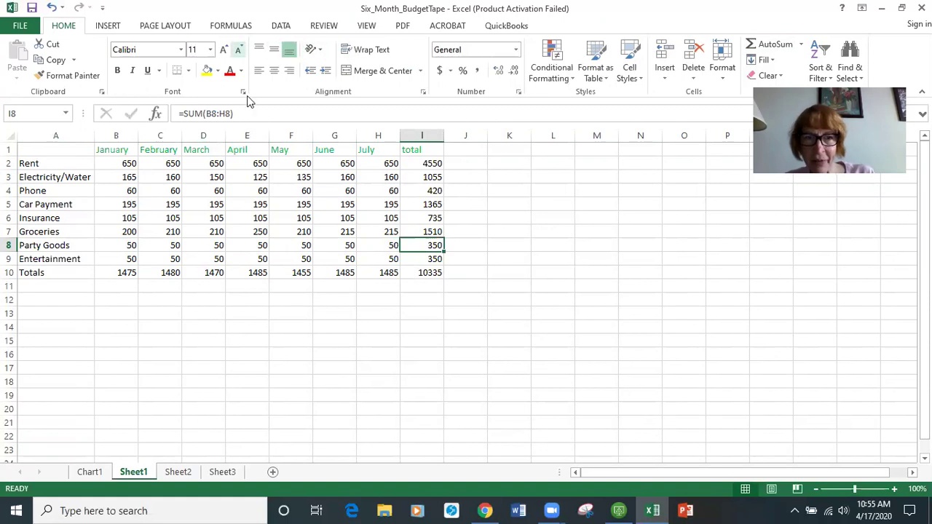
- Delete the July column from the budget
{"action": "left_click", "coordinate": [378, 136]}
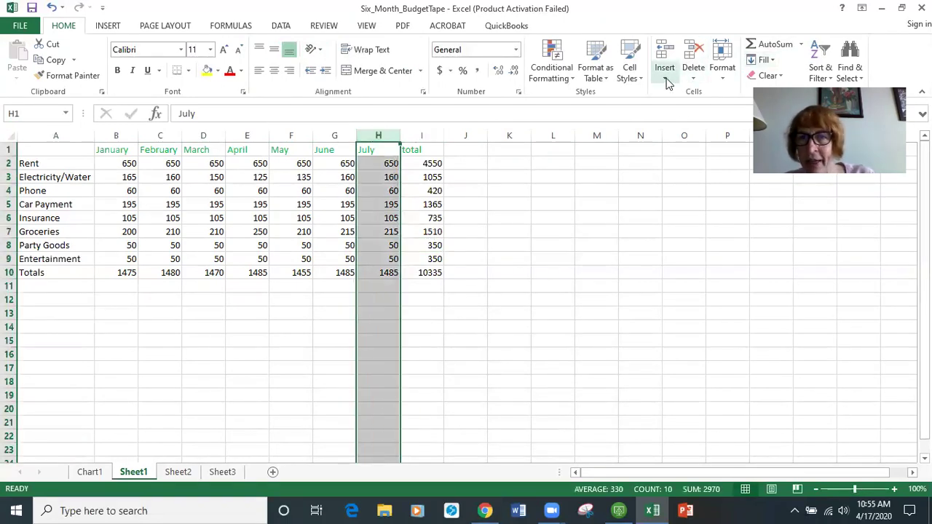
{"action": "left_click", "coordinate": [694, 73]}
{"action": "left_click", "coordinate": [711, 128]}
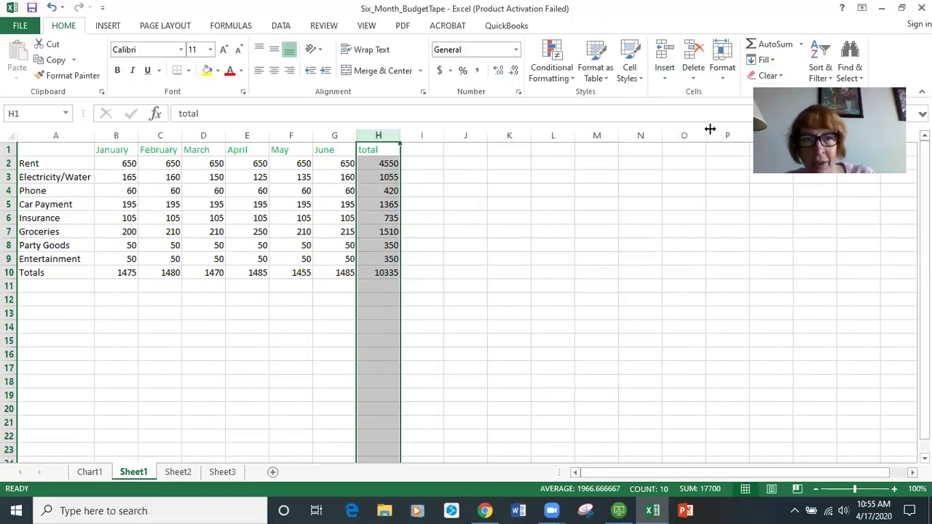
- Delete the Party Goods row from the budget
{"action": "left_click", "coordinate": [9, 245]}
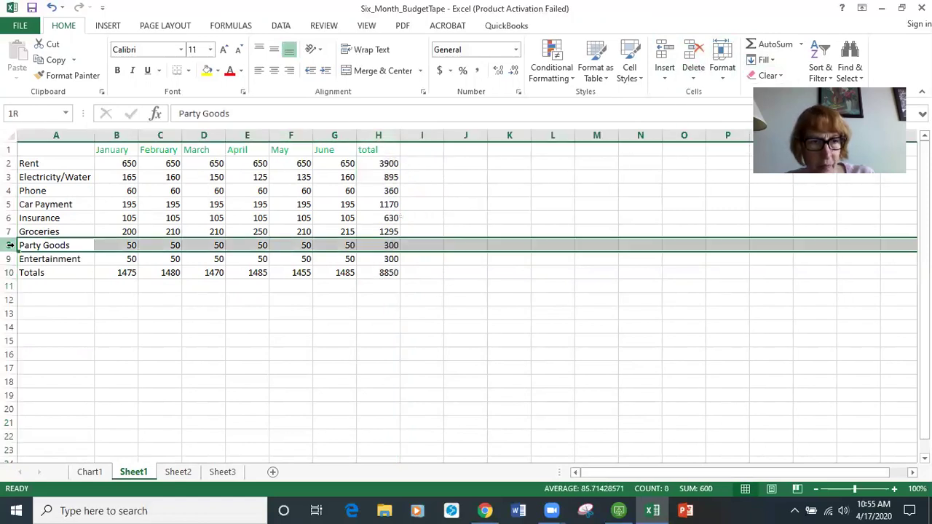
{"action": "left_click", "coordinate": [692, 79]}
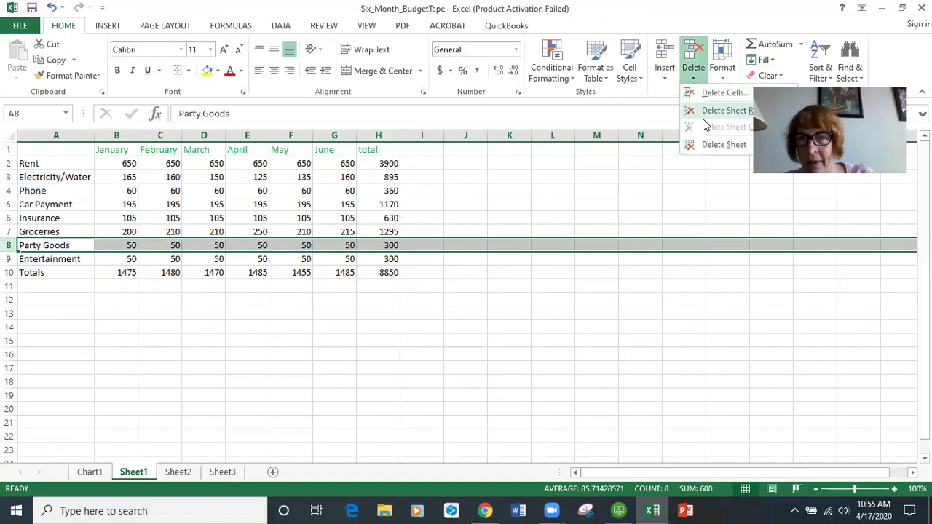
{"action": "left_click", "coordinate": [711, 111]}
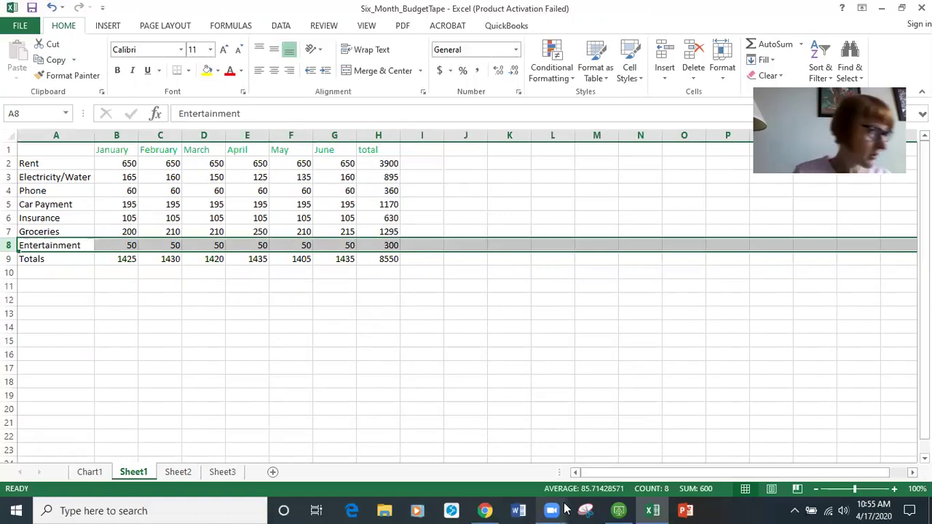
- Enter "now is the time for all good men to come to the aid of their country" in cell A1 of Sheet2
{"action": "mouse_move", "coordinate": [563, 508]}
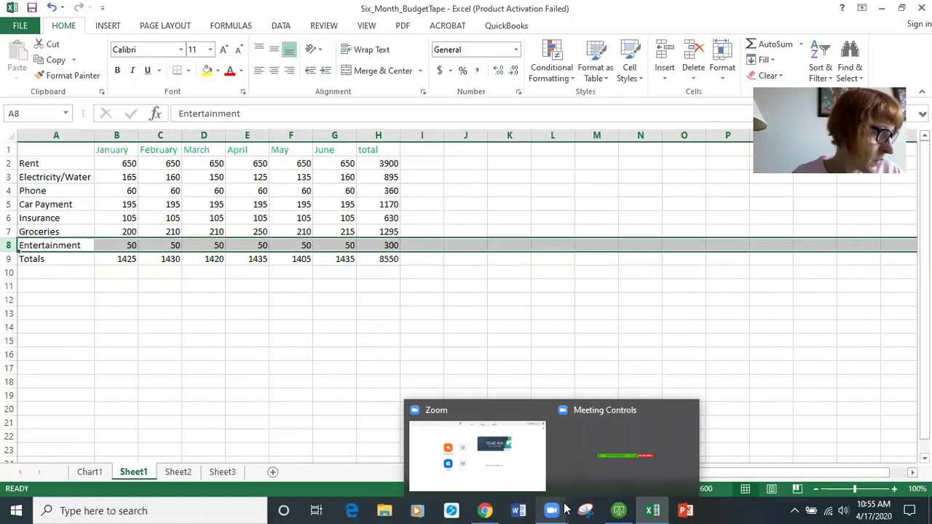
{"action": "left_click", "coordinate": [178, 472]}
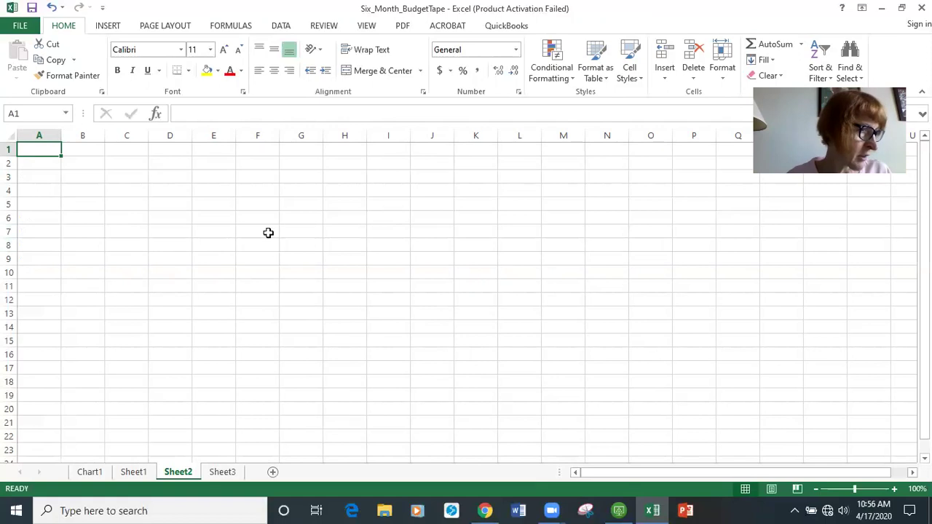
{"action": "type", "text": "now is the"}
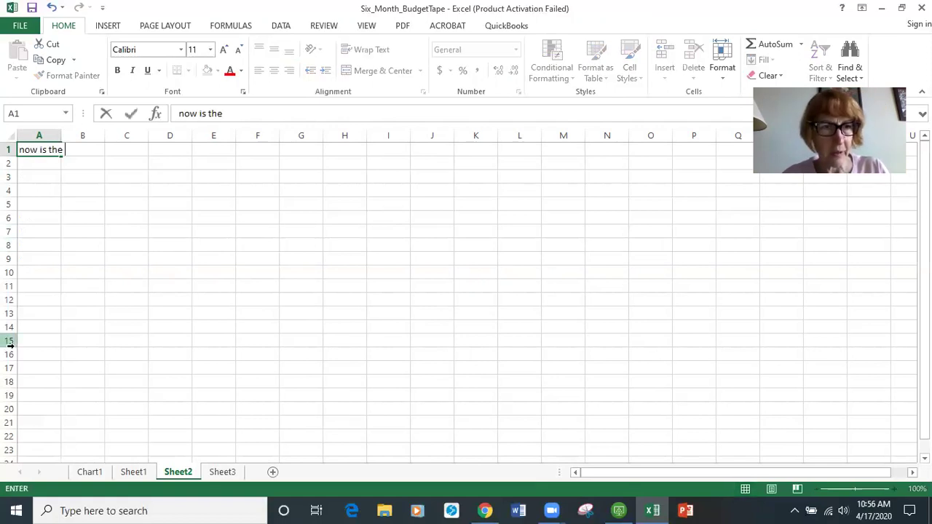
{"action": "type", "text": " time for all good en"}
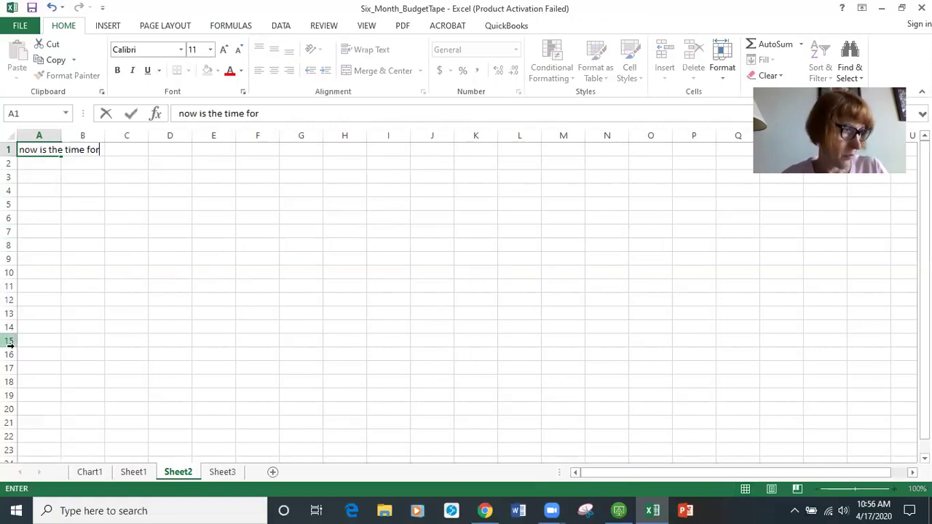
{"action": "key", "text": "BackSpace"}
{"action": "key", "text": "BackSpace"}
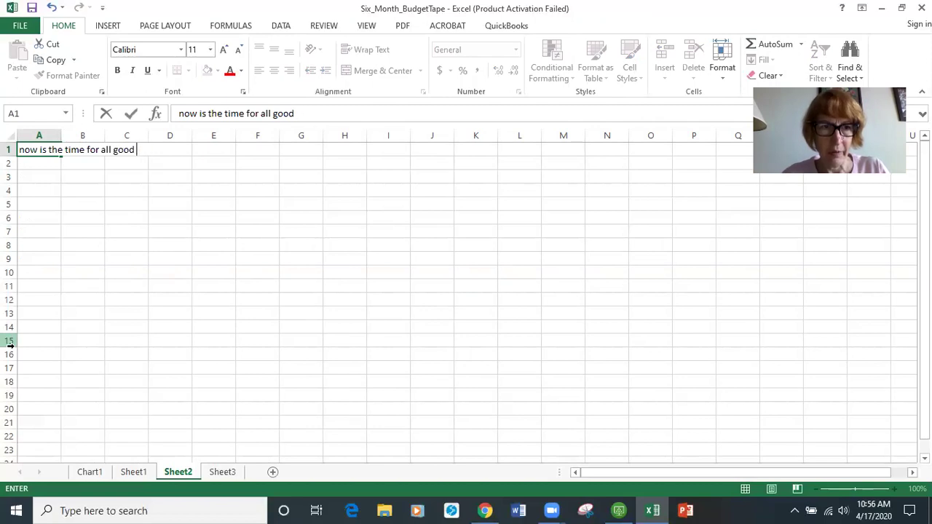
{"action": "type", "text": "men"}
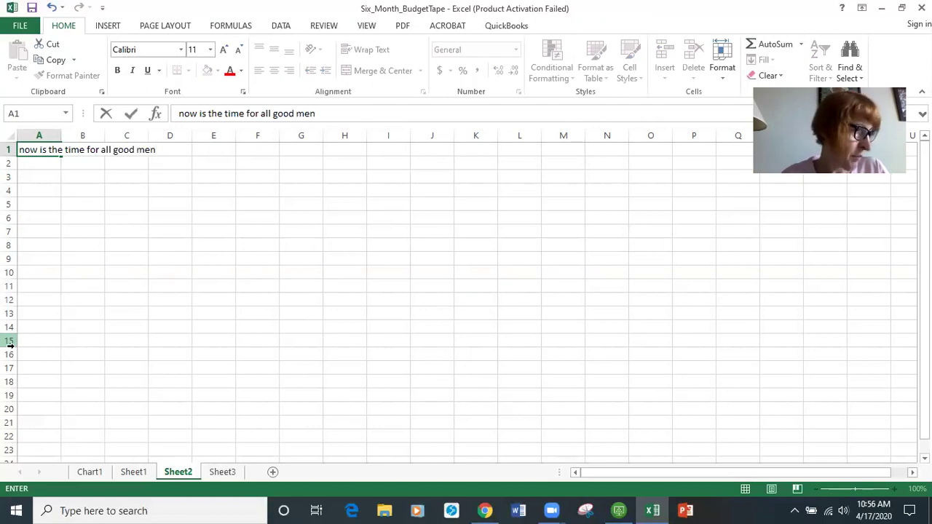
{"action": "type", "text": " to "}
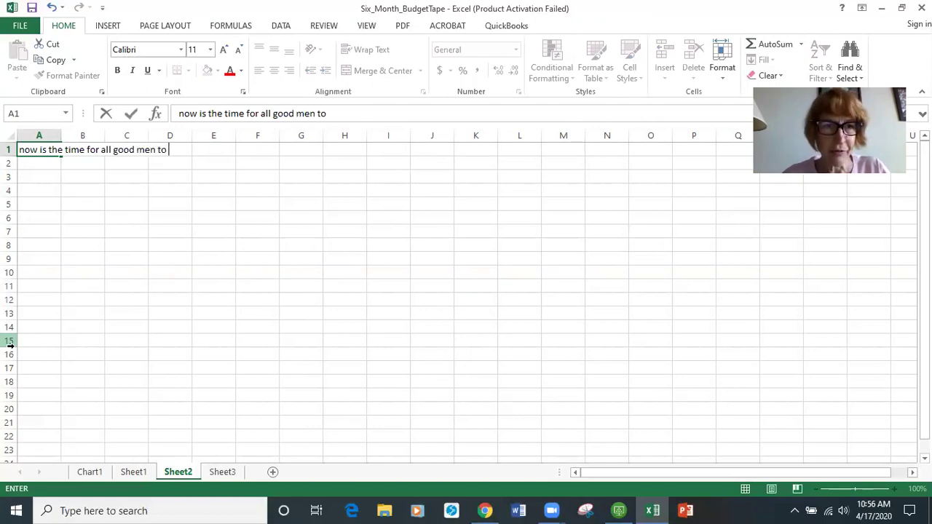
{"action": "type", "text": "come to thwe ai"}
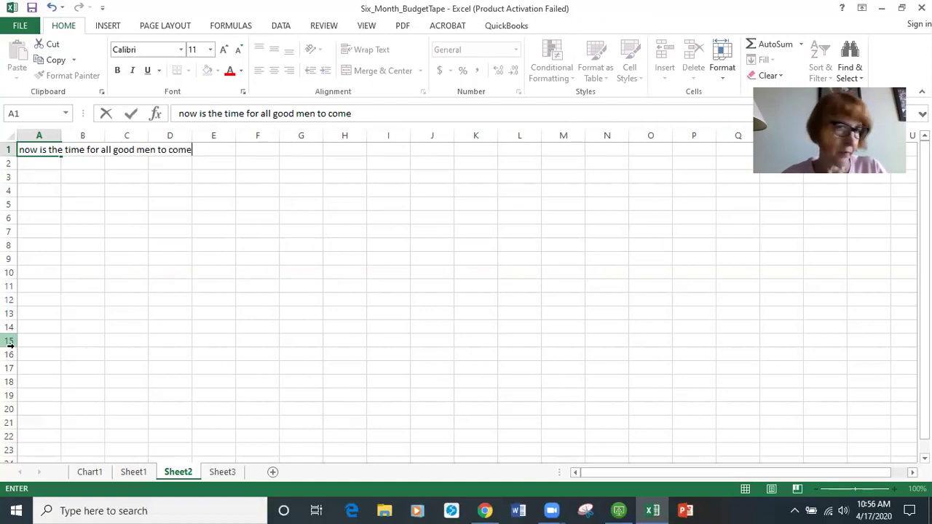
{"action": "key", "text": "BackSpace"}
{"action": "key", "text": "BackSpace"}
{"action": "type", "text": "e aid of their country"}
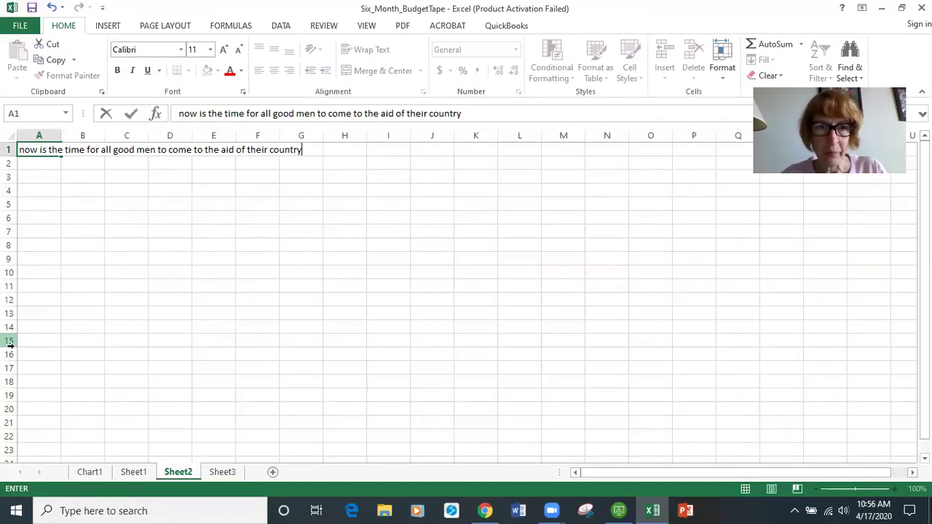
{"action": "key", "text": "Return"}
- Enter "the quick brown fox jumps over the lazy dog" in cell H5
{"action": "left_click", "coordinate": [350, 204]}
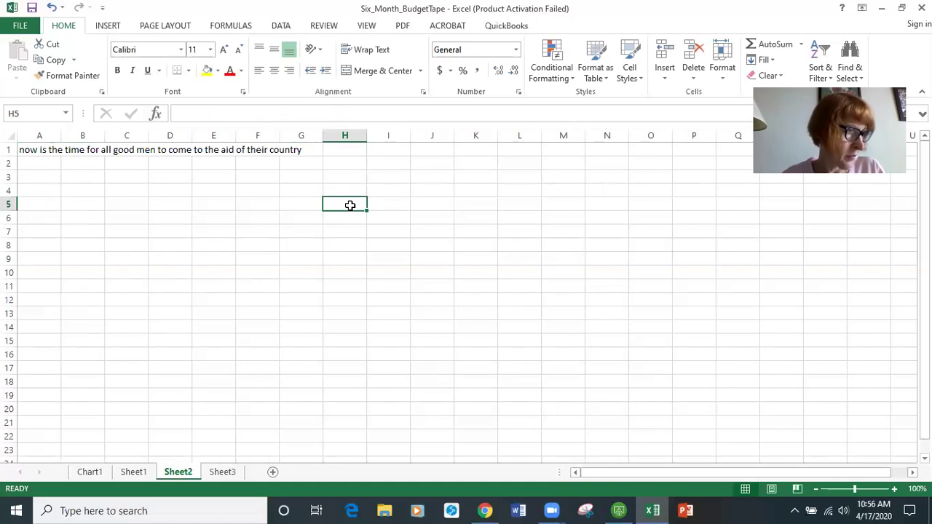
{"action": "type", "text": "the quick b"}
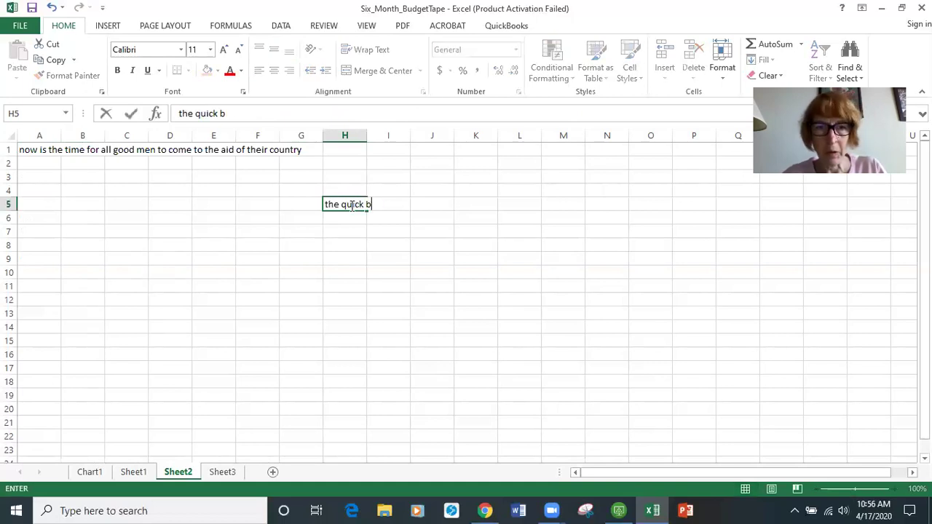
{"action": "type", "text": "rown fox jump"}
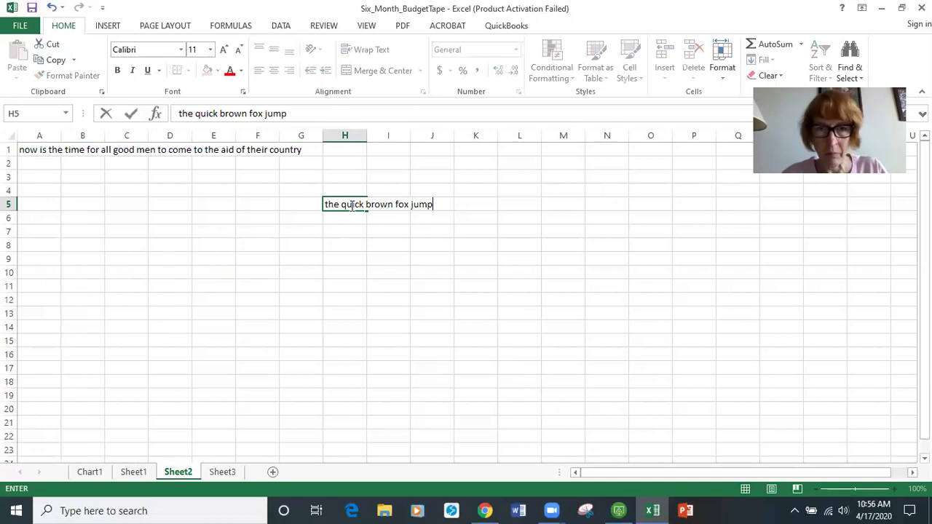
{"action": "type", "text": "s over the lazy dog"}
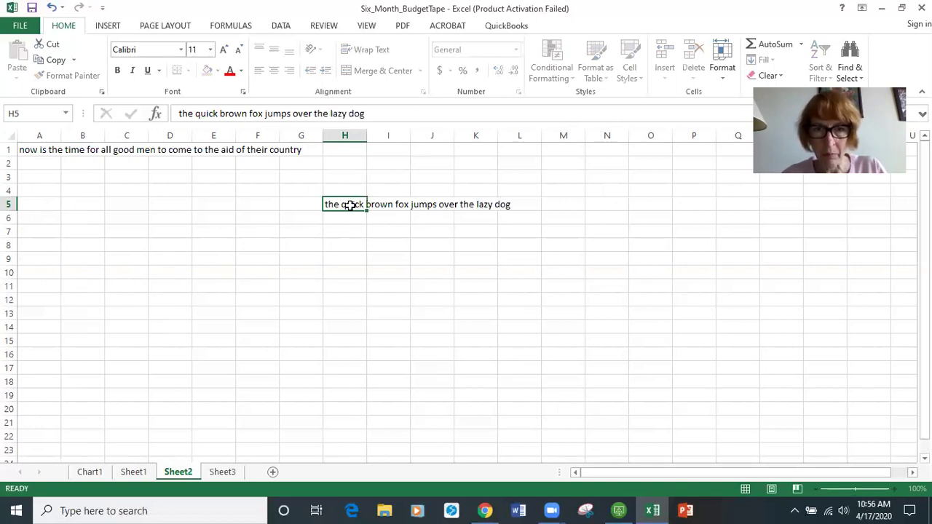
{"action": "key", "text": "Return"}
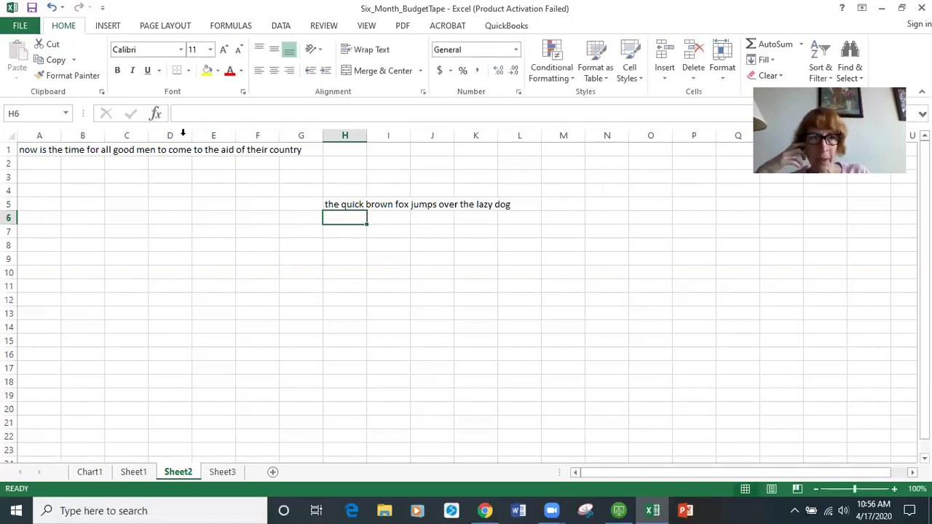
- AutoFit column A to the full length of the sentence in A1
{"action": "left_click", "coordinate": [128, 151]}
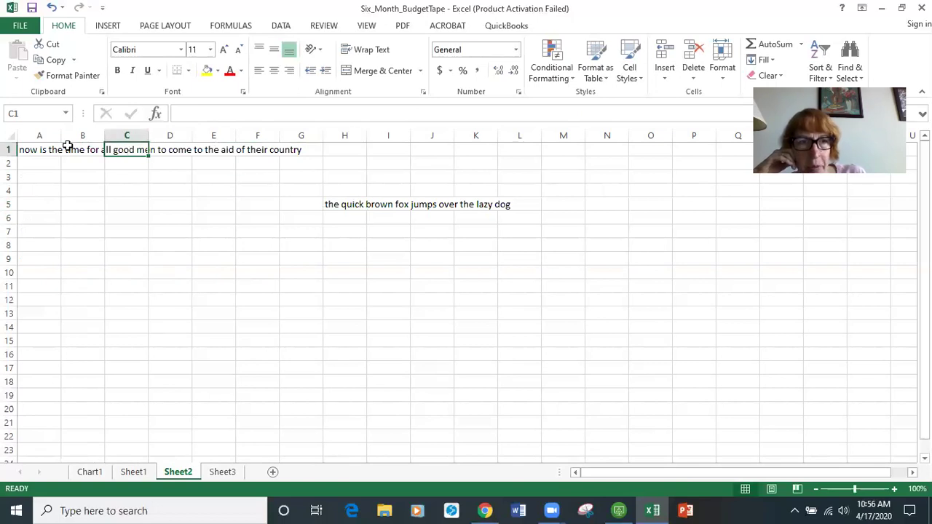
{"action": "left_click", "coordinate": [29, 147]}
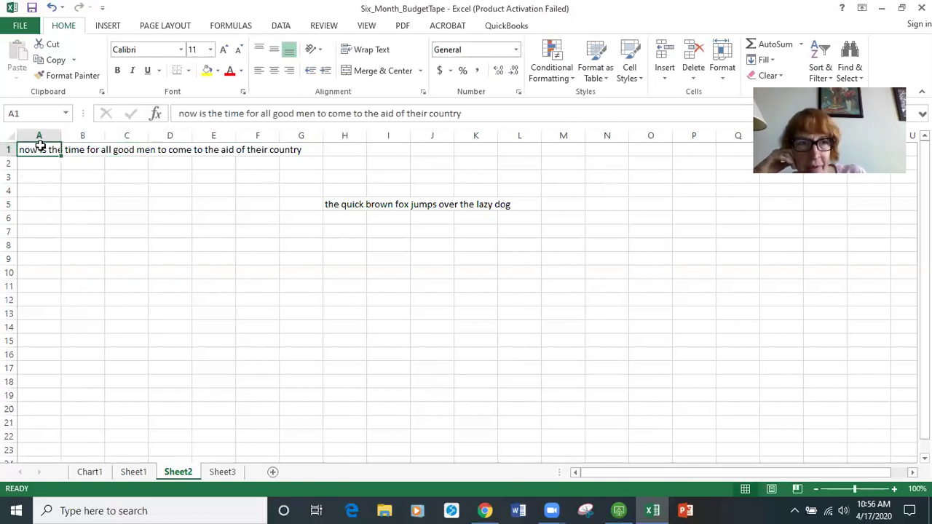
{"action": "left_click", "coordinate": [60, 135]}
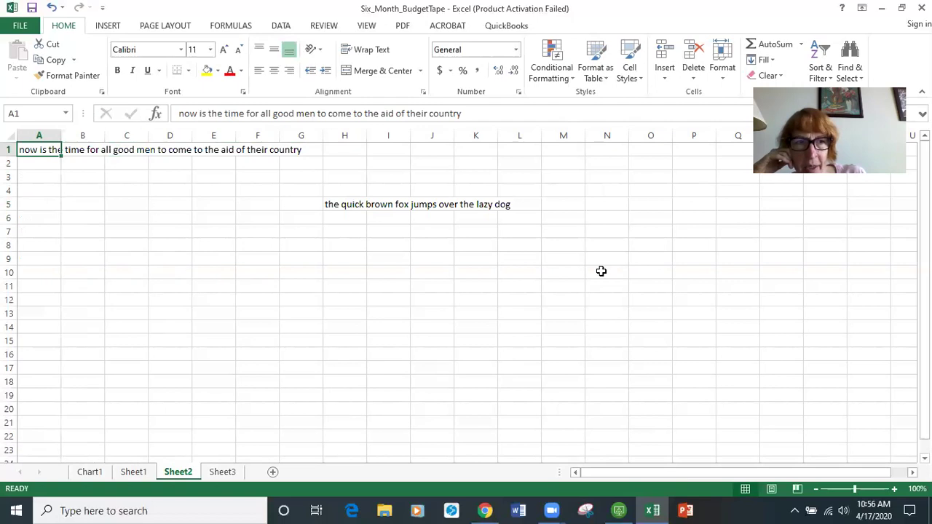
{"action": "double_click", "coordinate": [62, 136]}
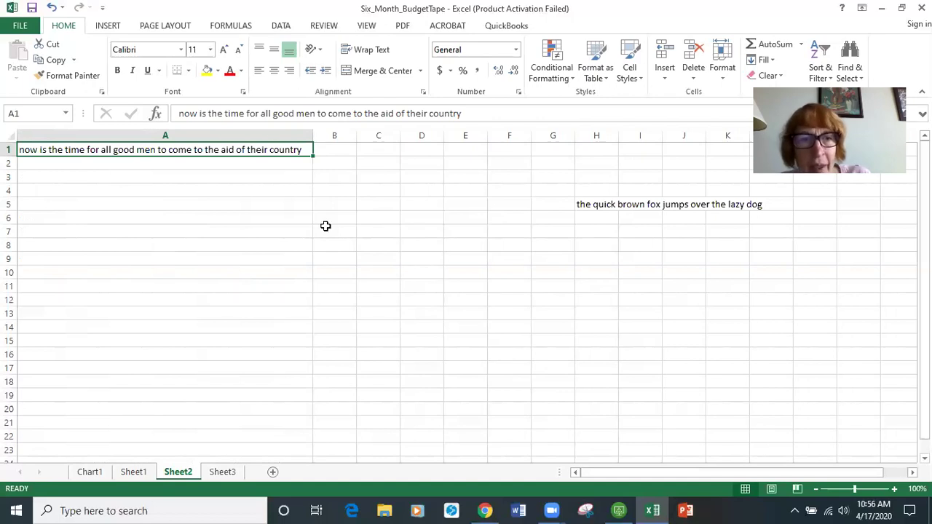
- Narrow column A to roughly a third of its width and wrap the text in cell A1
{"action": "left_click_drag", "start_coordinate": [314, 134], "coordinate": [114, 135]}
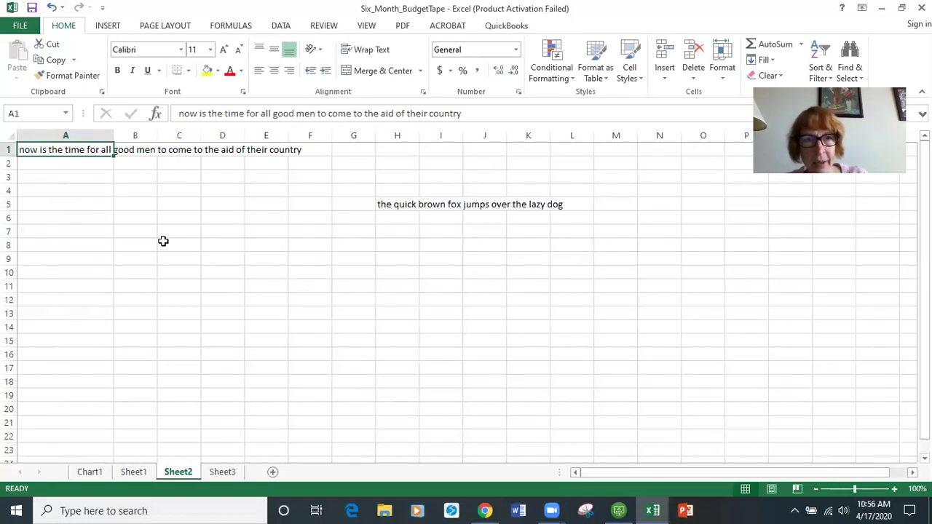
{"action": "left_click", "coordinate": [372, 51]}
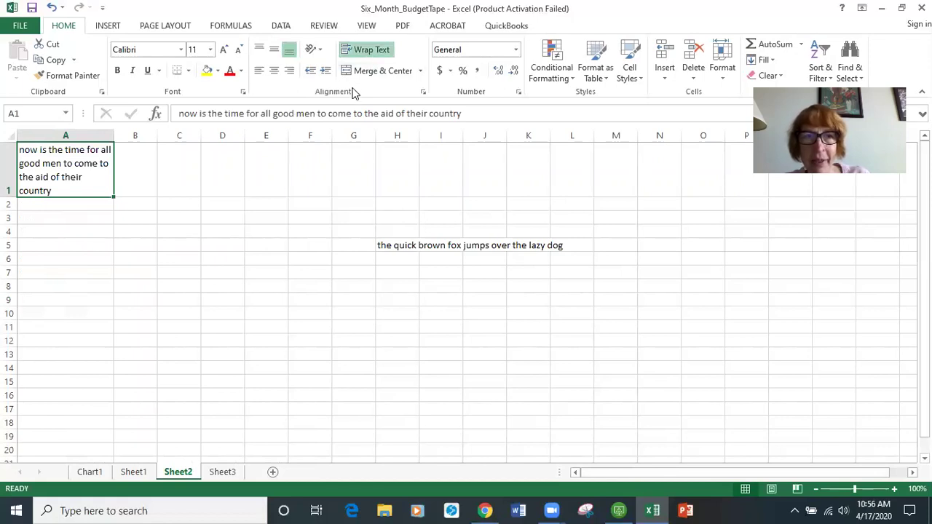
- Angle the text in A1 counterclockwise and AutoFit column A to the slanted text
{"action": "left_click", "coordinate": [311, 50]}
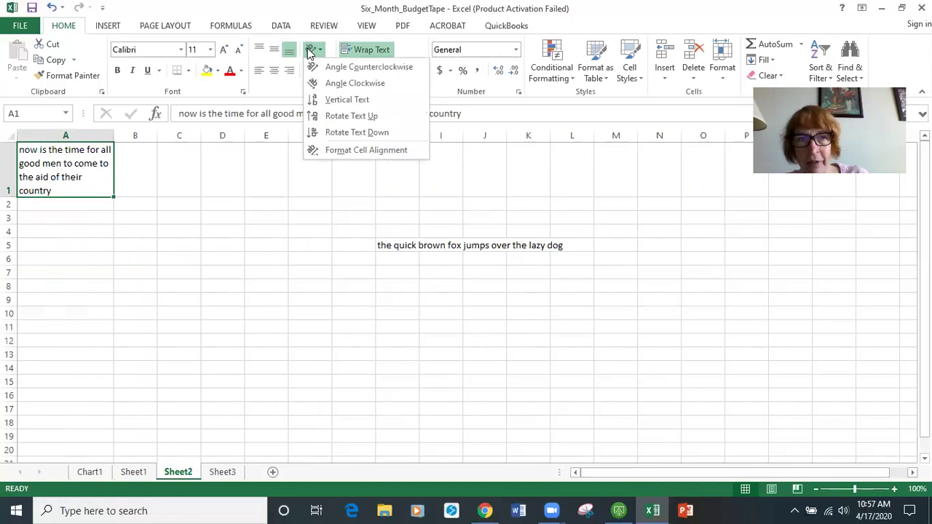
{"action": "left_click", "coordinate": [344, 67]}
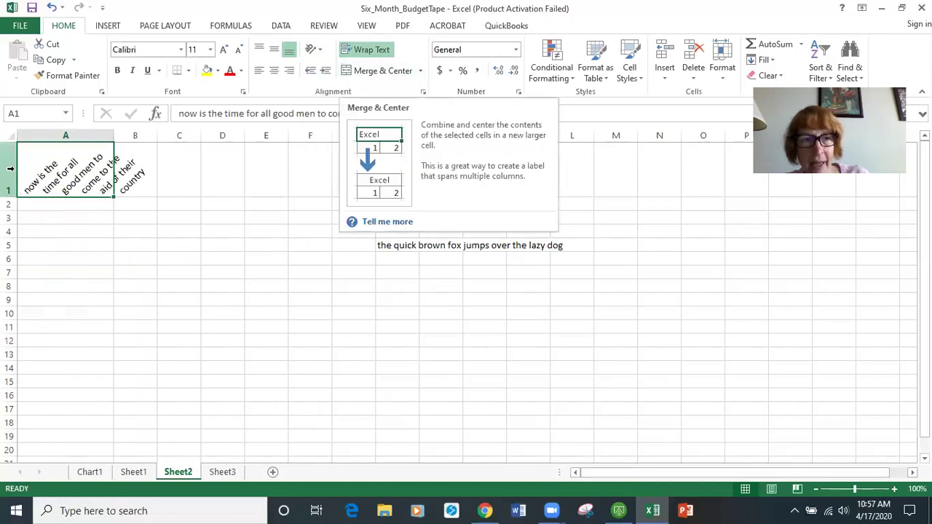
{"action": "double_click", "coordinate": [115, 136]}
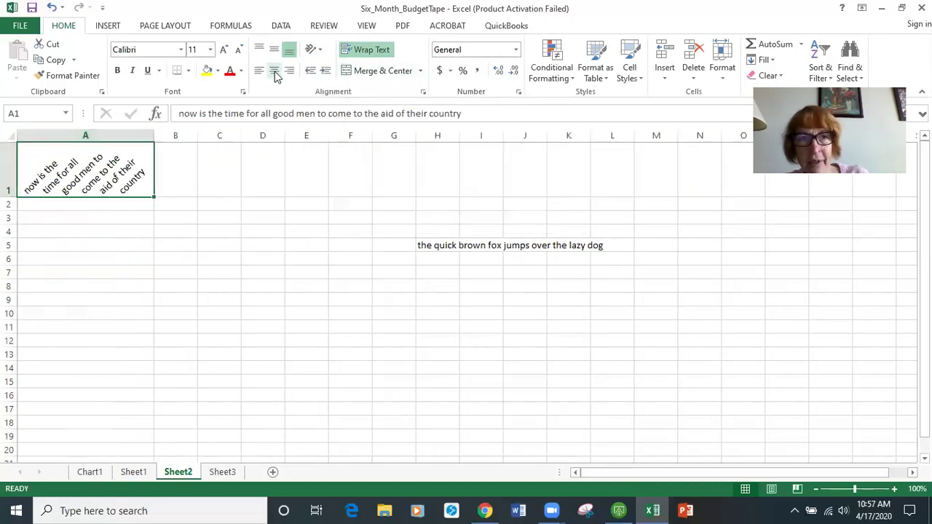
- Set the text orientation of A1 to Angle Clockwise and switch it to Vertical Text
{"action": "left_click", "coordinate": [318, 49]}
{"action": "left_click", "coordinate": [340, 83]}
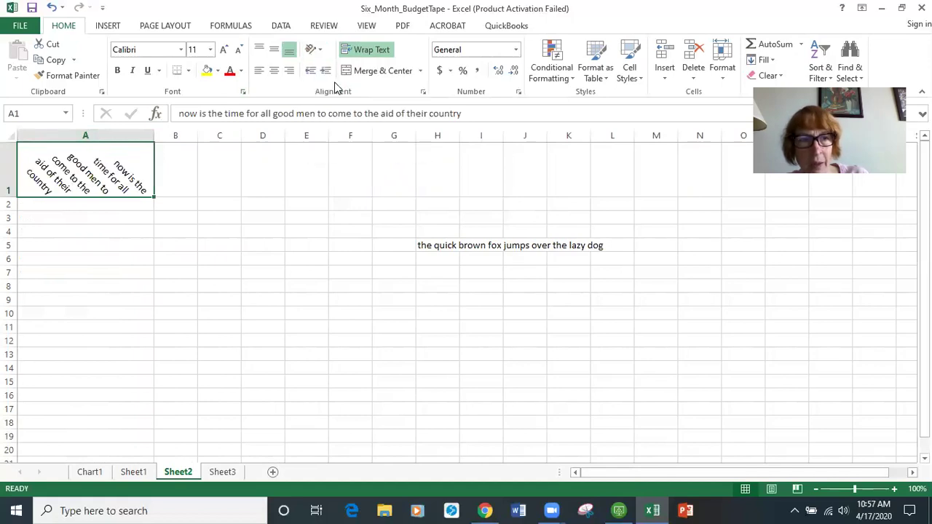
{"action": "left_click", "coordinate": [320, 51]}
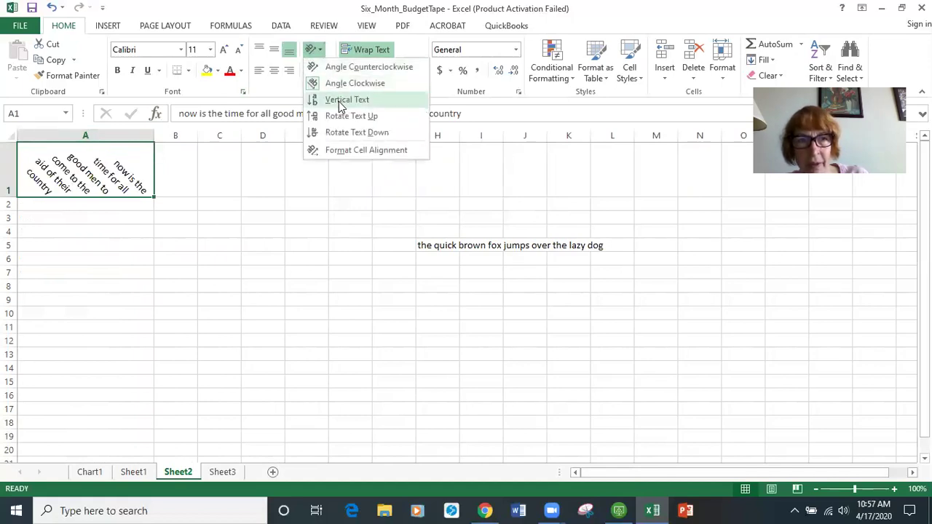
{"action": "left_click", "coordinate": [340, 99]}
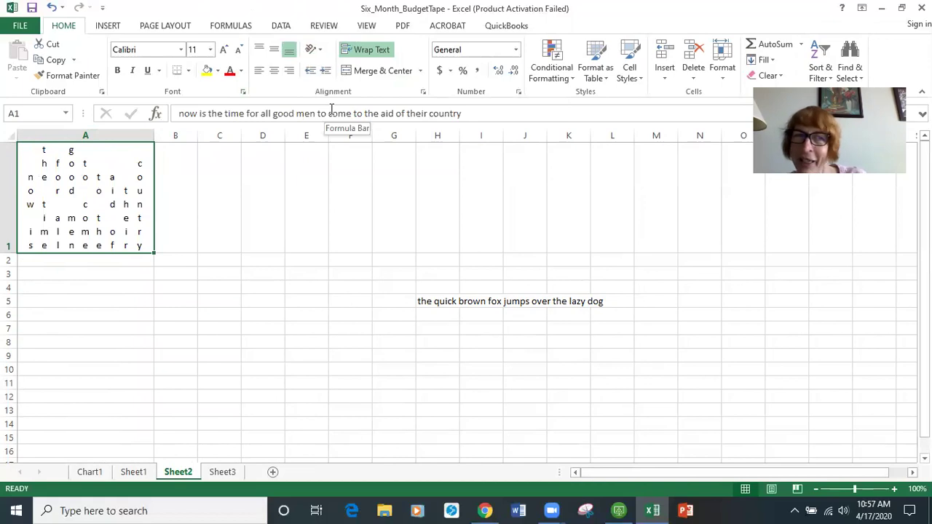
- Set the text orientation of A1 to Rotate Text Up and narrow column A to fit the rotated lines
{"action": "left_click", "coordinate": [324, 49]}
{"action": "left_click", "coordinate": [348, 116]}
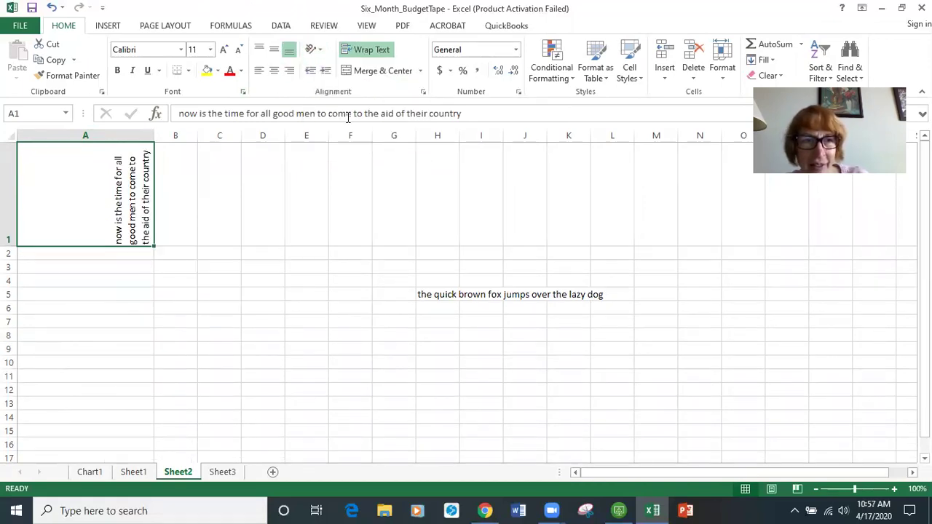
{"action": "left_click_drag", "start_coordinate": [153, 136], "coordinate": [63, 135]}
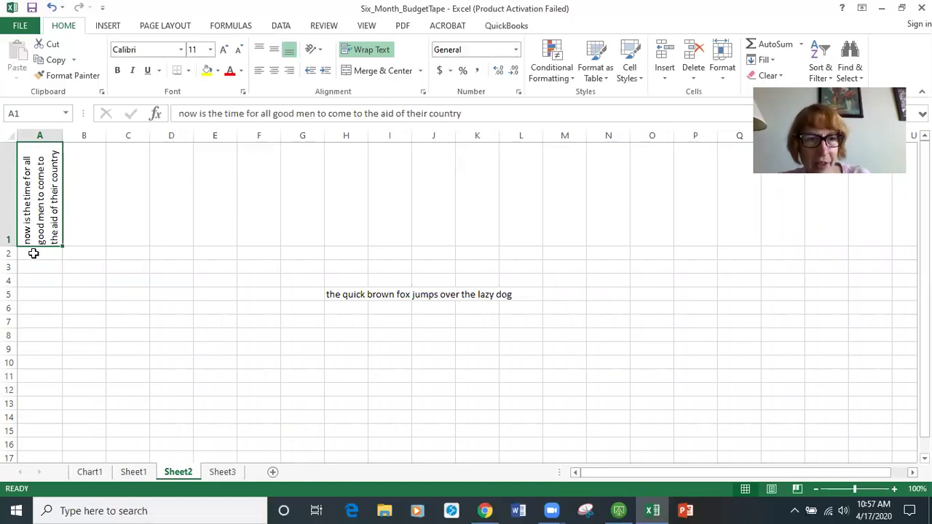
- Try the Rotate Text Down orientation on the empty cell A2
{"action": "left_click", "coordinate": [31, 254]}
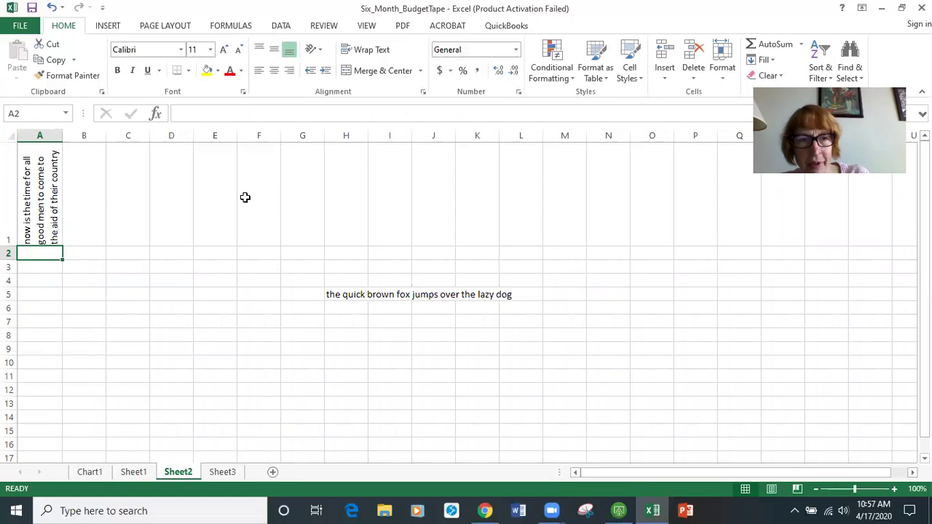
{"action": "left_click", "coordinate": [319, 51]}
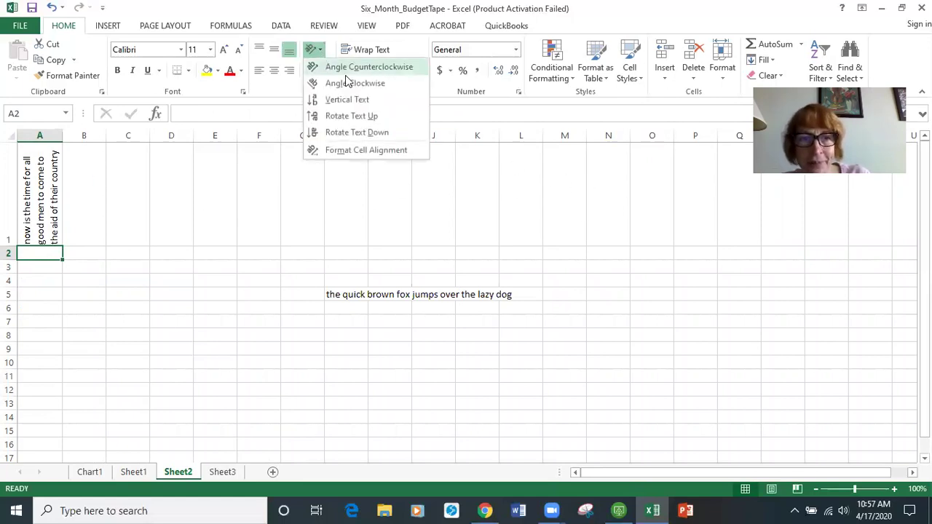
{"action": "left_click", "coordinate": [340, 132]}
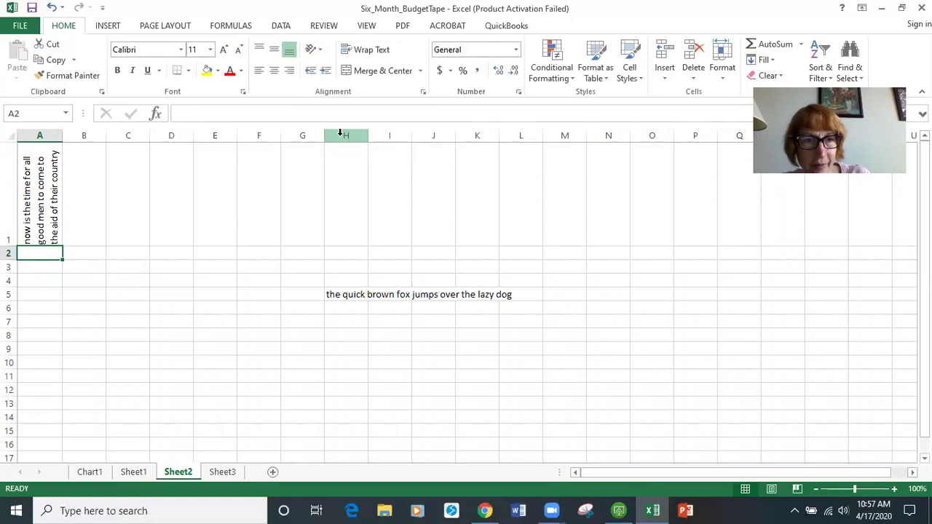
{"action": "left_click", "coordinate": [311, 56]}
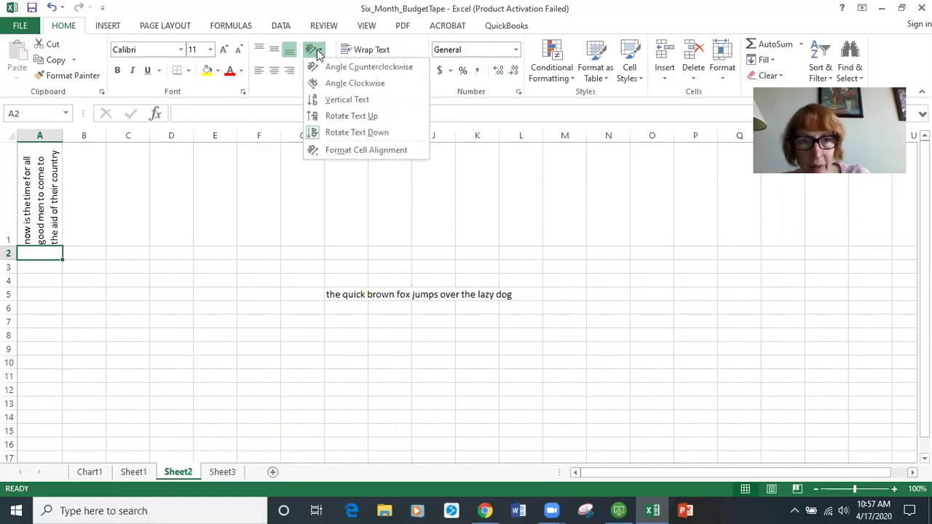
{"action": "left_click", "coordinate": [321, 131]}
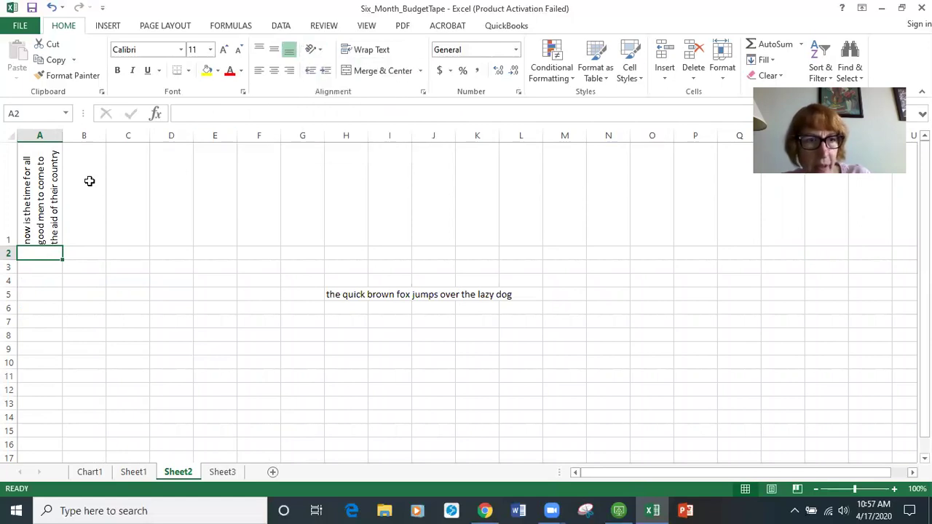
- Set the text orientation of A1 to Rotate Text Down
{"action": "left_click", "coordinate": [48, 189]}
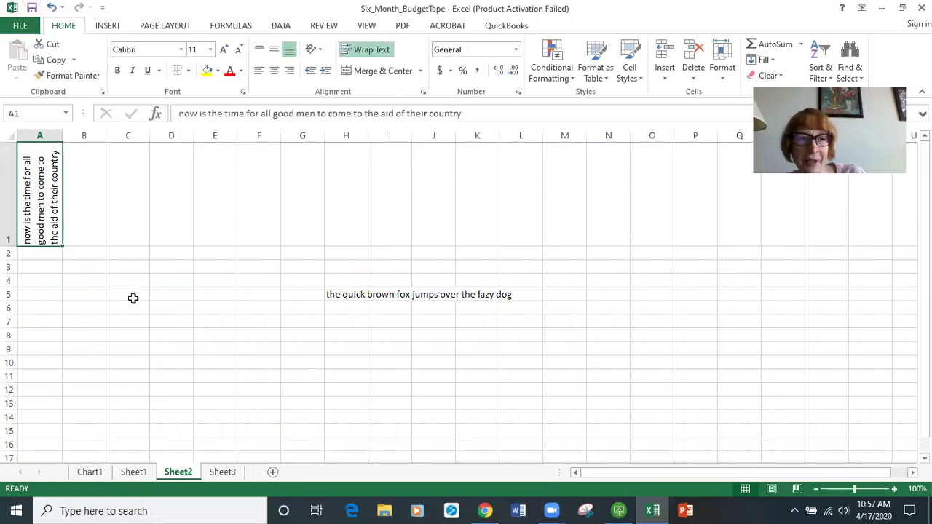
{"action": "left_click", "coordinate": [315, 49]}
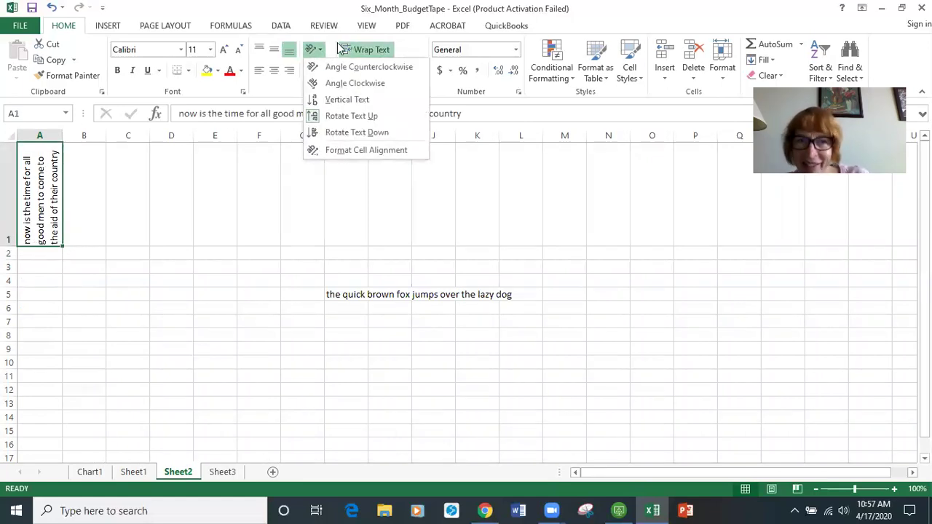
{"action": "left_click", "coordinate": [335, 132]}
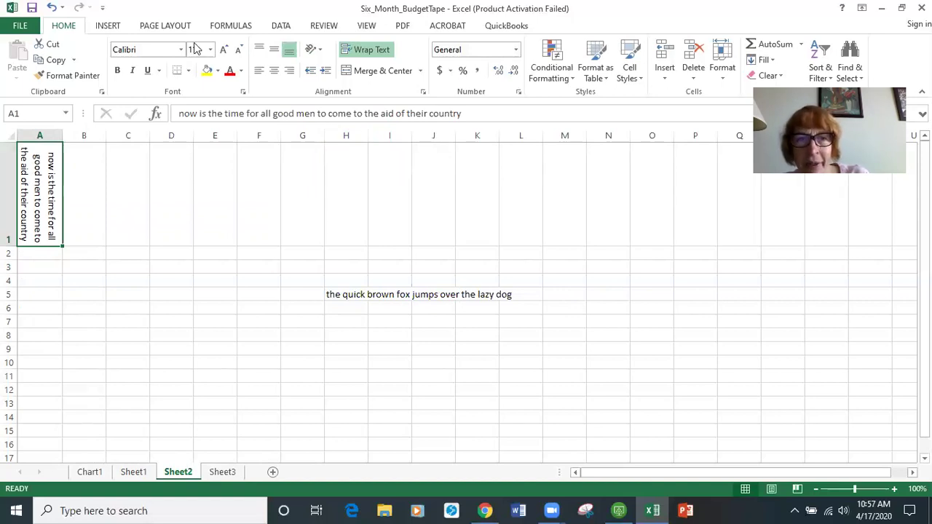
- Set the text orientation of A1 to -74 degrees in the cell alignment settings
{"action": "left_click", "coordinate": [424, 92]}
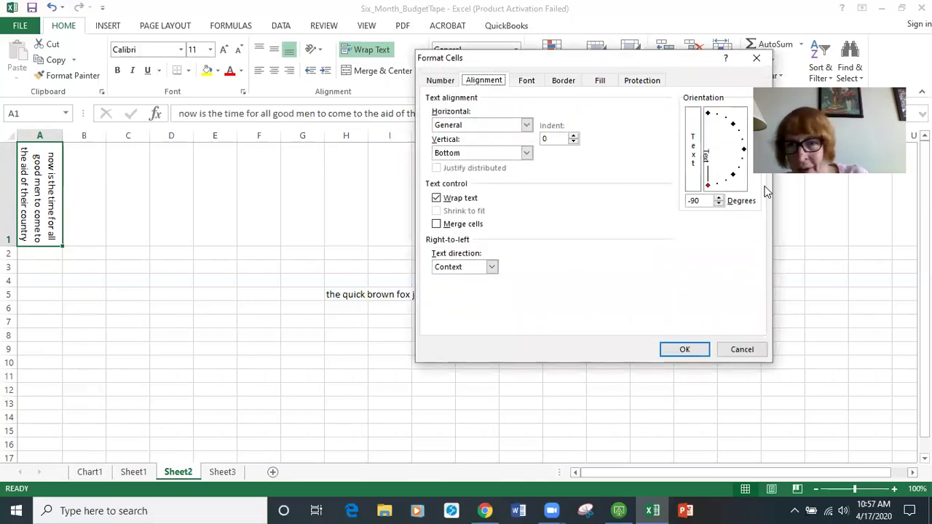
{"action": "left_click", "coordinate": [719, 198]}
{"action": "left_click", "coordinate": [672, 347]}
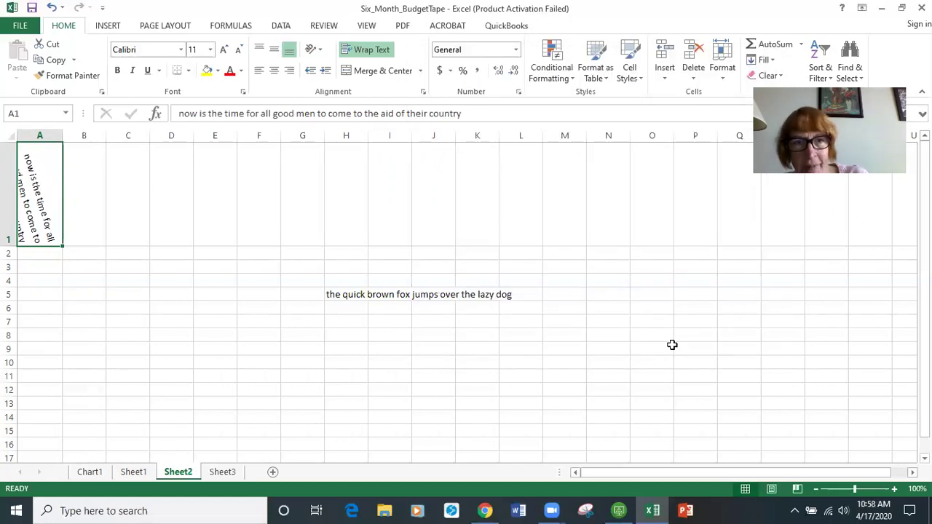
- Examine the alignment, font, border and number options in the Format Cells dialog without changing anything
{"action": "left_click", "coordinate": [425, 93]}
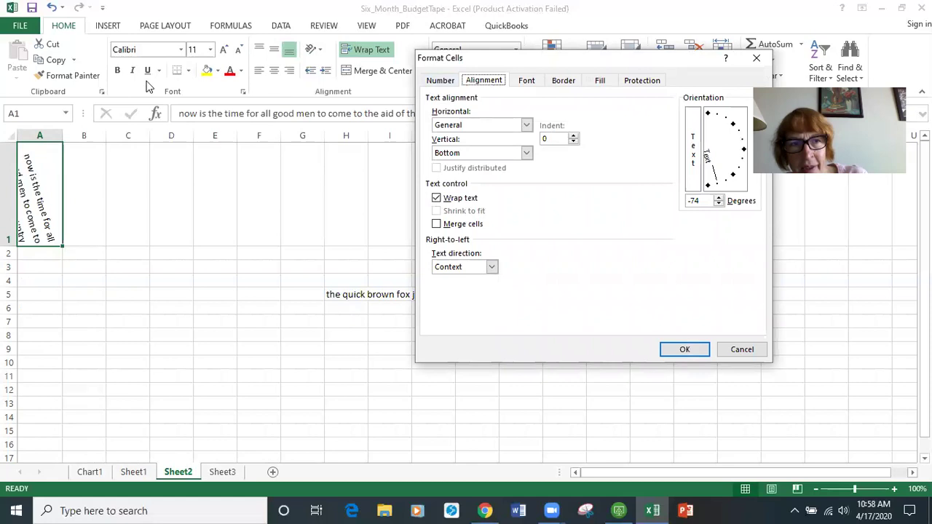
{"action": "left_click", "coordinate": [529, 81]}
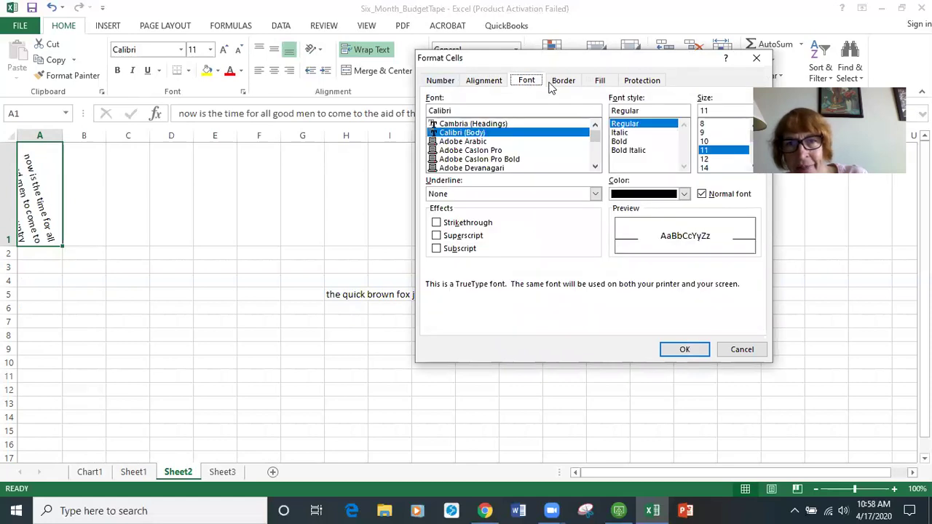
{"action": "left_click", "coordinate": [758, 59]}
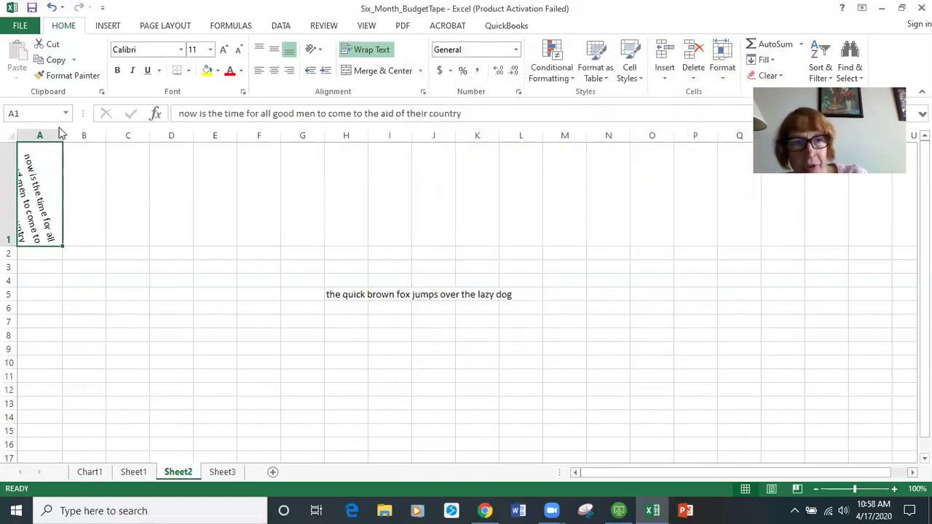
{"action": "left_click", "coordinate": [243, 92]}
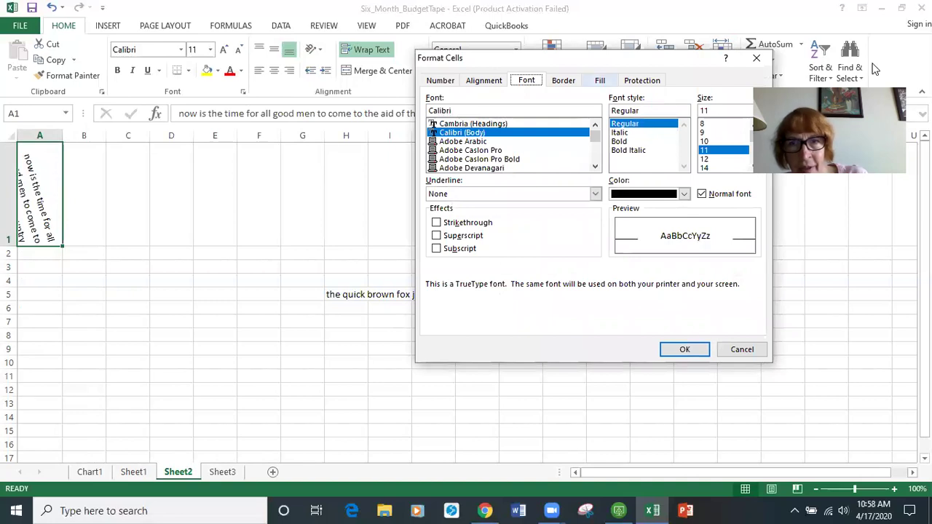
{"action": "left_click", "coordinate": [758, 58]}
{"action": "left_click", "coordinate": [519, 93]}
{"action": "left_click", "coordinate": [485, 81]}
{"action": "left_click", "coordinate": [527, 81]}
{"action": "left_click", "coordinate": [563, 81]}
{"action": "left_click", "coordinate": [441, 81]}
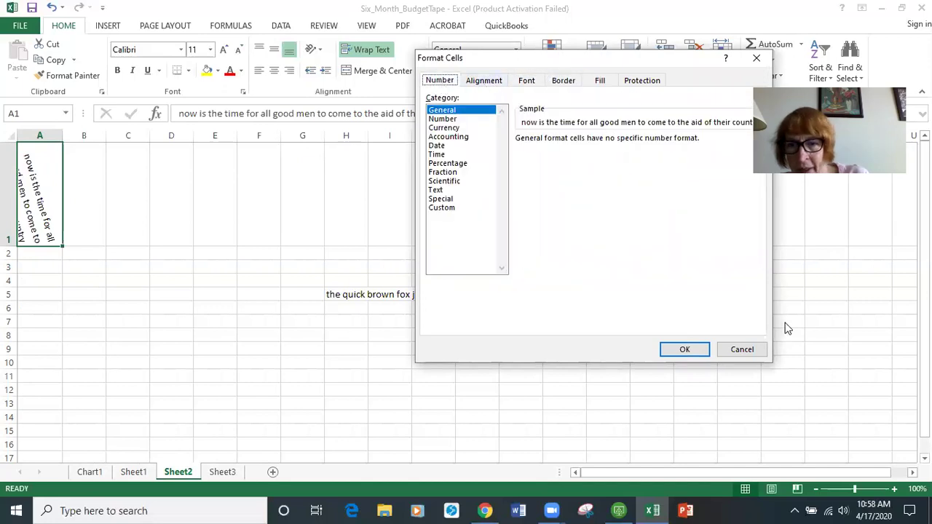
{"action": "left_click", "coordinate": [741, 349]}
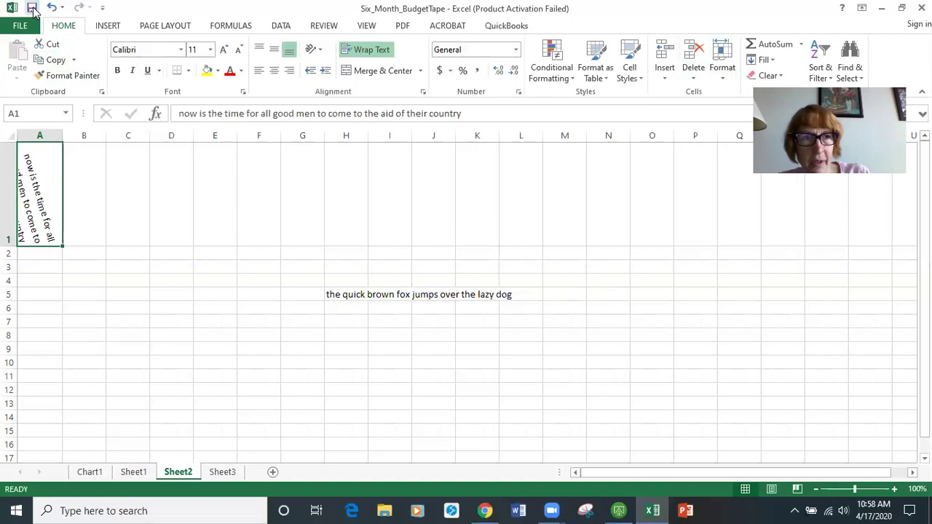
- Switch to Chrome, download the Basic Excel Practice workbook and open it in Excel with editing enabled
{"action": "left_click", "coordinate": [883, 10]}
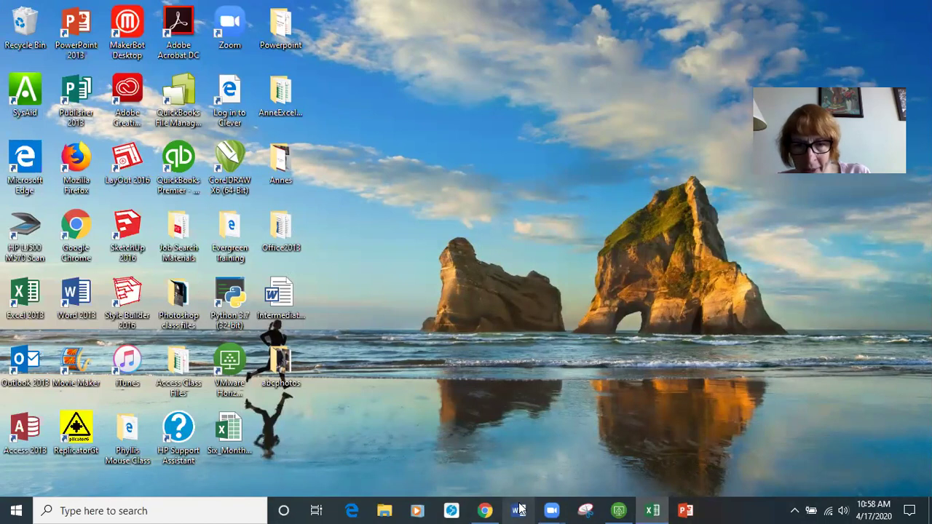
{"action": "left_click", "coordinate": [485, 511]}
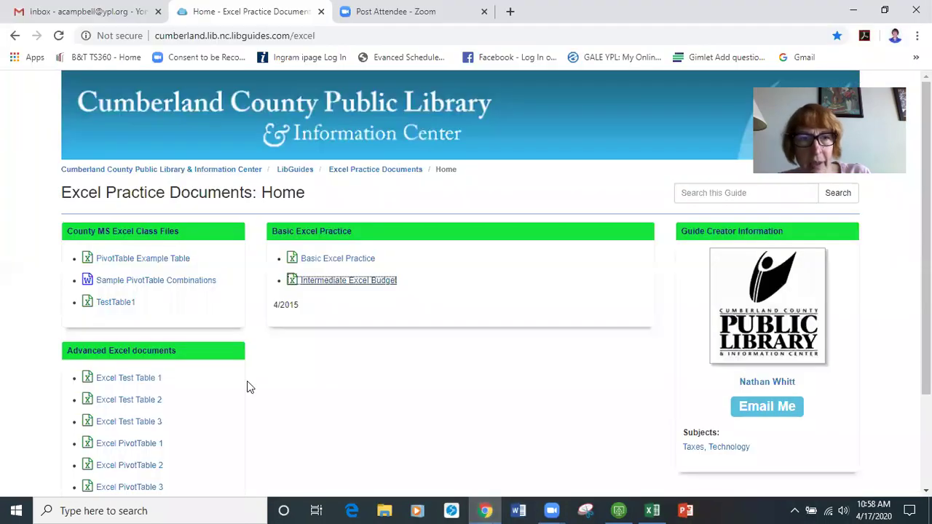
{"action": "left_click", "coordinate": [338, 261]}
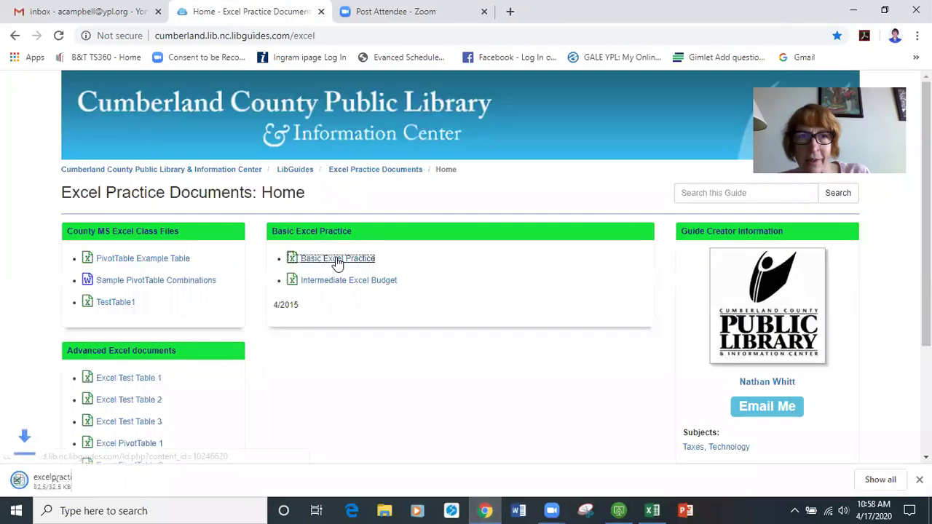
{"action": "left_click", "coordinate": [140, 480]}
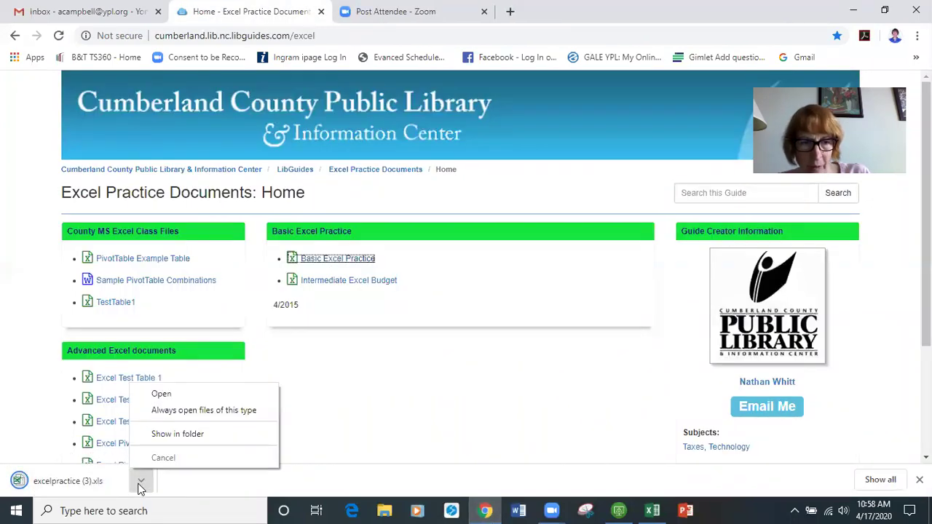
{"action": "left_click", "coordinate": [162, 396]}
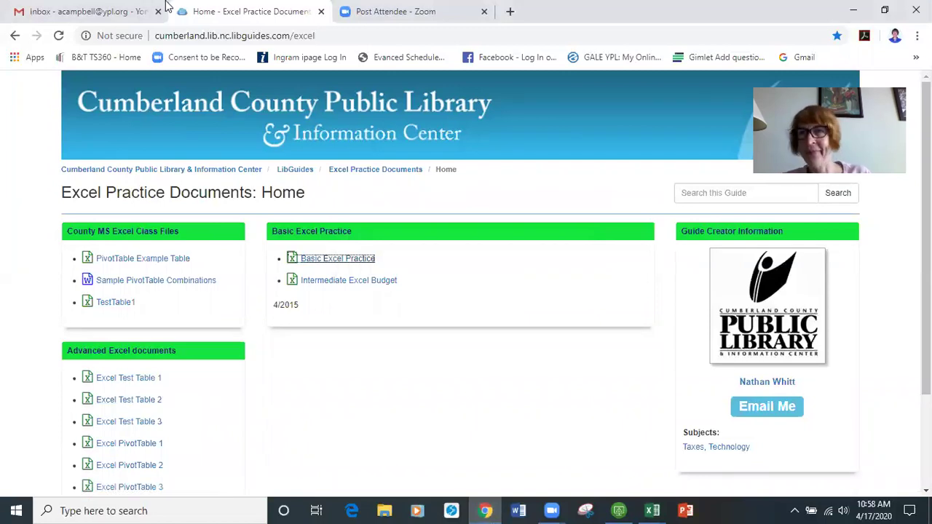
{"action": "left_click", "coordinate": [856, 15]}
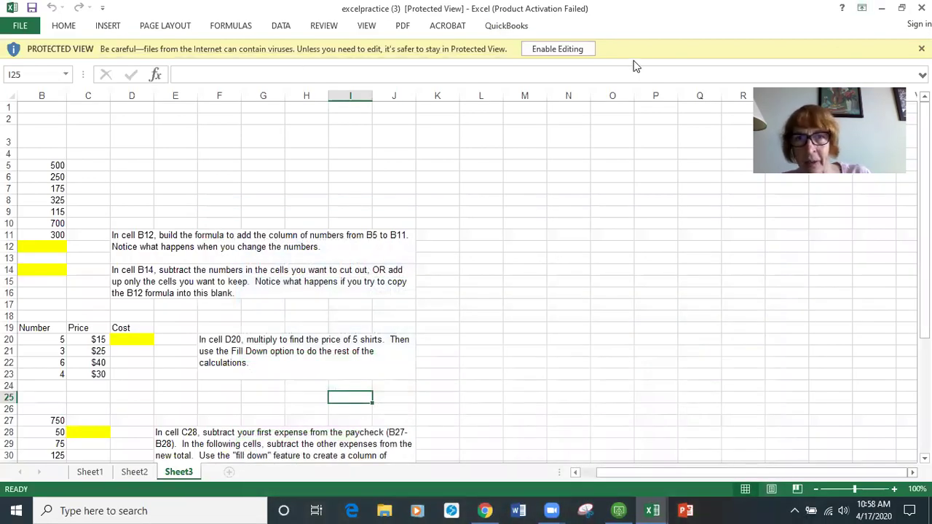
{"action": "left_click", "coordinate": [558, 49]}
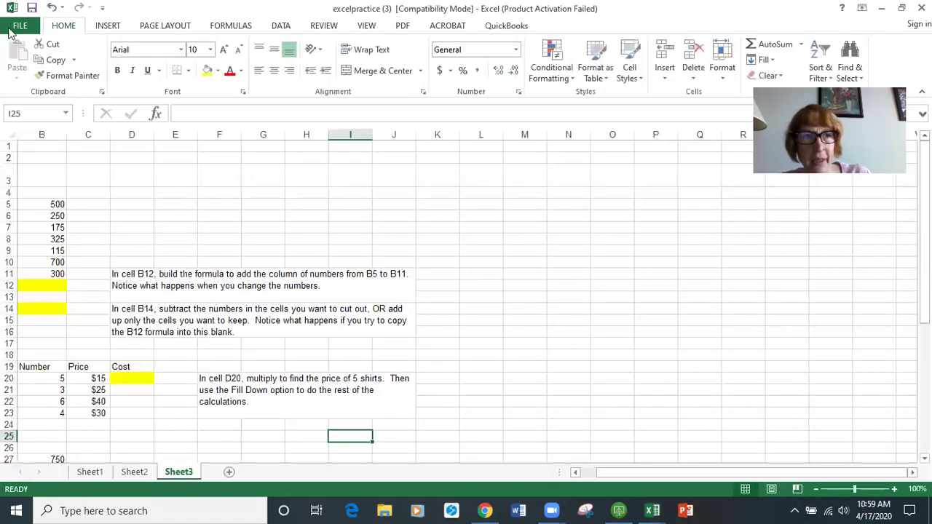
- Save a copy of the practice workbook to the Desktop as excelpracticetape
{"action": "left_click", "coordinate": [17, 27]}
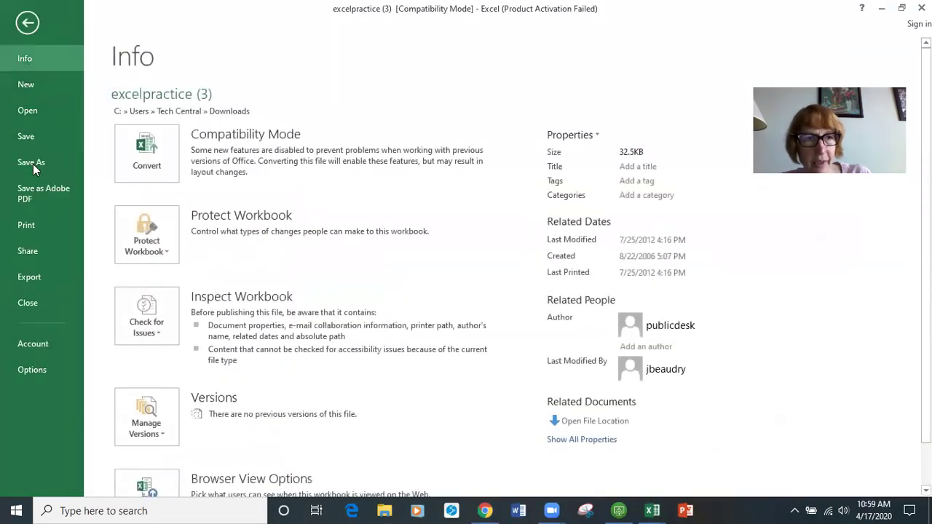
{"action": "left_click", "coordinate": [32, 164]}
{"action": "left_click", "coordinate": [378, 236]}
{"action": "left_click", "coordinate": [167, 233]}
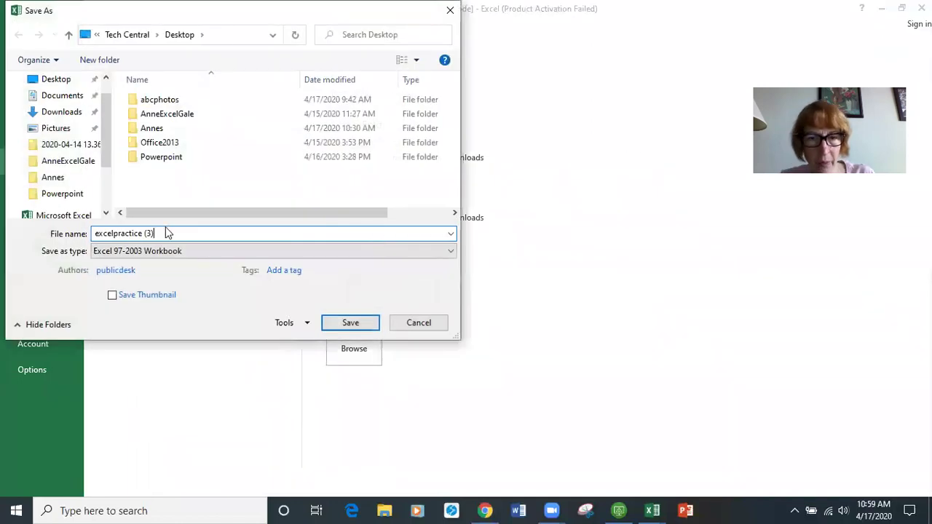
{"action": "key", "text": "BackSpace"}
{"action": "key", "text": "BackSpace"}
{"action": "key", "text": "BackSpace"}
{"action": "key", "text": "BackSpace"}
{"action": "type", "text": "tape"}
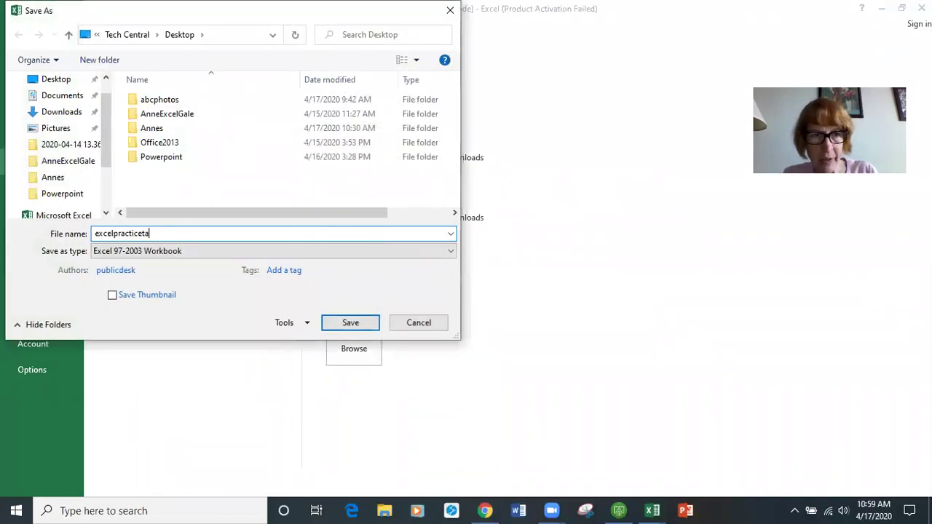
{"action": "left_click", "coordinate": [339, 322]}
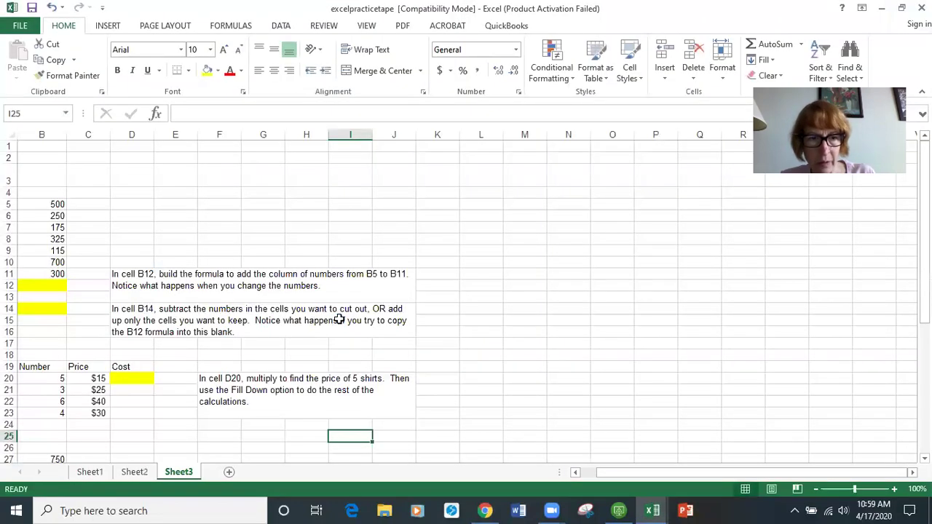
- On Sheet2, delete the blank columns on either side of the Month column
{"action": "left_click", "coordinate": [138, 474]}
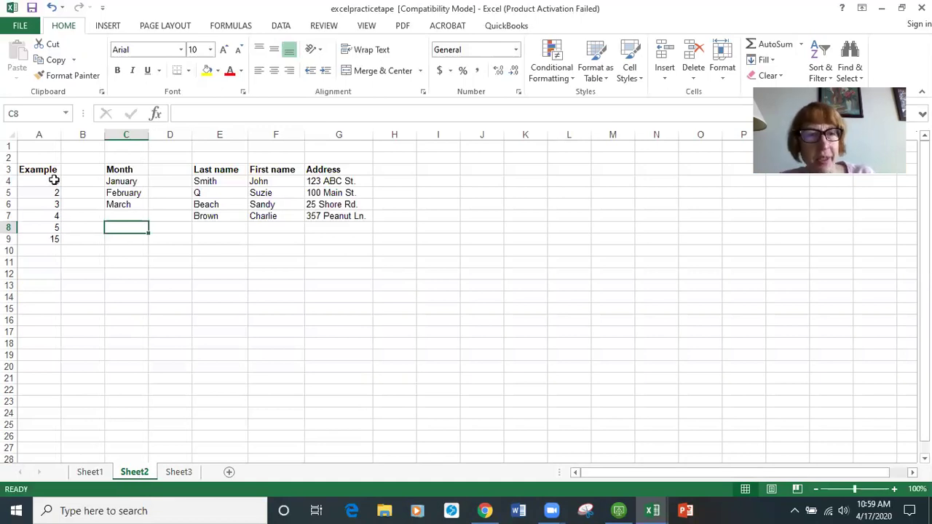
{"action": "left_click", "coordinate": [82, 134]}
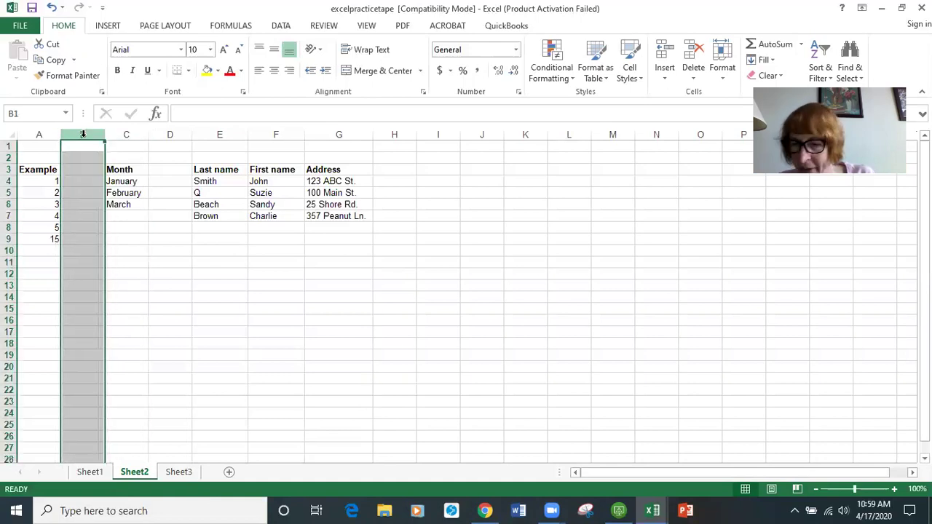
{"action": "left_click", "coordinate": [693, 64]}
{"action": "left_click", "coordinate": [126, 134]}
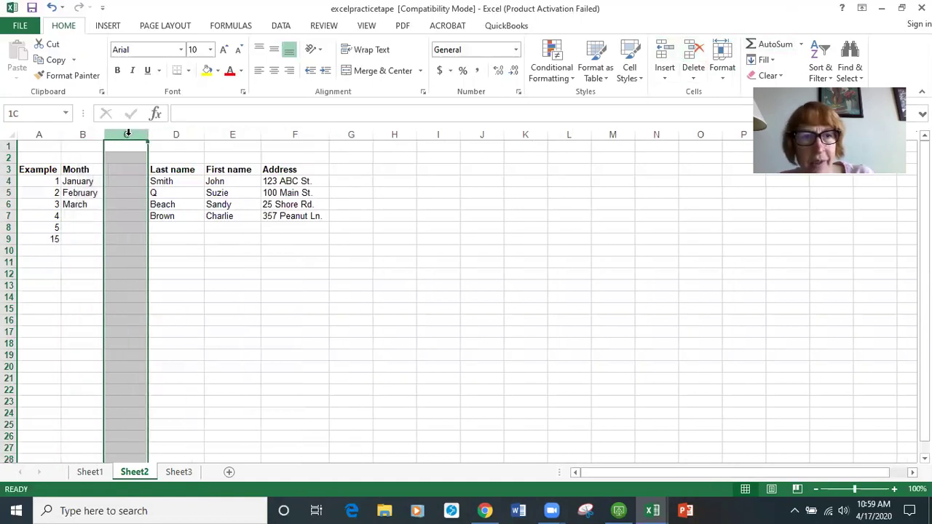
{"action": "left_click", "coordinate": [692, 64]}
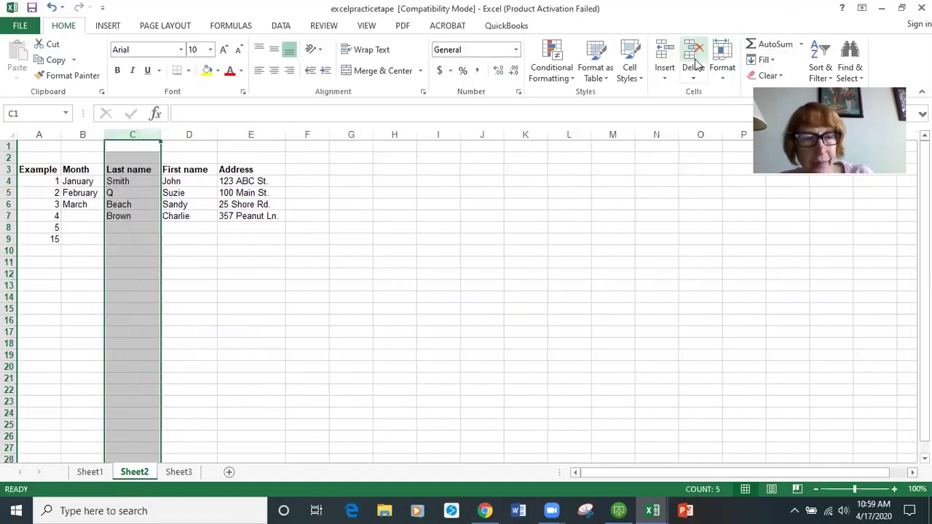
- AutoFill the months from March in B6 down through B9
{"action": "left_click", "coordinate": [73, 203]}
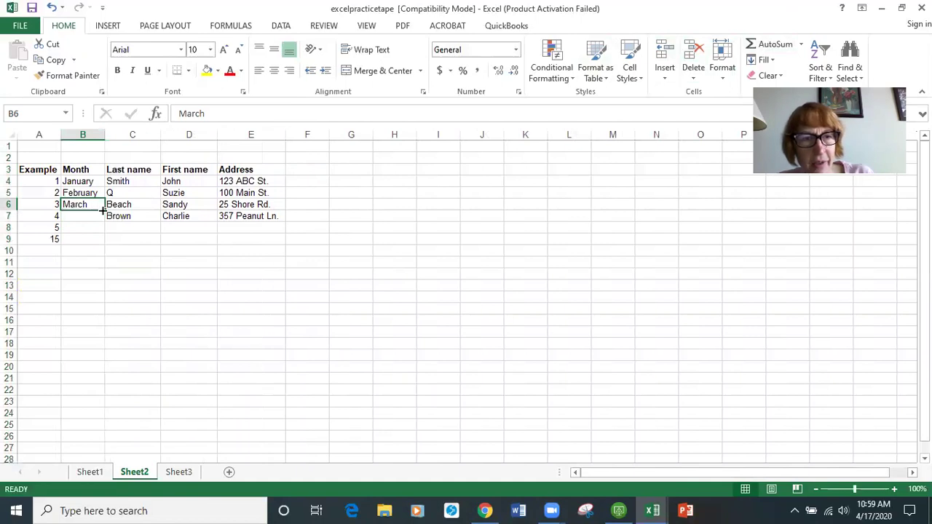
{"action": "left_click_drag", "start_coordinate": [103, 209], "coordinate": [104, 246]}
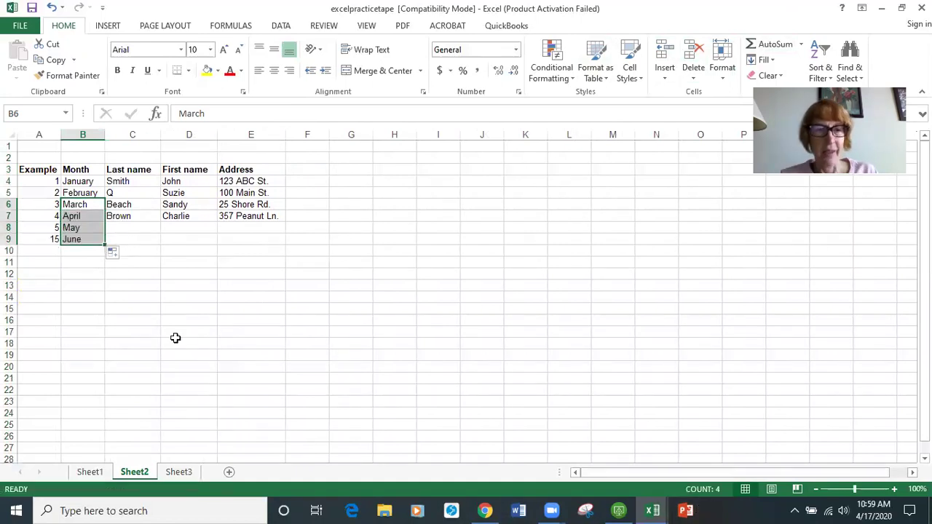
- Enter a new contact's last name, first name and street address in C8 through E8
{"action": "left_click", "coordinate": [122, 226]}
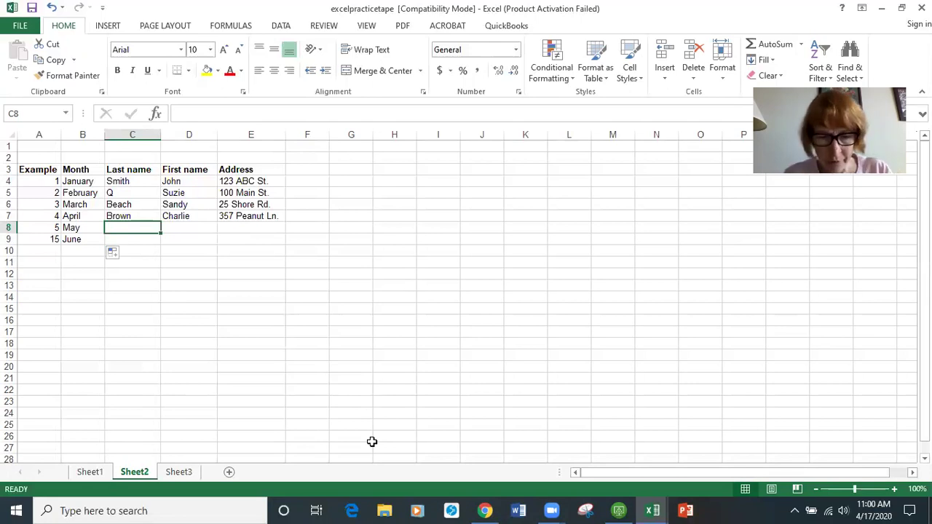
{"action": "type", "text": "Brown"}
{"action": "key", "text": "Tab"}
{"action": "type", "text": "Robert"}
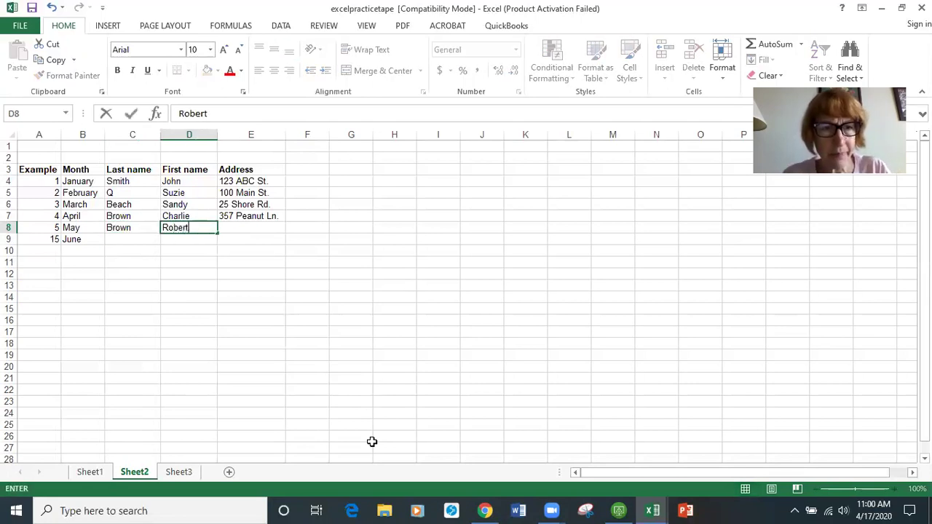
{"action": "key", "text": "Tab"}
{"action": "type", "text": "1500"}
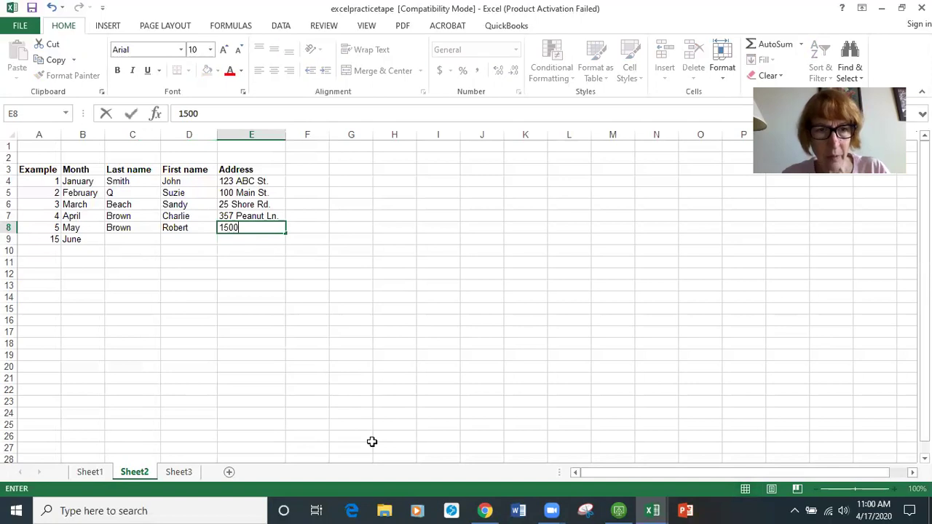
{"action": "type", "text": " Central Ave"}
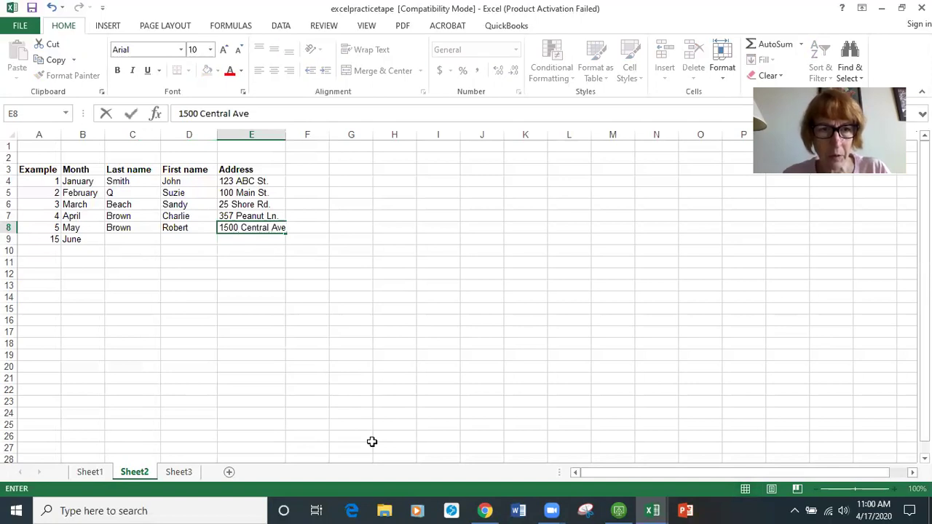
{"action": "key", "text": "Return"}
- Enter another contact's last name, first name and street address in C9 through E9
{"action": "type", "text": "Smith"}
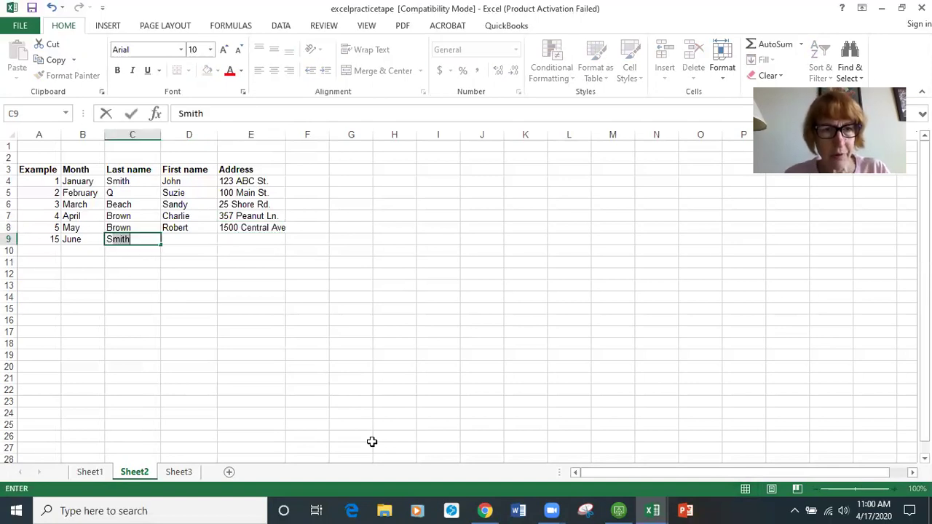
{"action": "key", "text": "Tab"}
{"action": "type", "text": "Andrea"}
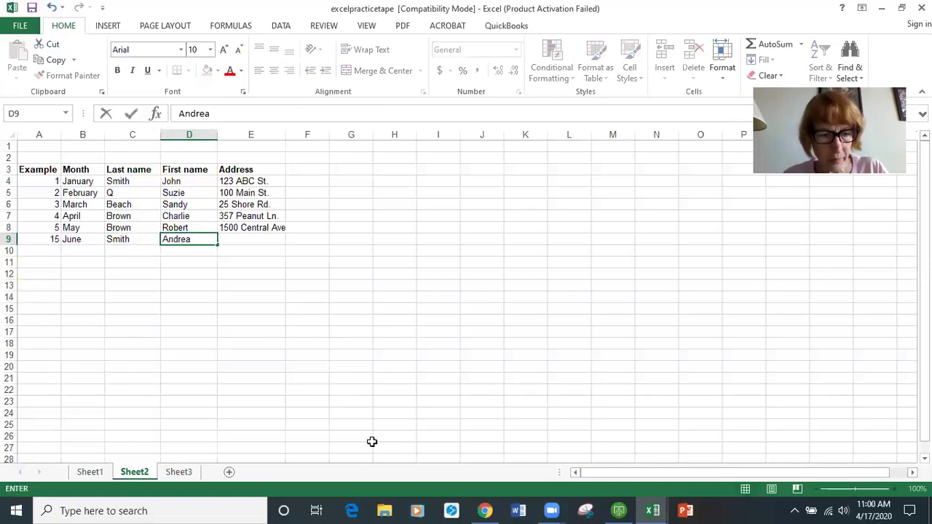
{"action": "key", "text": "Tab"}
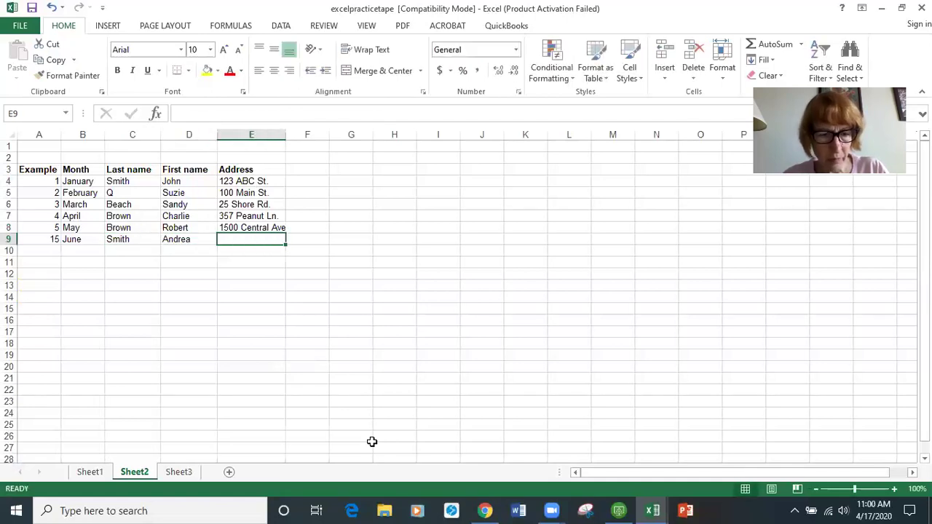
{"action": "type", "text": "1 Larkin Center"}
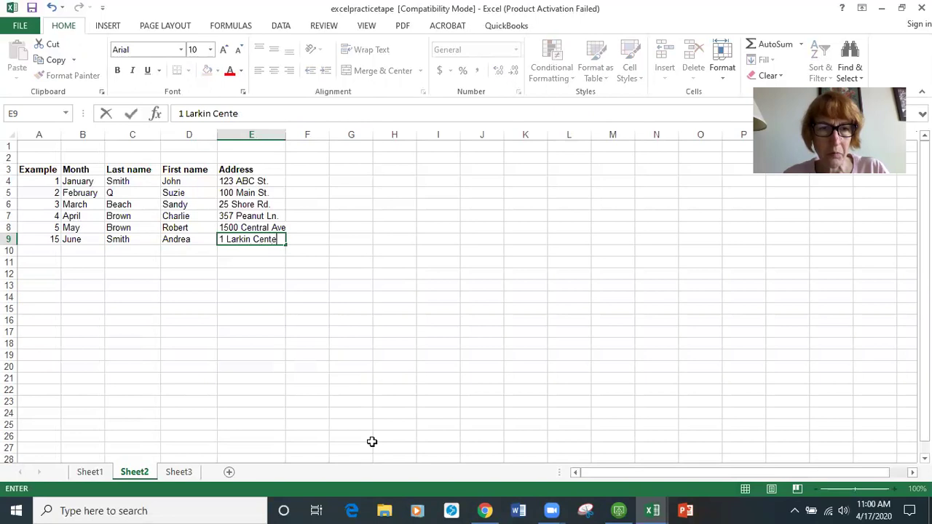
{"action": "key", "text": "Return"}
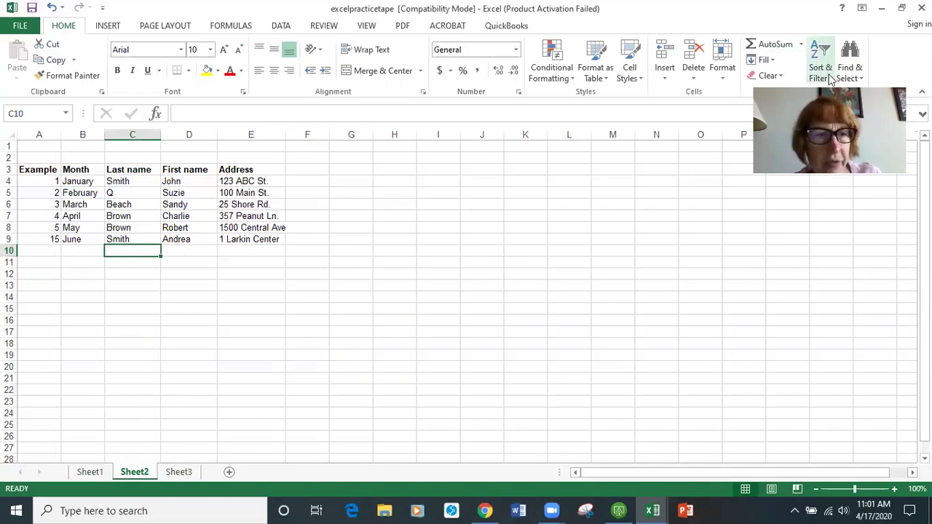
- Sort the contact rows A4:E9 by Last name with a second level by First name, both A to Z
{"action": "left_click_drag", "start_coordinate": [44, 181], "coordinate": [223, 229]}
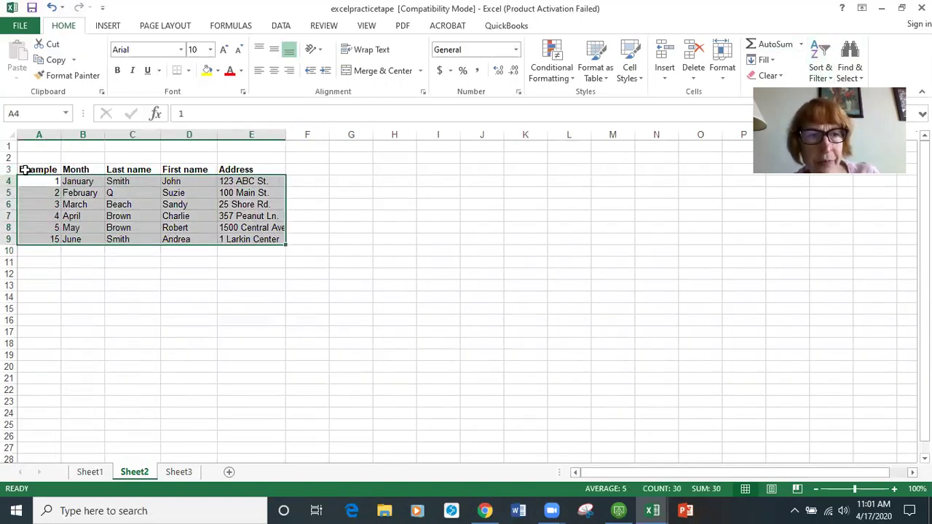
{"action": "left_click", "coordinate": [829, 80]}
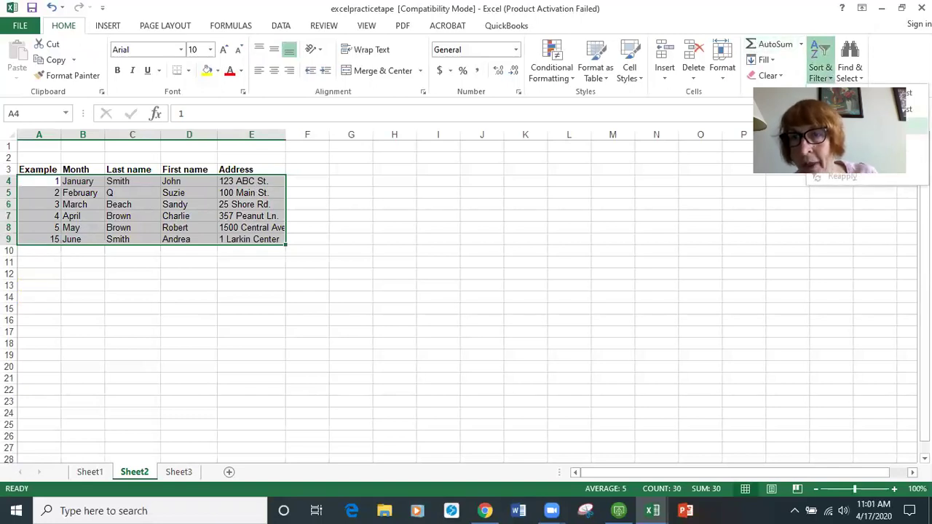
{"action": "left_click", "coordinate": [838, 125]}
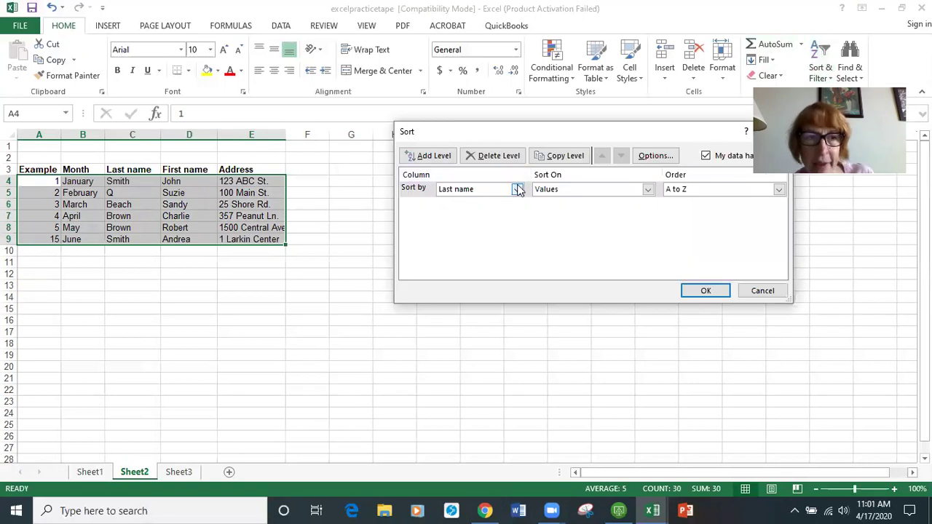
{"action": "left_click", "coordinate": [432, 155]}
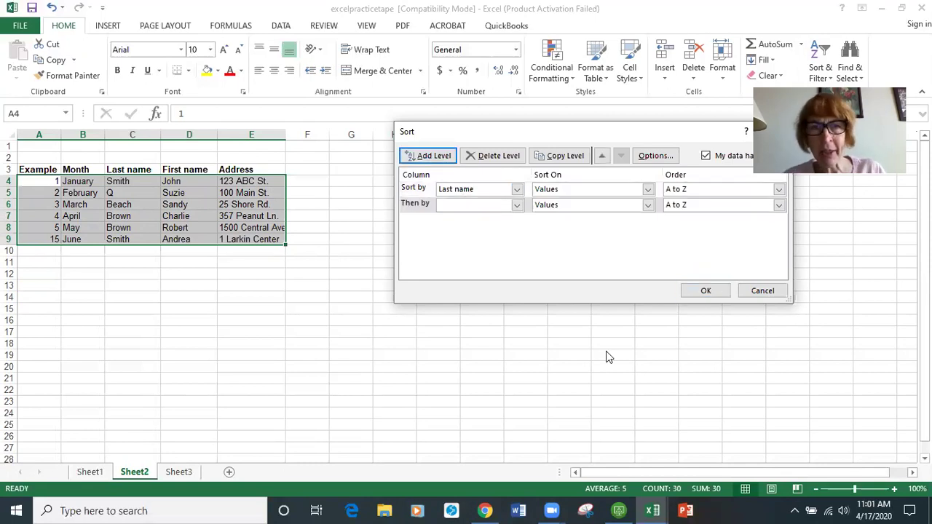
{"action": "left_click", "coordinate": [518, 205]}
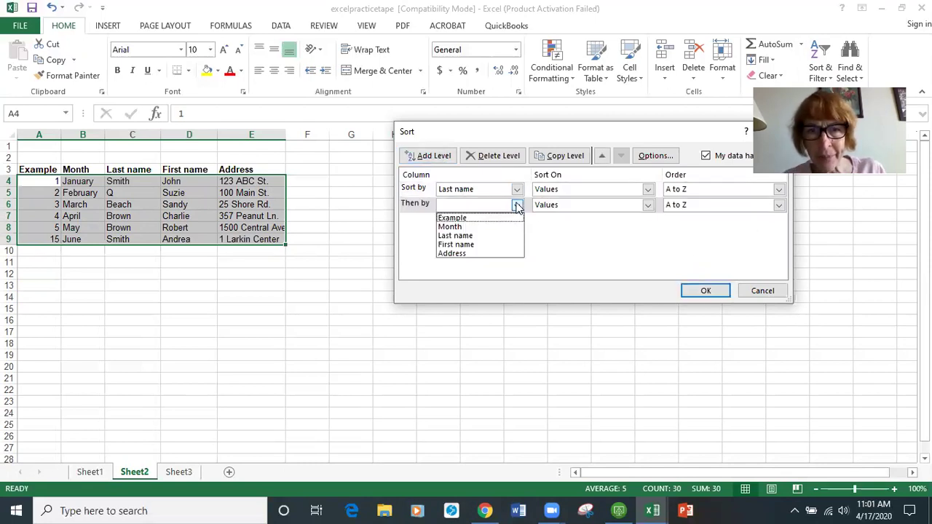
{"action": "left_click", "coordinate": [474, 245]}
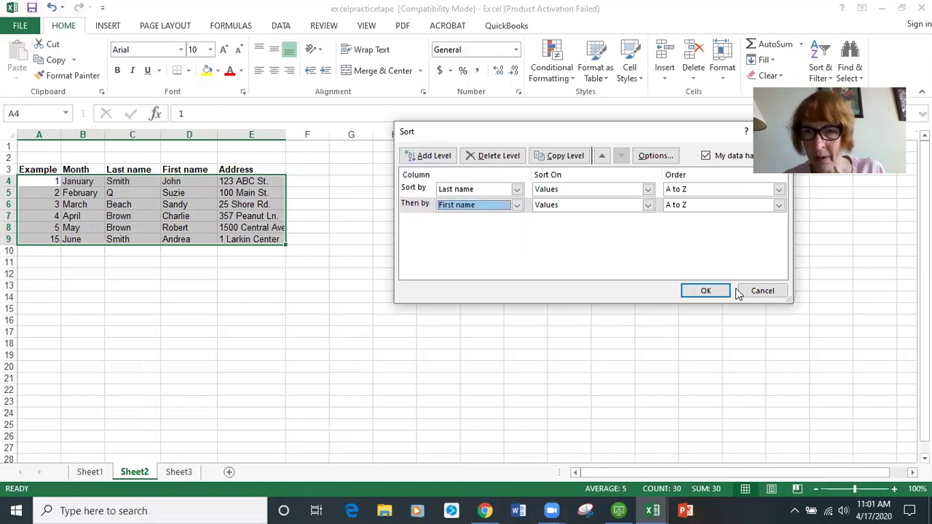
{"action": "left_click", "coordinate": [708, 291]}
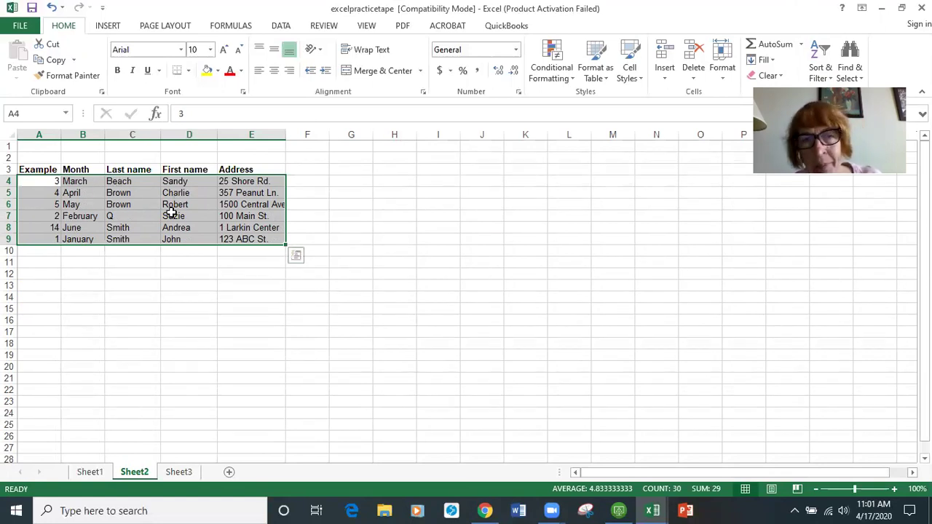
{"action": "left_click", "coordinate": [192, 292]}
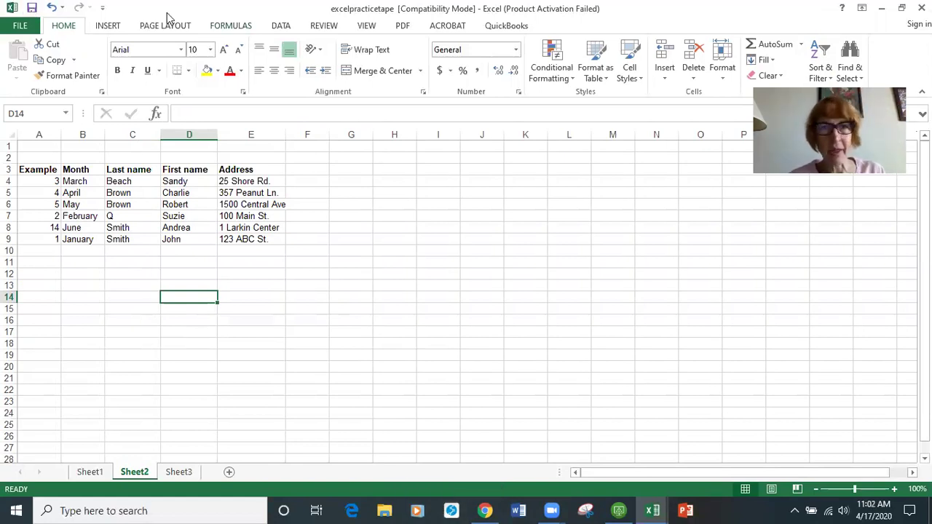
- Try to switch to the open Six_Month_BudgetTape workbook window
{"action": "left_click", "coordinate": [879, 9]}
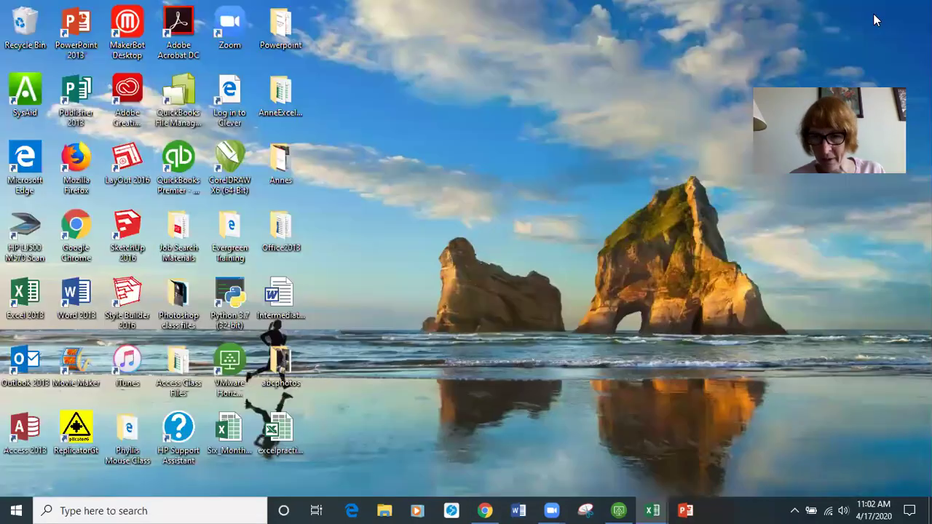
{"action": "mouse_move", "coordinate": [652, 510]}
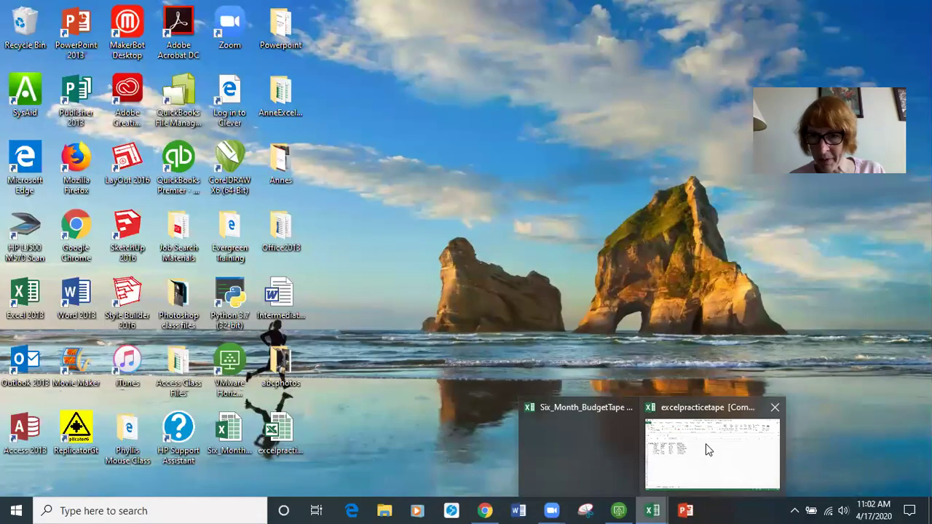
{"action": "mouse_move", "coordinate": [706, 449]}
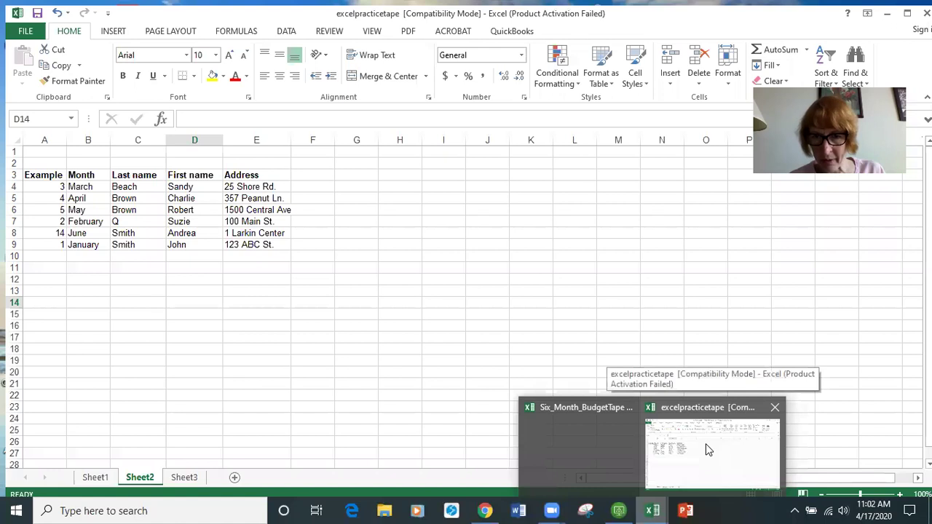
{"action": "left_click", "coordinate": [572, 443]}
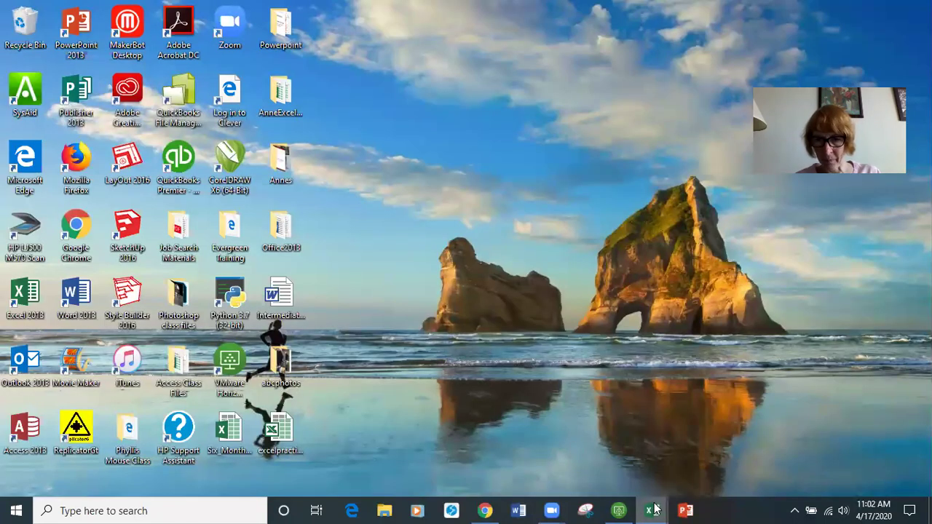
{"action": "mouse_move", "coordinate": [653, 510]}
{"action": "left_click", "coordinate": [572, 449]}
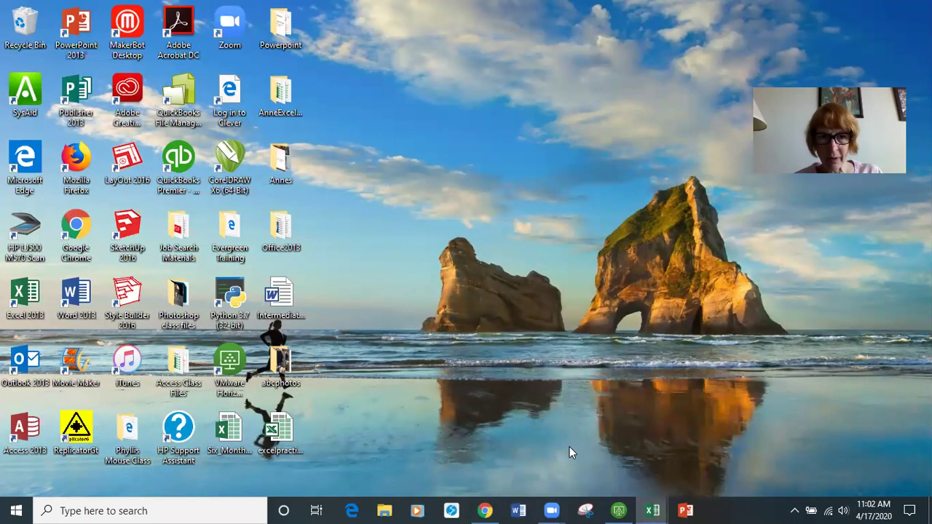
{"action": "mouse_move", "coordinate": [649, 508]}
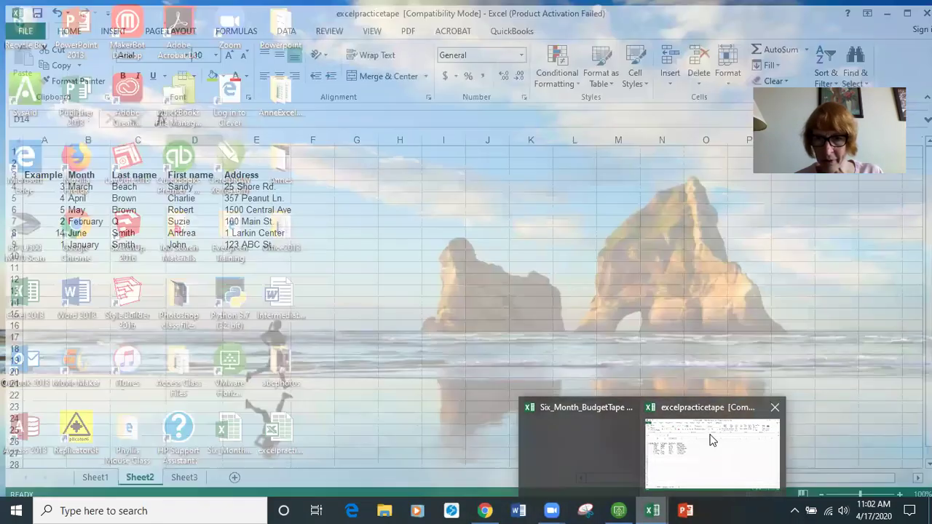
{"action": "left_click", "coordinate": [708, 440]}
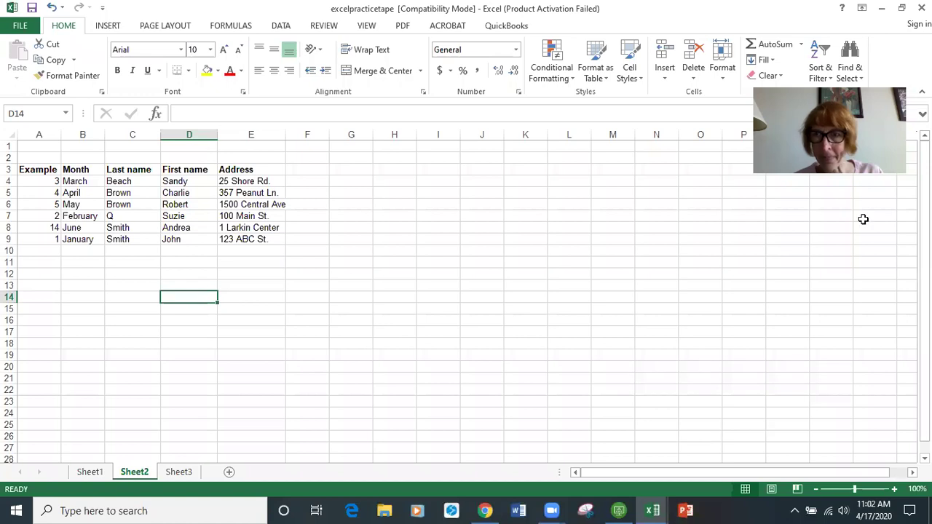
- Open the Six_Month_BudgetTape workbook from the desktop and show its Sheet1 budget table
{"action": "left_click", "coordinate": [882, 8]}
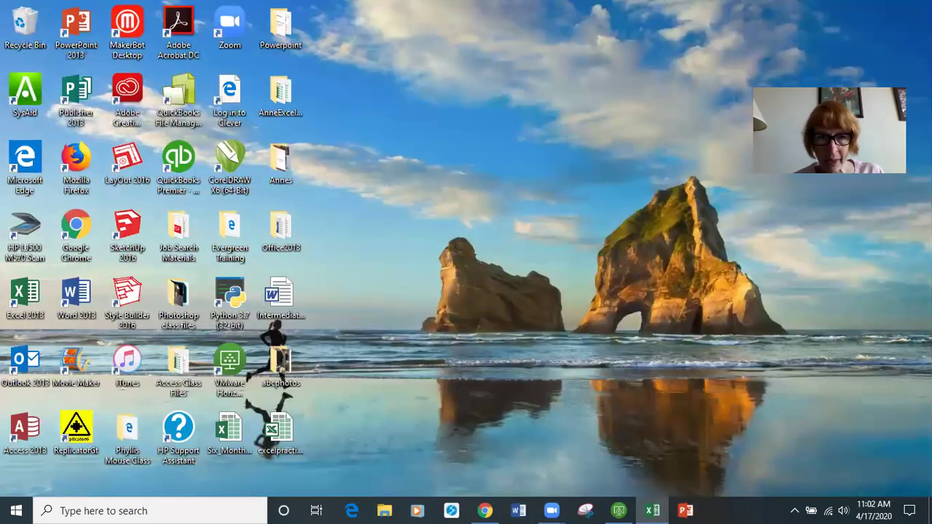
{"action": "double_click", "coordinate": [225, 431]}
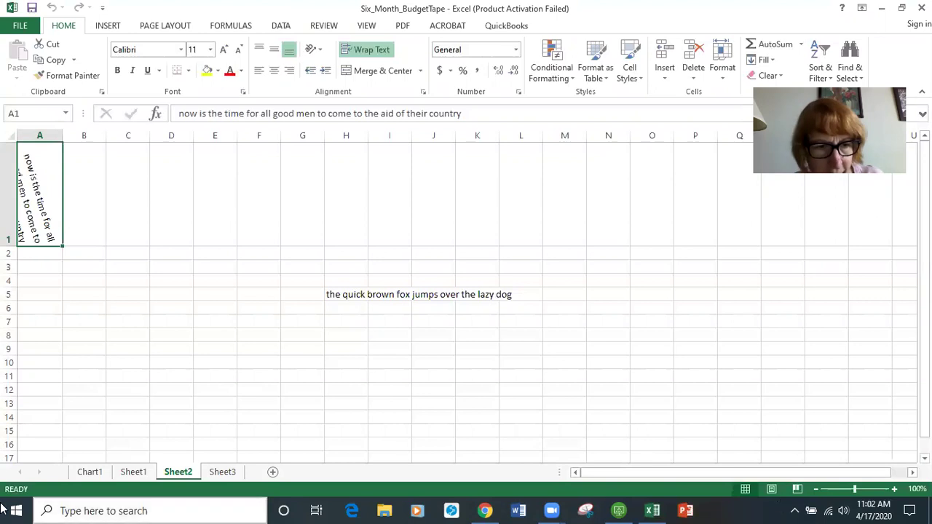
{"action": "left_click", "coordinate": [130, 473]}
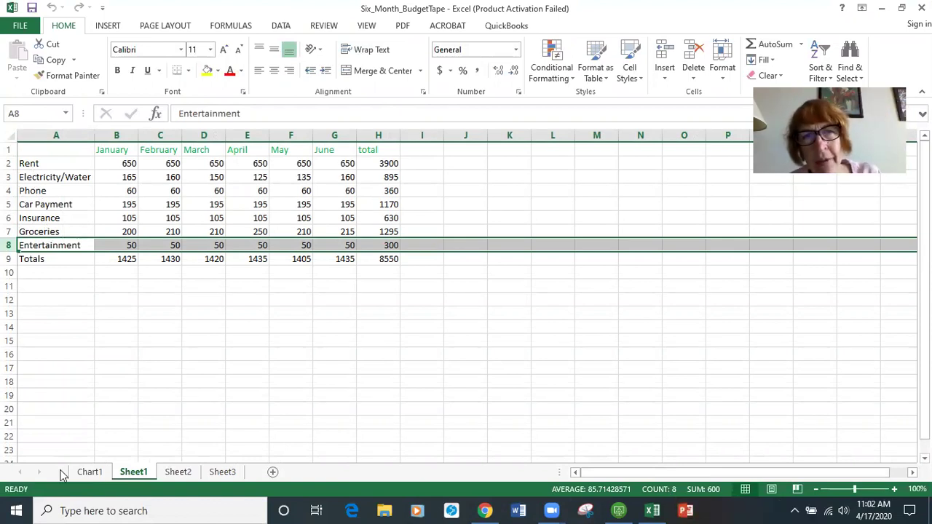
- Format the January total in B9 as accounting dollars with no decimal places
{"action": "left_click", "coordinate": [118, 259]}
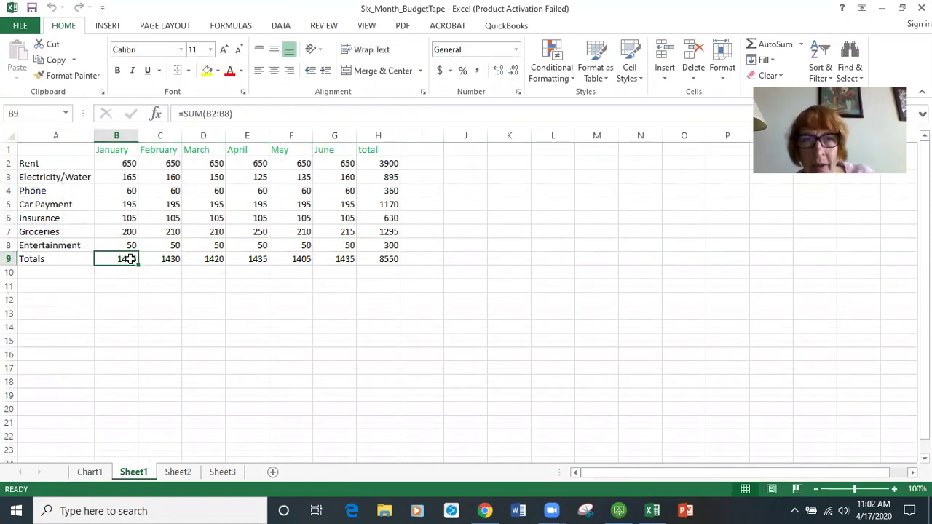
{"action": "left_click", "coordinate": [440, 70]}
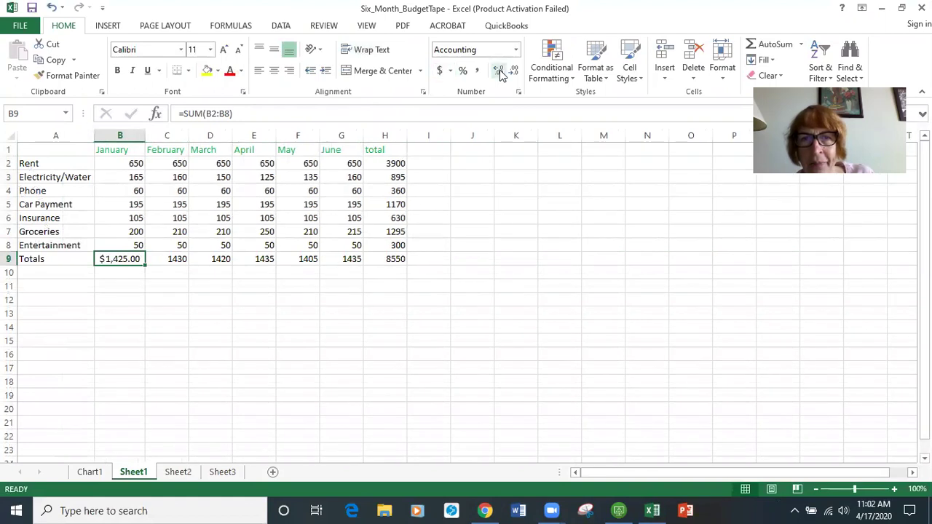
{"action": "left_click", "coordinate": [515, 71]}
{"action": "left_click", "coordinate": [514, 71]}
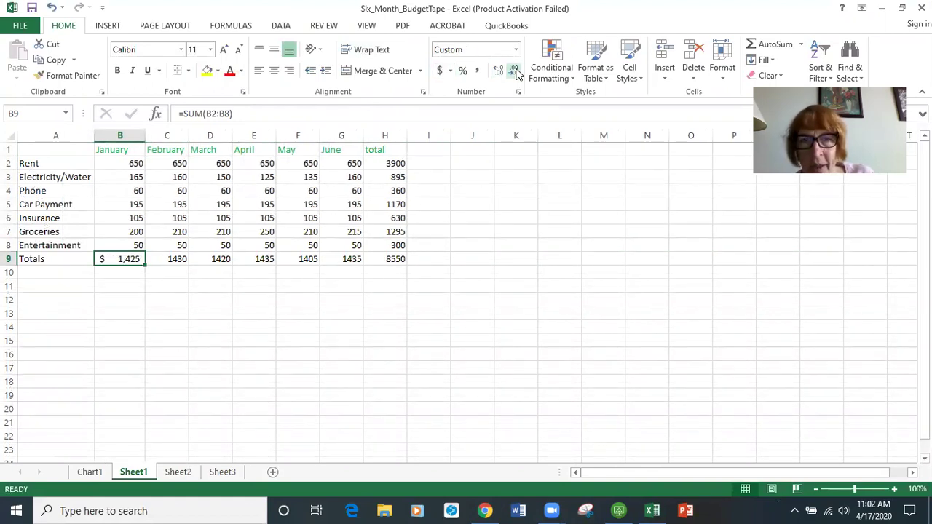
- Apply the English (United Kingdom) pound format to the January total, followed by the Euro (€ 123) format
{"action": "left_click", "coordinate": [451, 73]}
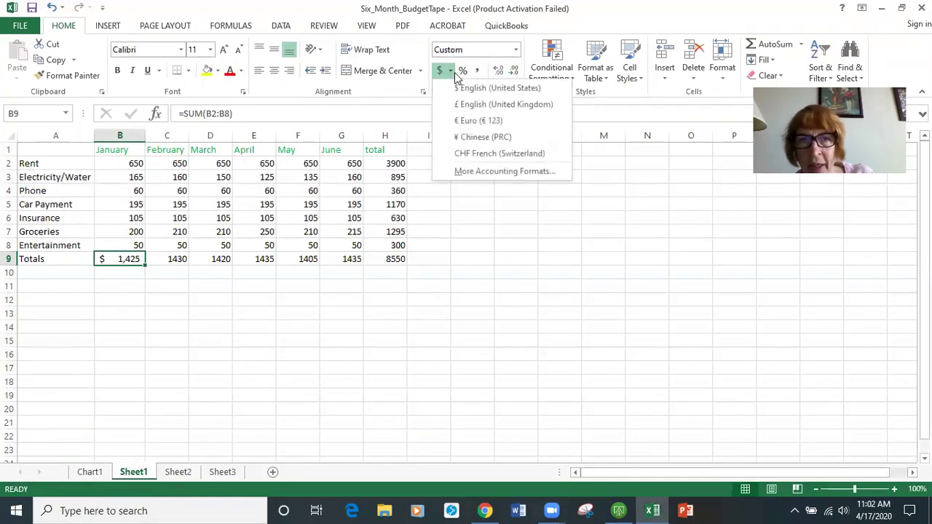
{"action": "left_click", "coordinate": [468, 107]}
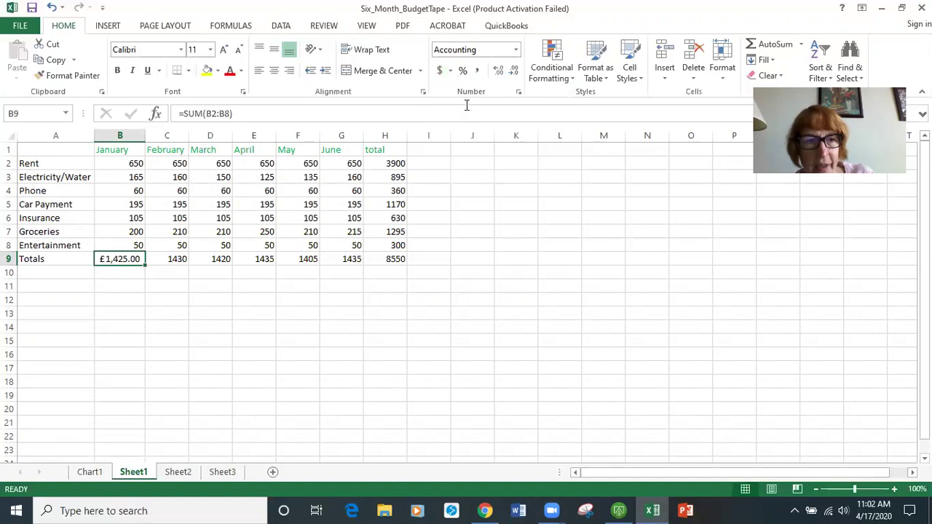
{"action": "left_click", "coordinate": [450, 71]}
{"action": "left_click", "coordinate": [468, 122]}
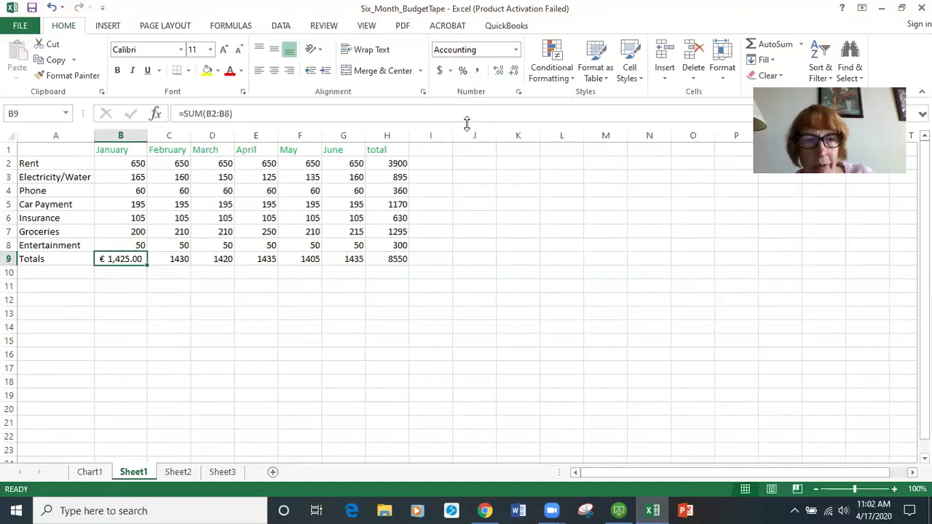
{"action": "left_click", "coordinate": [516, 49]}
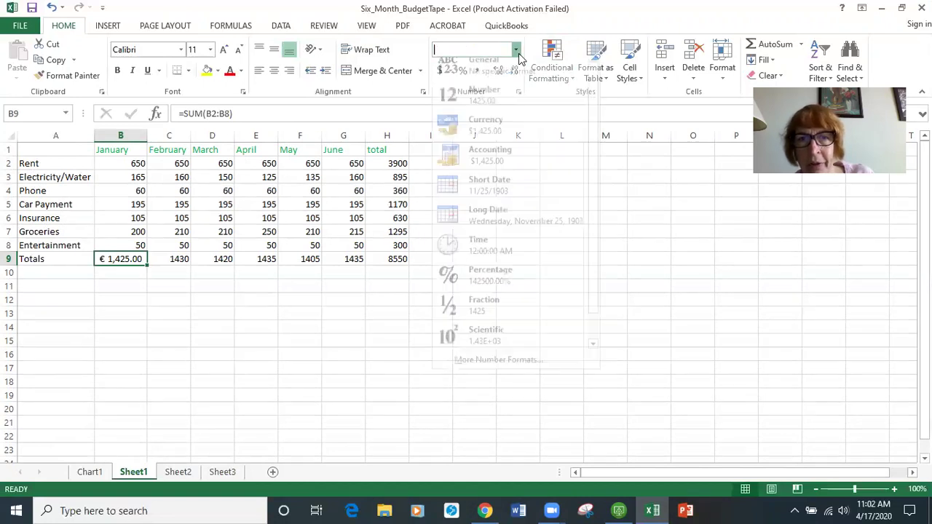
{"action": "scroll", "coordinate": [488, 341], "scroll_direction": "down", "scroll_amount": 1}
{"action": "scroll", "coordinate": [488, 345], "scroll_direction": "up", "scroll_amount": 1}
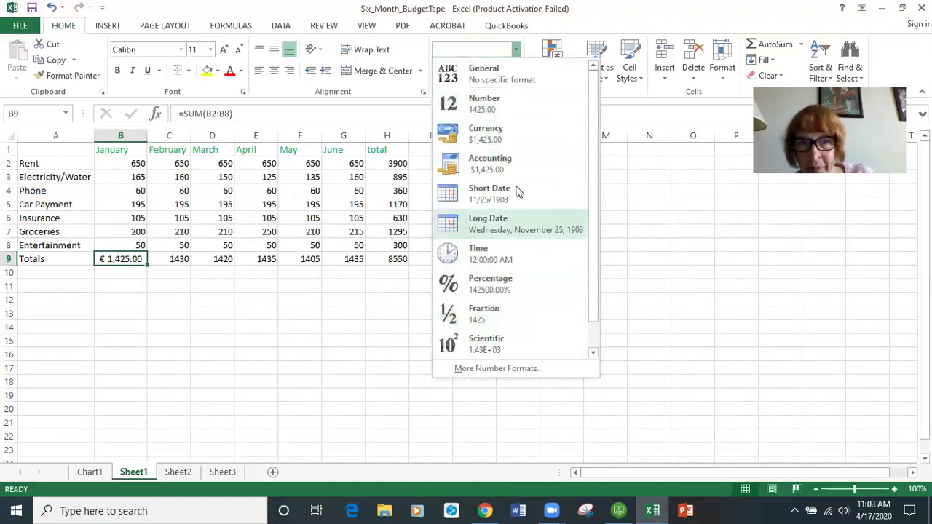
{"action": "key", "text": "Escape"}
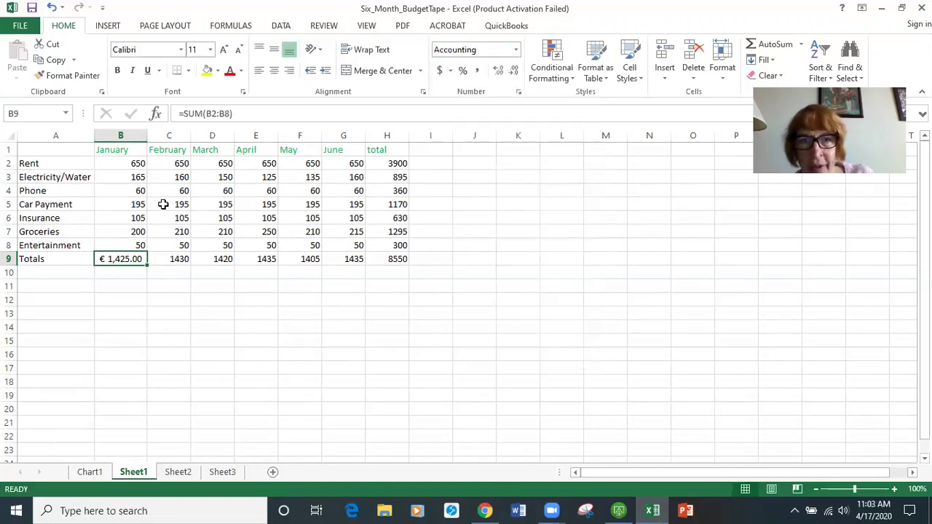
- Undo all the number format changes made to the January total in B9
{"action": "left_click", "coordinate": [51, 8]}
{"action": "left_click", "coordinate": [51, 7]}
{"action": "left_click", "coordinate": [51, 8]}
{"action": "left_click", "coordinate": [51, 7]}
{"action": "left_click", "coordinate": [51, 8]}
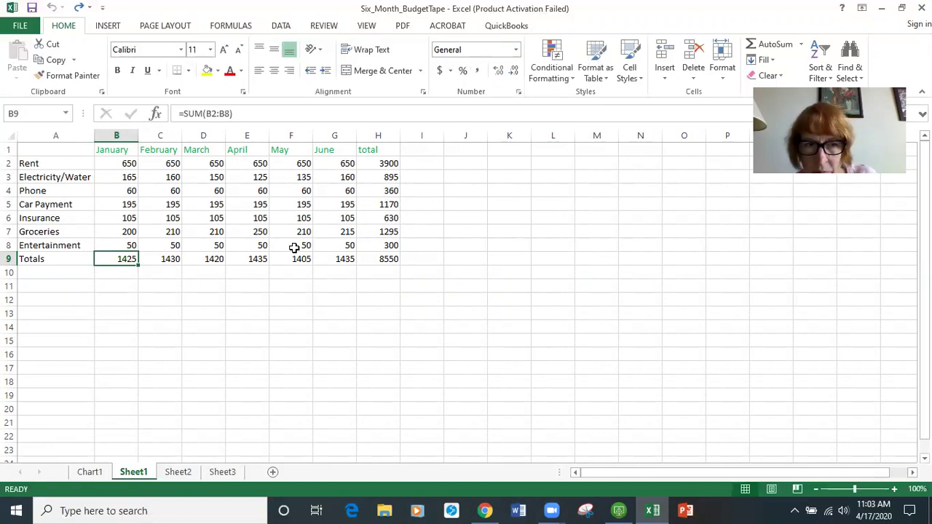
- Delete the Totals row, row 9, from the budget table
{"action": "left_click", "coordinate": [7, 260]}
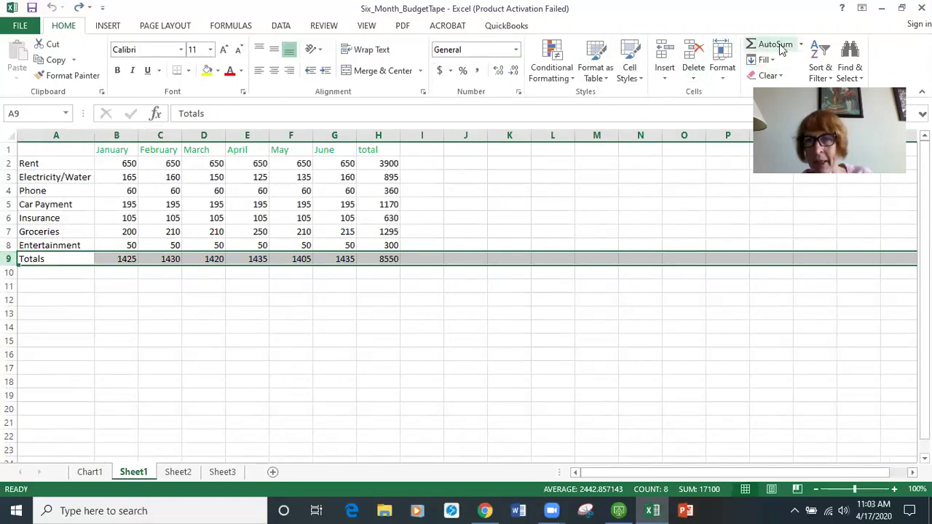
{"action": "left_click", "coordinate": [695, 55]}
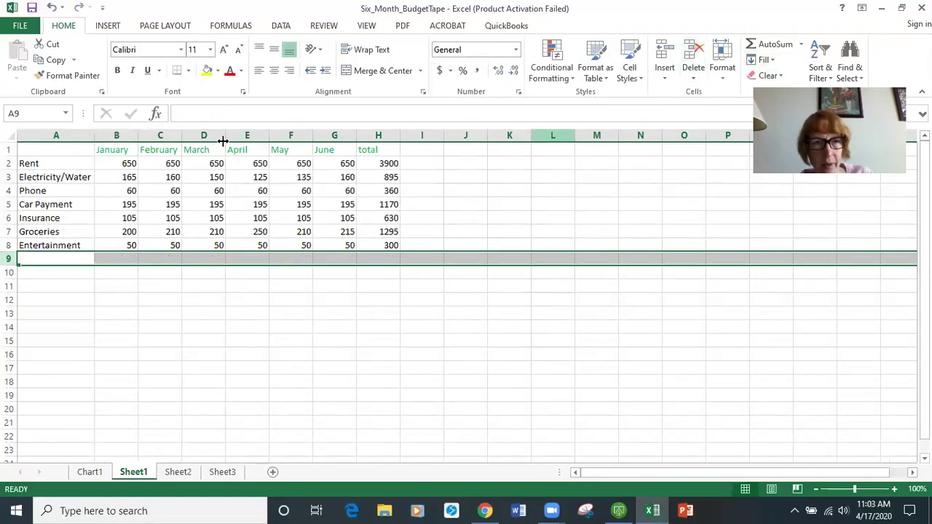
- Delete the total column, column H, from the budget table
{"action": "left_click", "coordinate": [374, 135]}
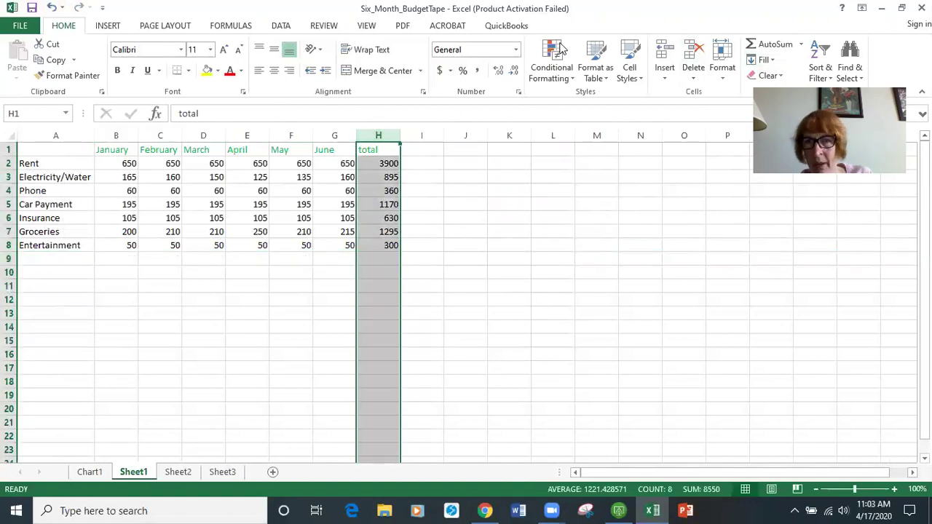
{"action": "left_click", "coordinate": [691, 62]}
{"action": "left_click", "coordinate": [520, 303]}
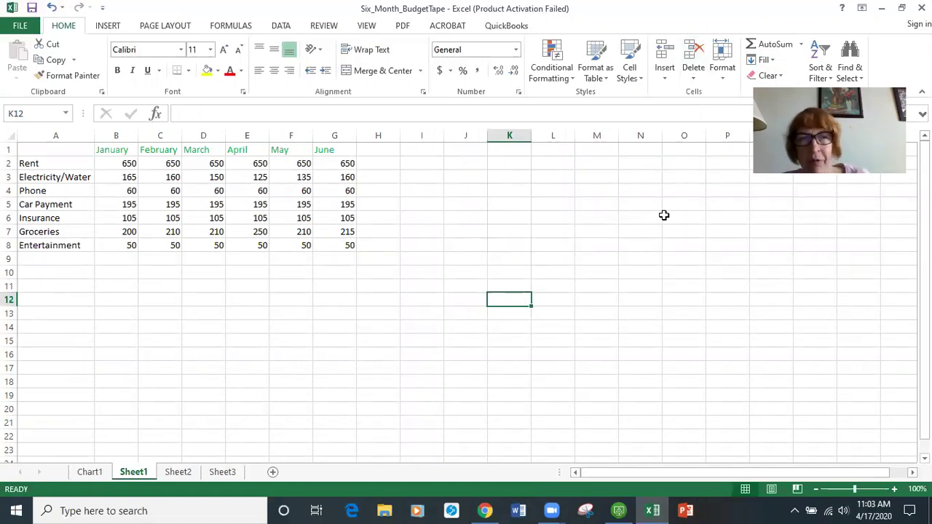
- Extend the month headings in row 1 from June through December and autofit the September, November and December columns
{"action": "left_click", "coordinate": [335, 149]}
{"action": "left_click_drag", "start_coordinate": [358, 156], "coordinate": [613, 158]}
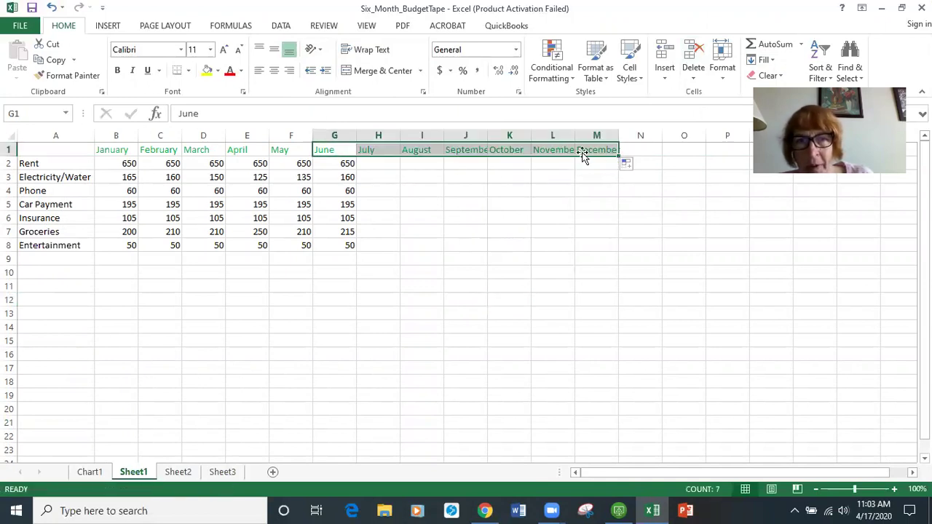
{"action": "double_click", "coordinate": [488, 136]}
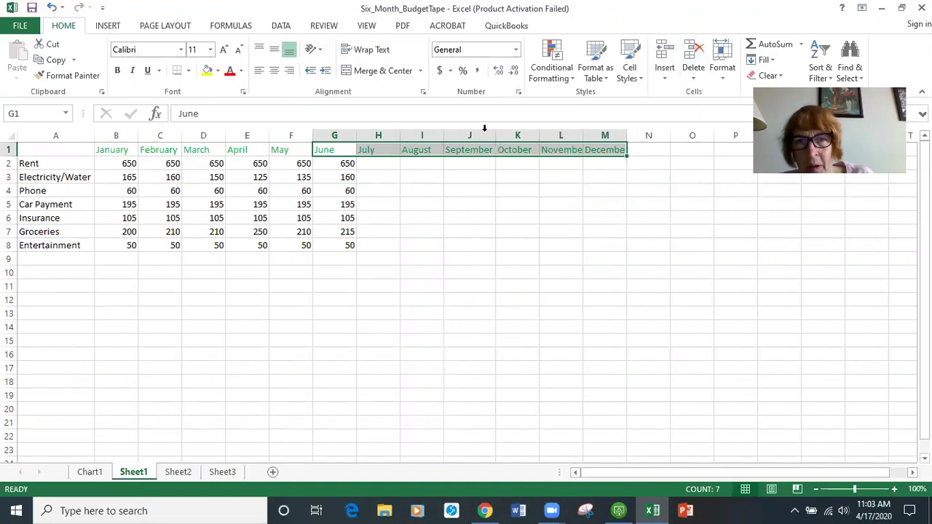
{"action": "double_click", "coordinate": [583, 135]}
{"action": "double_click", "coordinate": [630, 136]}
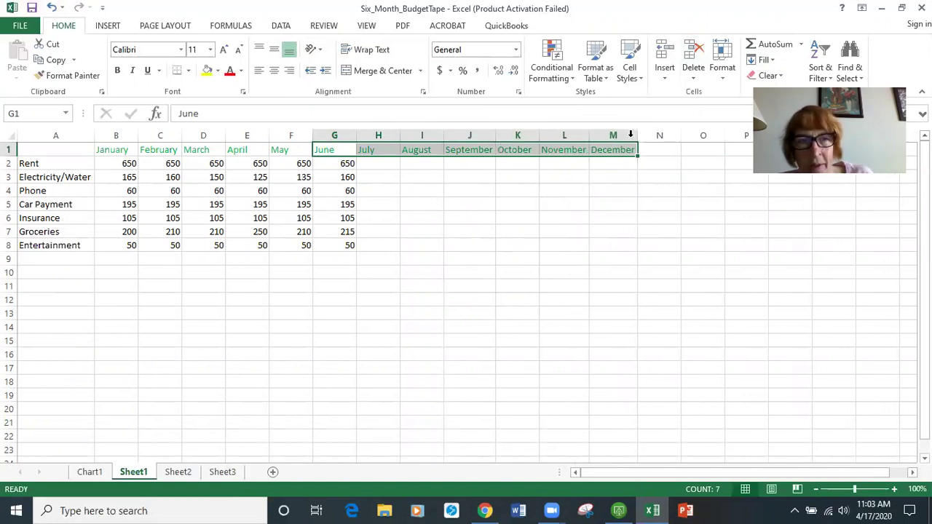
- Copy the January to June amounts in B2:G8 and paste them under July to December, starting at H2
{"action": "left_click_drag", "start_coordinate": [124, 163], "coordinate": [329, 245]}
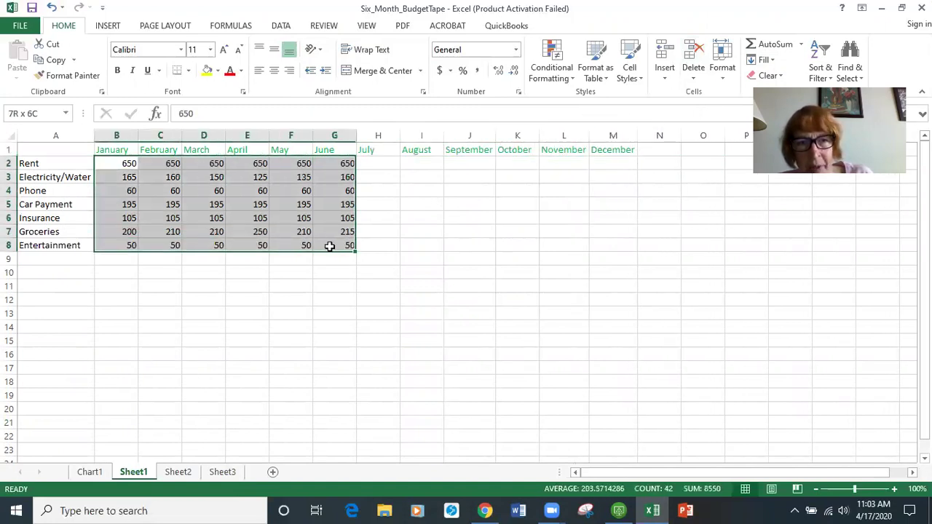
{"action": "right_click", "coordinate": [260, 220]}
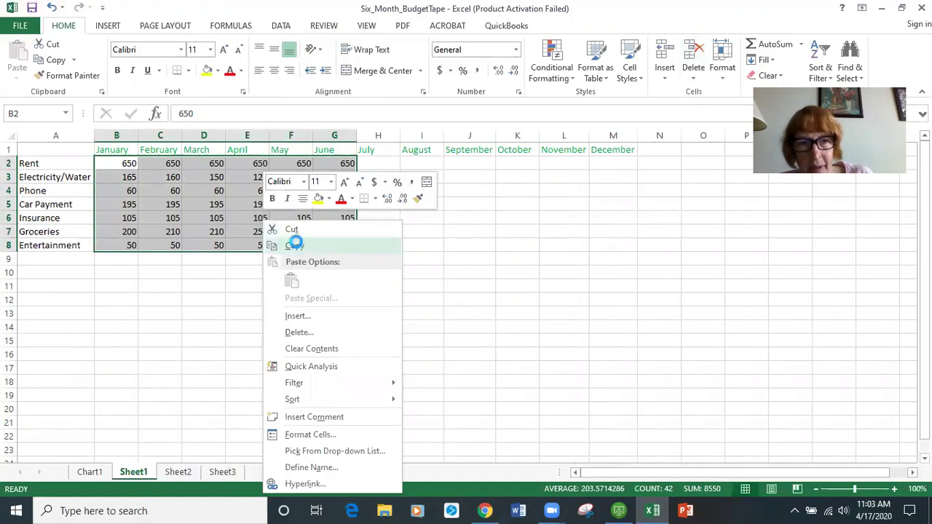
{"action": "left_click", "coordinate": [292, 246]}
{"action": "right_click", "coordinate": [376, 164]}
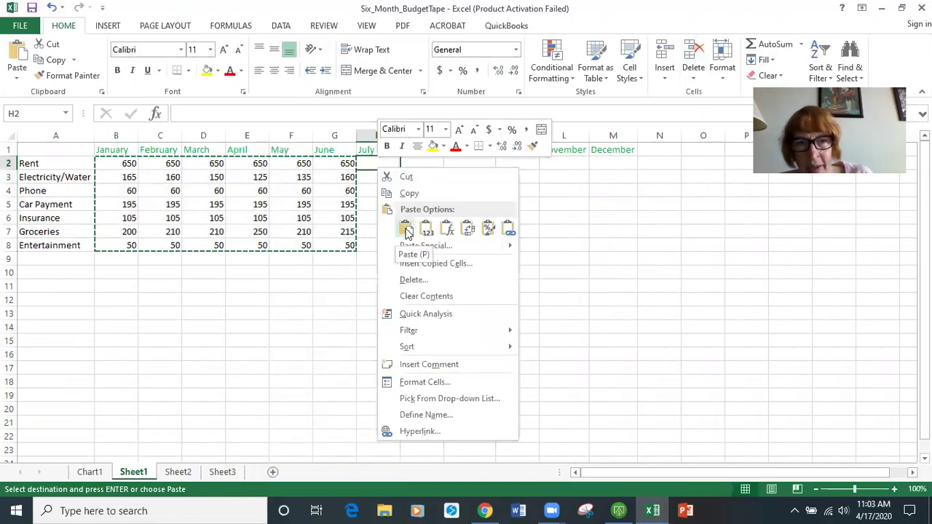
{"action": "left_click", "coordinate": [405, 229]}
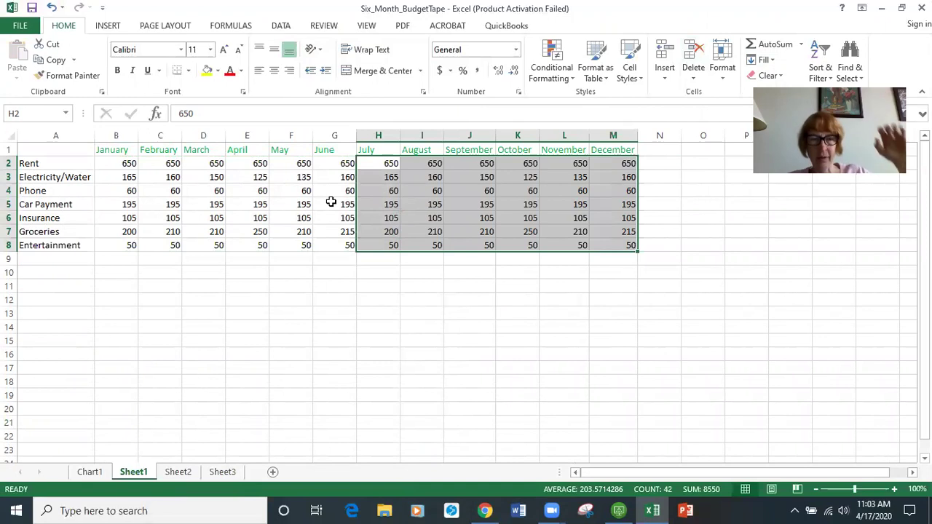
{"action": "left_click", "coordinate": [194, 367]}
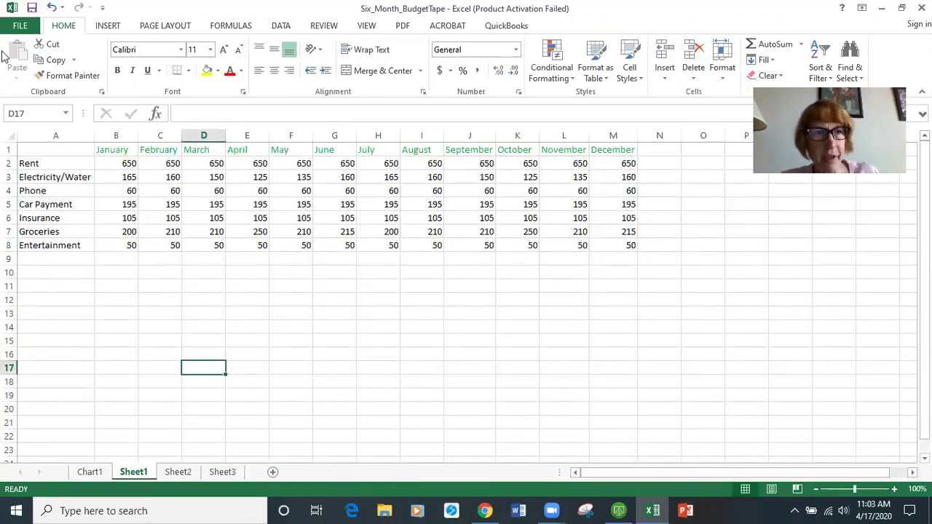
- Preview the printout of the budget sheet and examine where the page breaks fall in the worksheet
{"action": "left_click", "coordinate": [20, 24]}
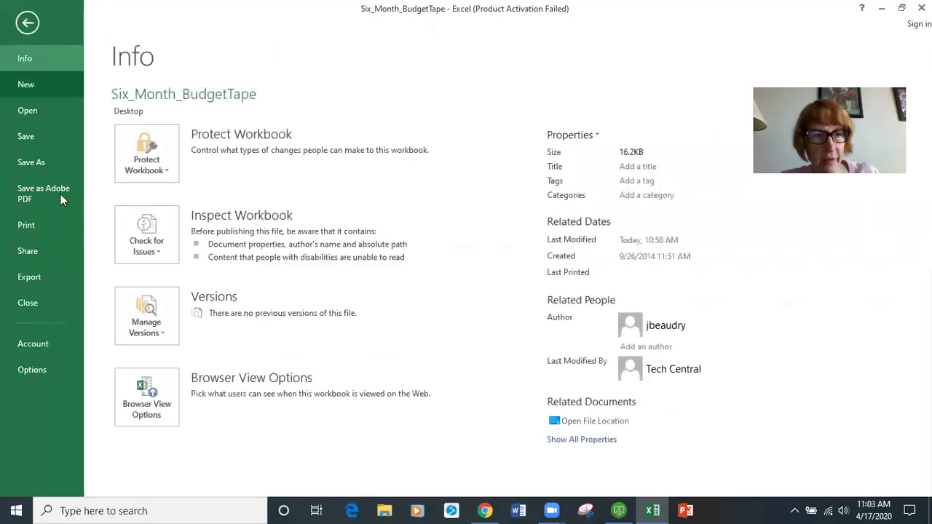
{"action": "left_click", "coordinate": [22, 226]}
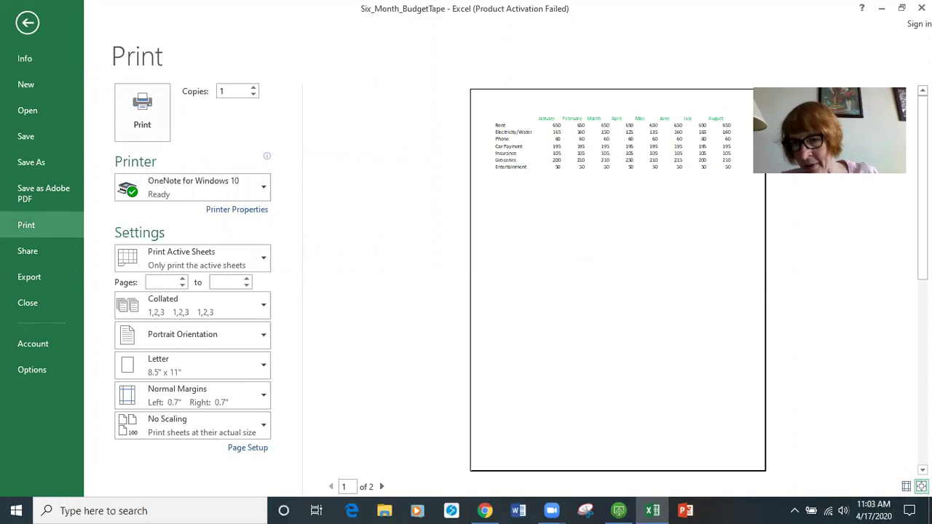
{"action": "left_click", "coordinate": [921, 486]}
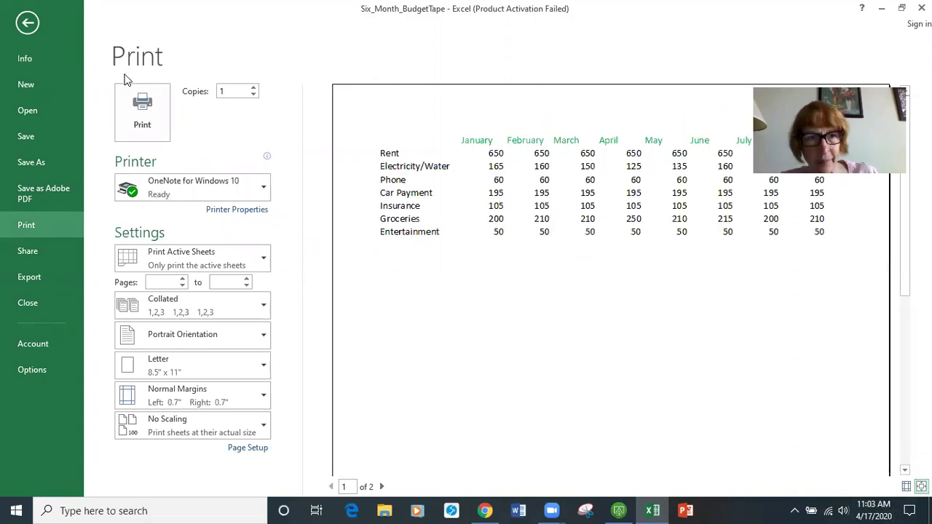
{"action": "left_click", "coordinate": [29, 25]}
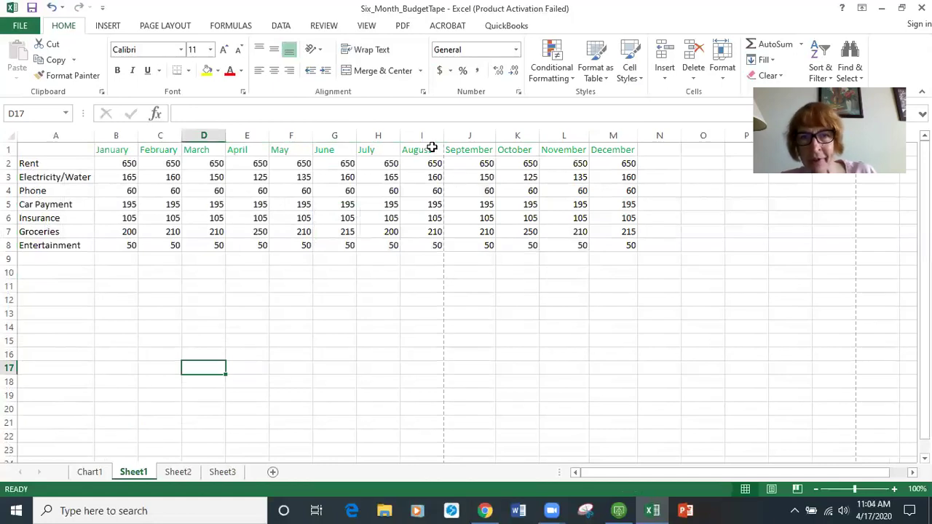
{"action": "scroll", "coordinate": [445, 452], "scroll_direction": "down", "scroll_amount": 3}
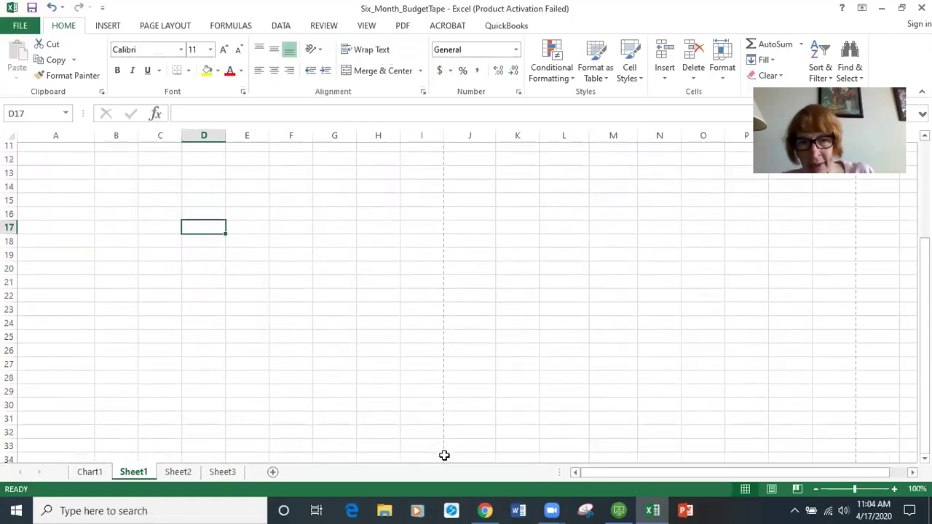
{"action": "scroll", "coordinate": [445, 456], "scroll_direction": "up", "scroll_amount": 3}
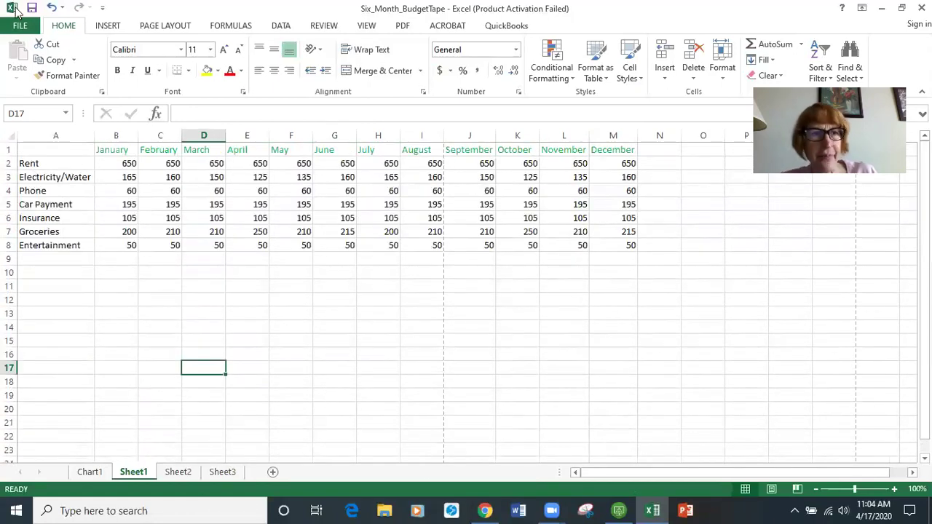
- Set the print orientation to Landscape and check how many months fit across the page in the preview
{"action": "left_click", "coordinate": [21, 24]}
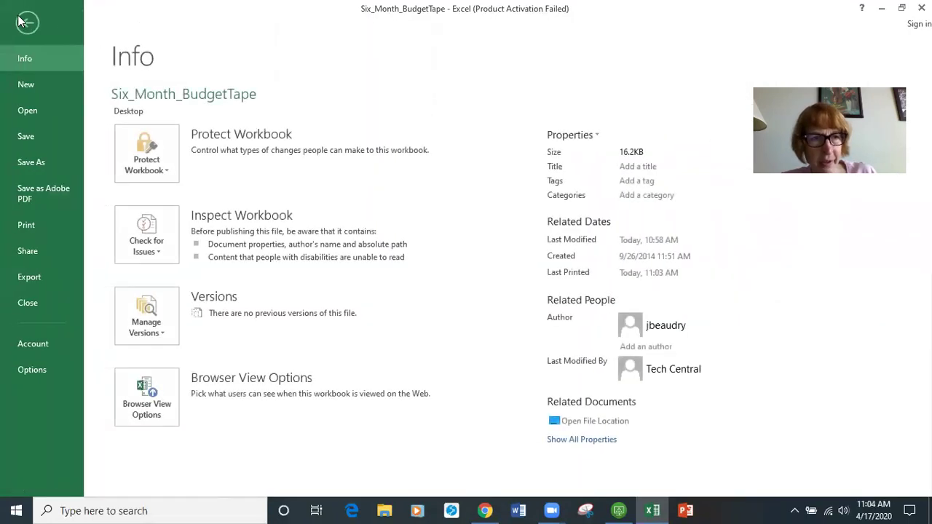
{"action": "left_click", "coordinate": [31, 224]}
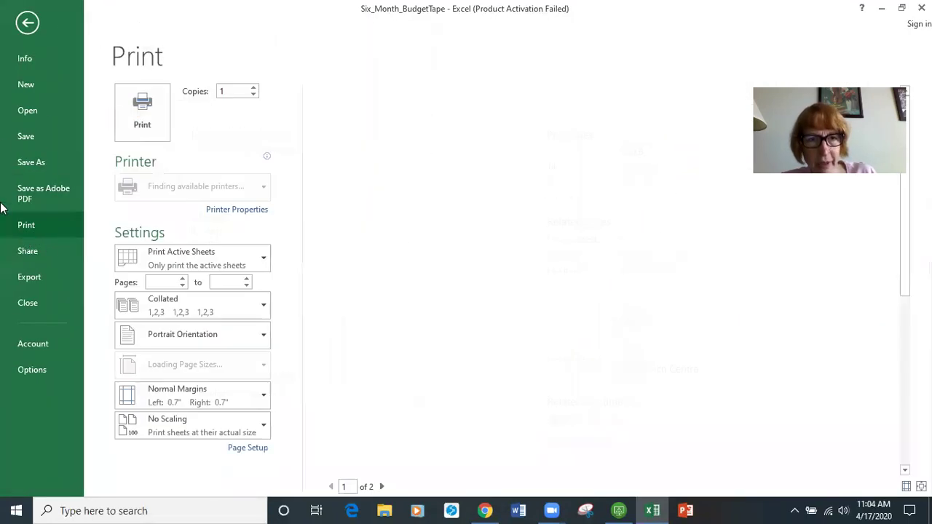
{"action": "left_click", "coordinate": [265, 336]}
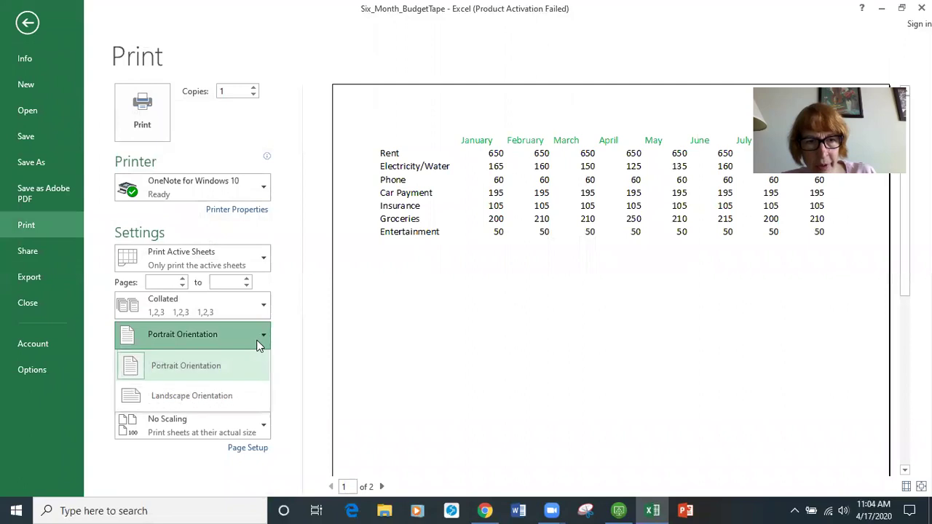
{"action": "left_click", "coordinate": [183, 395]}
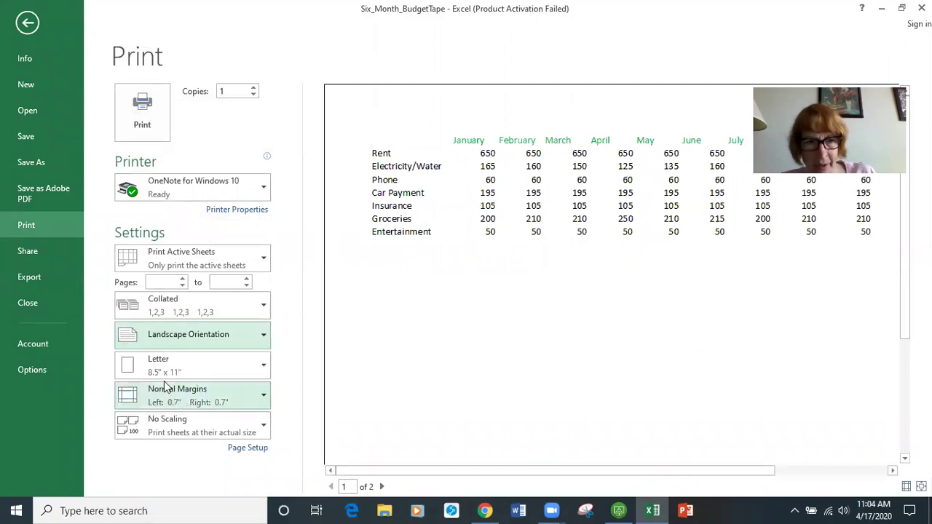
{"action": "left_click_drag", "start_coordinate": [654, 476], "coordinate": [809, 471]}
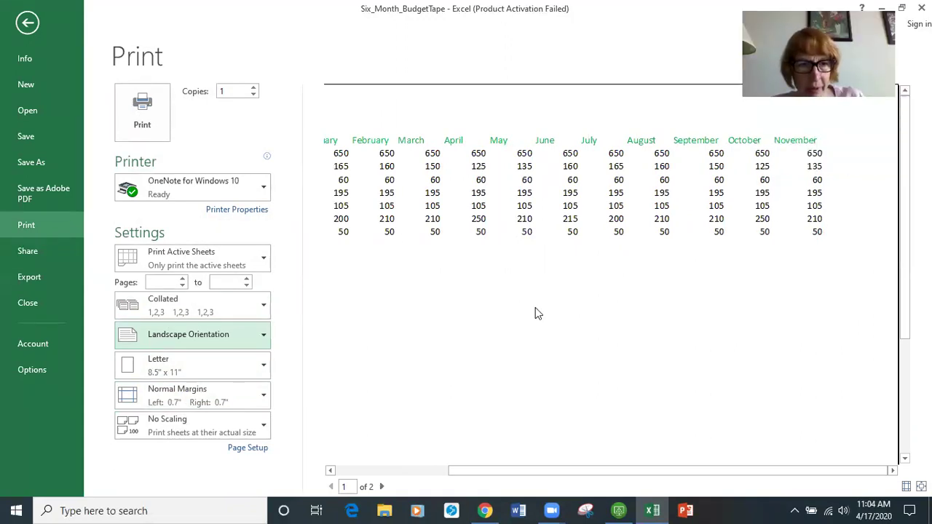
- Set the print scaling to Fit Sheet on One Page, check the preview and return to the worksheet
{"action": "left_click", "coordinate": [263, 397]}
{"action": "left_click", "coordinate": [263, 398]}
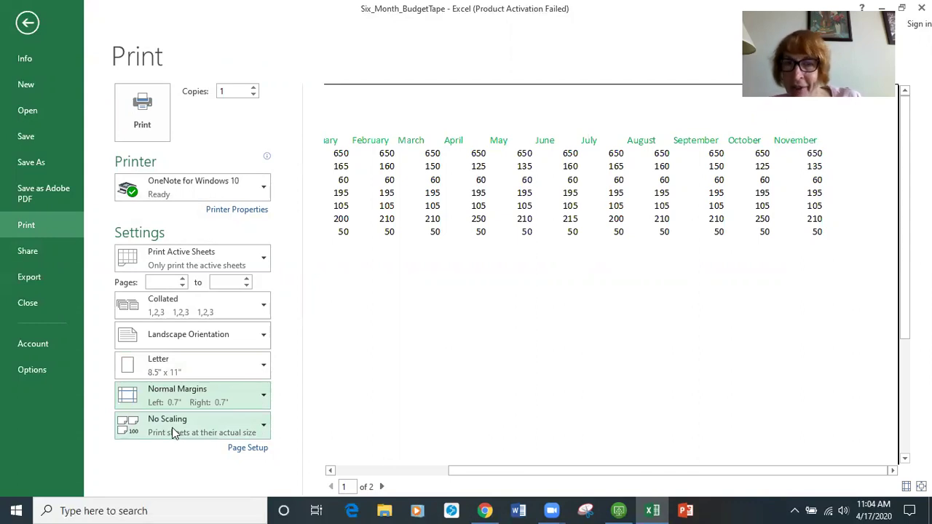
{"action": "left_click", "coordinate": [263, 426]}
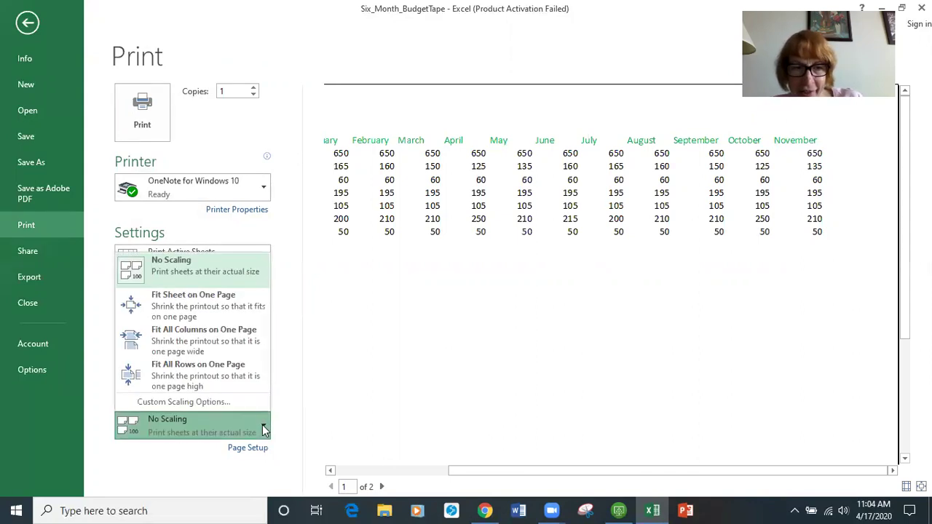
{"action": "left_click", "coordinate": [190, 306]}
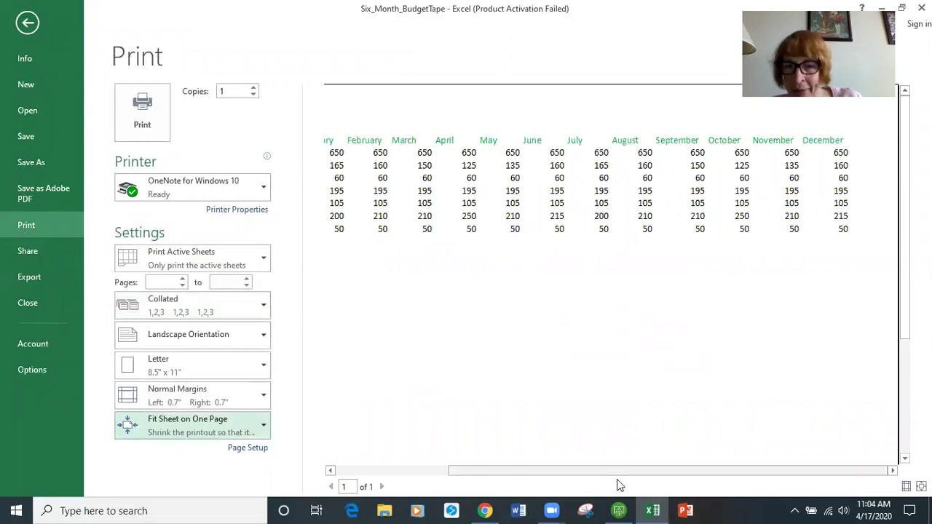
{"action": "left_click_drag", "start_coordinate": [544, 470], "coordinate": [409, 477]}
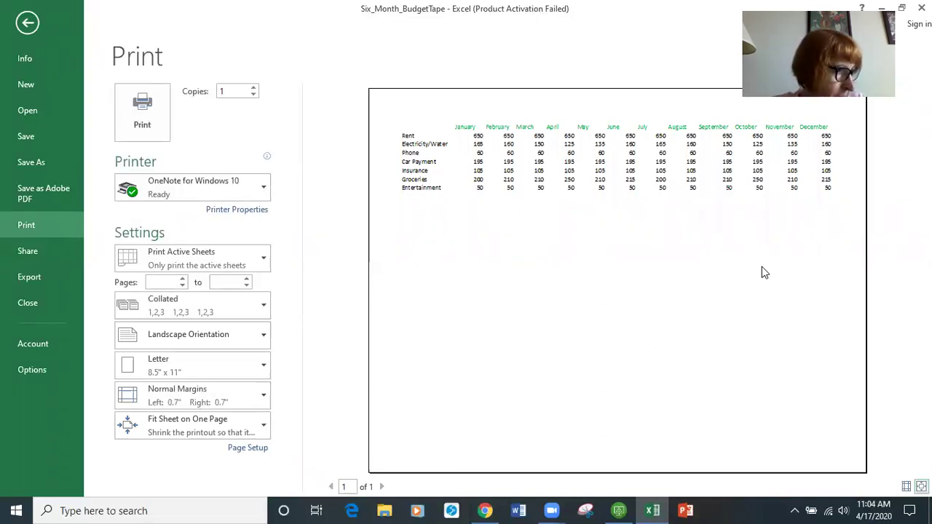
{"action": "left_click", "coordinate": [27, 23]}
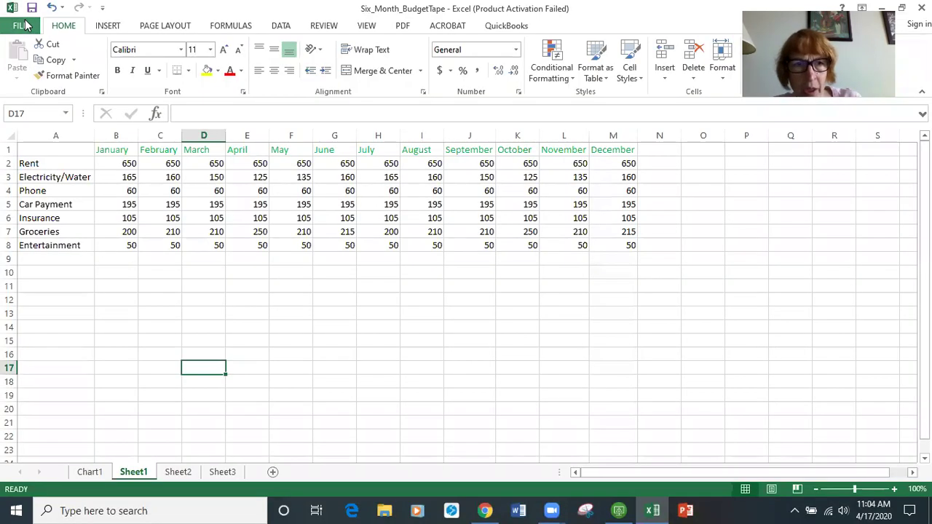
- Turn on printing of gridlines for the sheet and check the table's lines in the print preview
{"action": "left_click", "coordinate": [165, 27]}
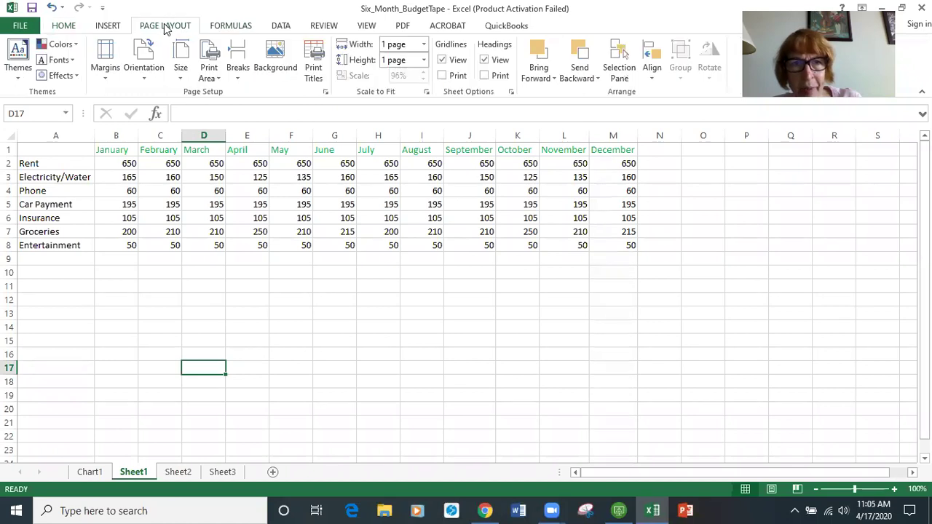
{"action": "left_click", "coordinate": [442, 75]}
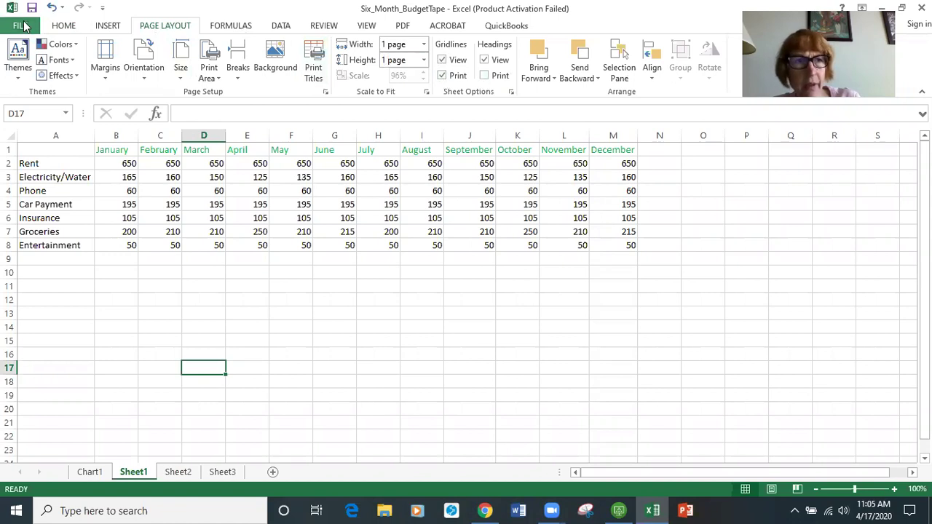
{"action": "left_click", "coordinate": [24, 27]}
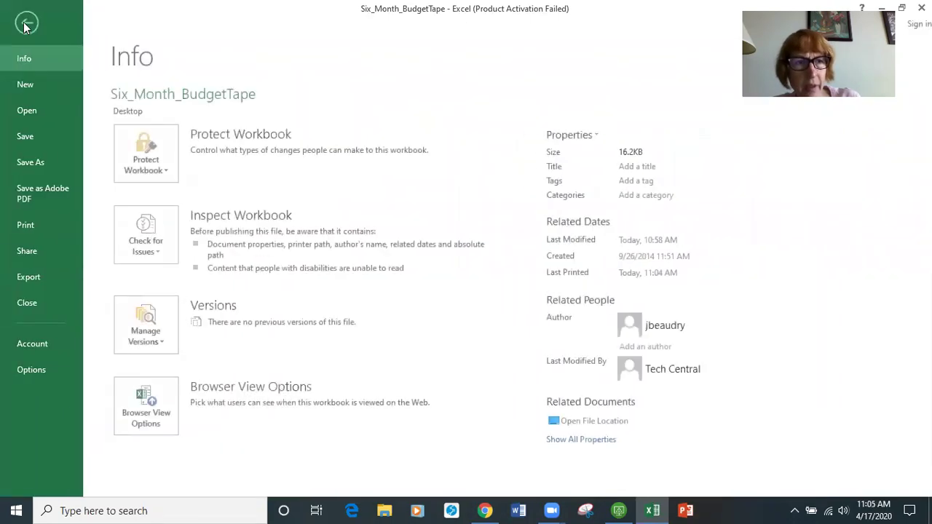
{"action": "left_click", "coordinate": [24, 226]}
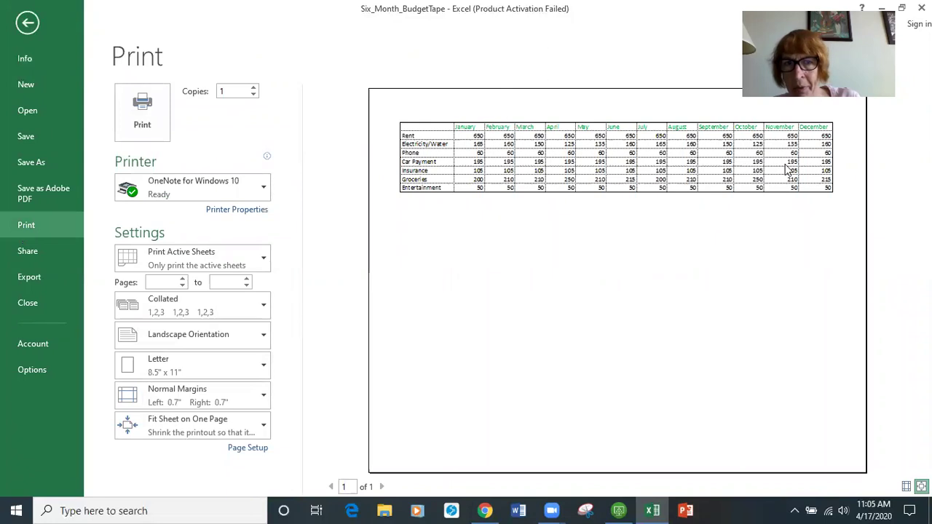
{"action": "left_click", "coordinate": [27, 23]}
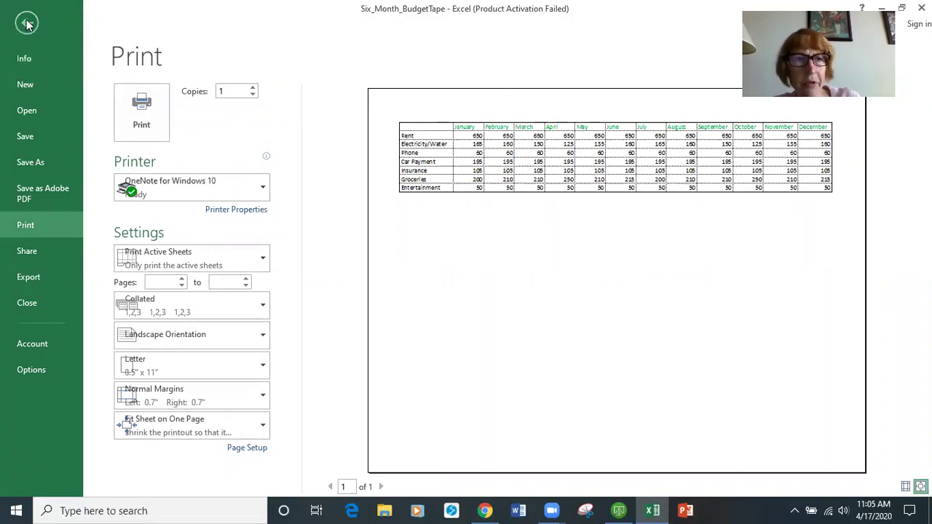
- Apply a thick outside border around the whole budget table, A1:M8
{"action": "left_click_drag", "start_coordinate": [45, 146], "coordinate": [615, 245]}
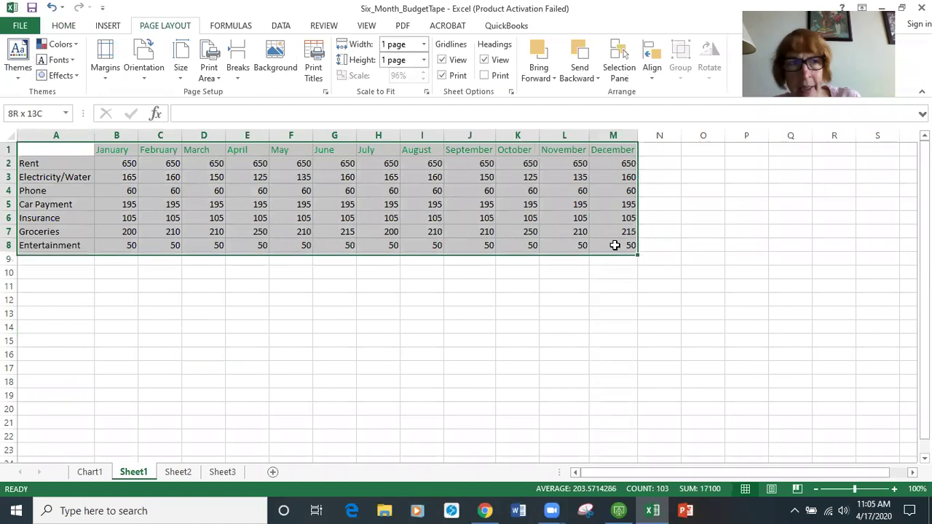
{"action": "left_click", "coordinate": [63, 26]}
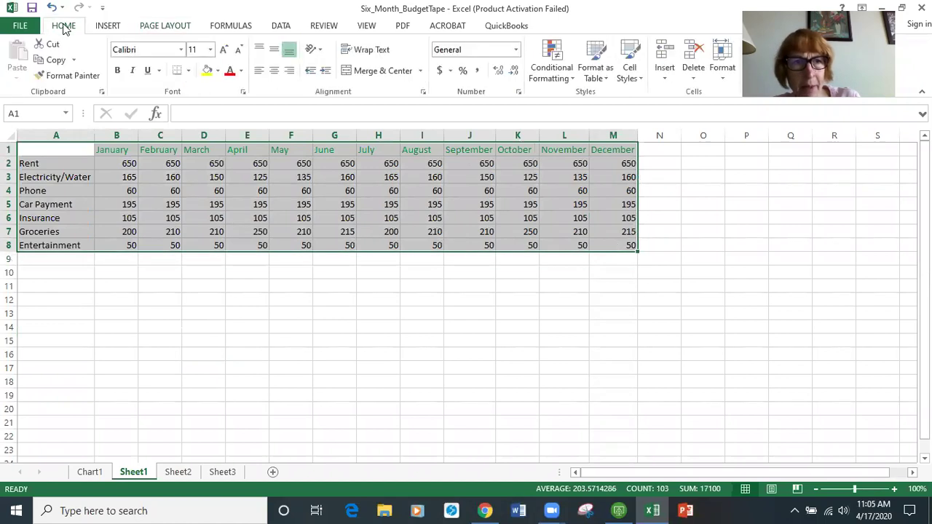
{"action": "left_click", "coordinate": [189, 71]}
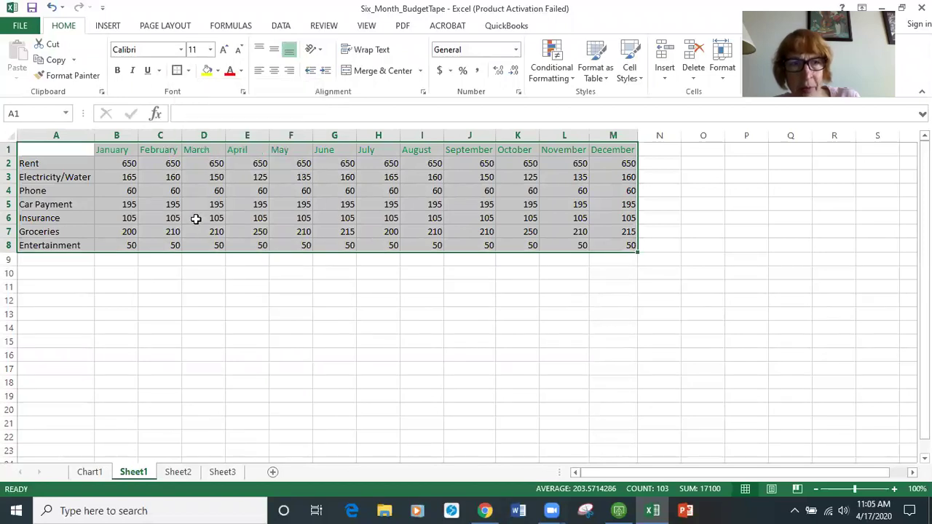
- Add a bottom border under the month header row, A1:M1, and check the borders in the print preview
{"action": "left_click_drag", "start_coordinate": [53, 147], "coordinate": [620, 150]}
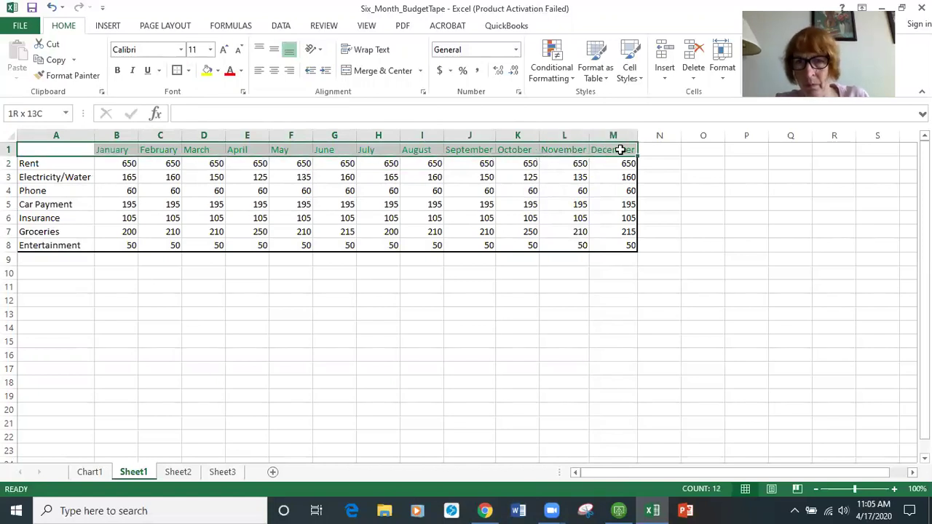
{"action": "left_click", "coordinate": [188, 71]}
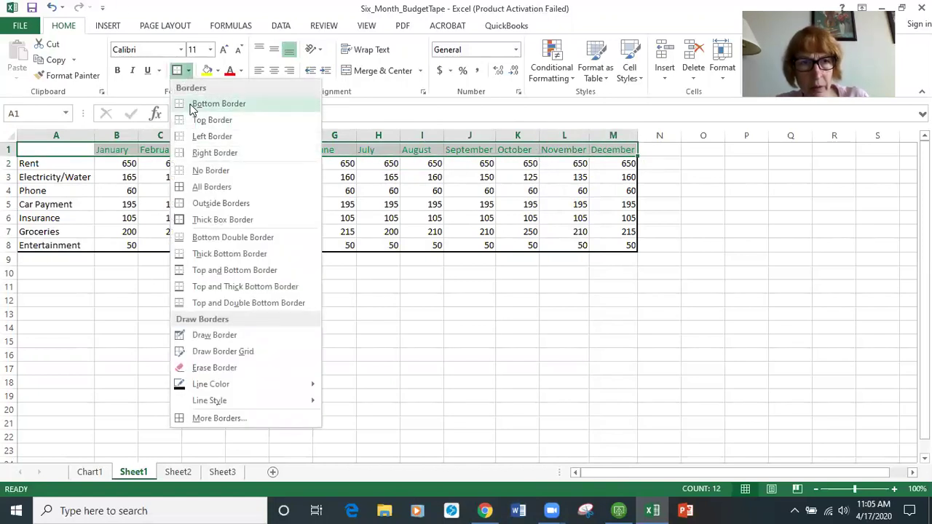
{"action": "left_click", "coordinate": [218, 103]}
{"action": "left_click", "coordinate": [160, 450]}
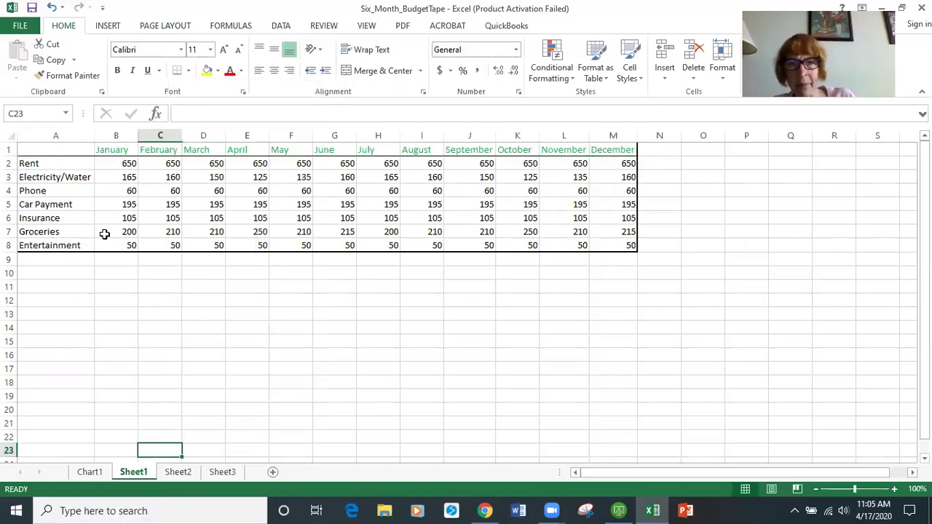
{"action": "left_click", "coordinate": [19, 26]}
{"action": "left_click", "coordinate": [26, 225]}
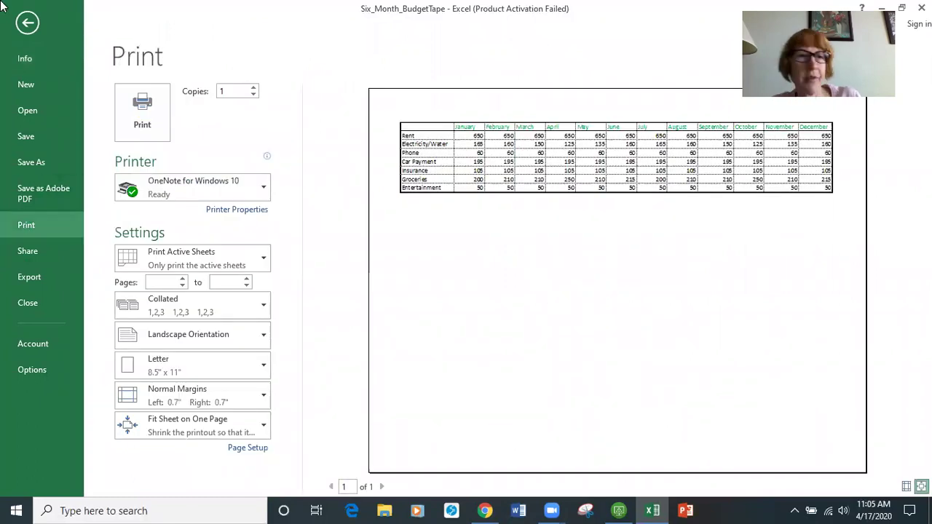
{"action": "left_click", "coordinate": [28, 23]}
- Remove all borders from the whole budget table, A1:M8
{"action": "left_click_drag", "start_coordinate": [38, 146], "coordinate": [587, 246]}
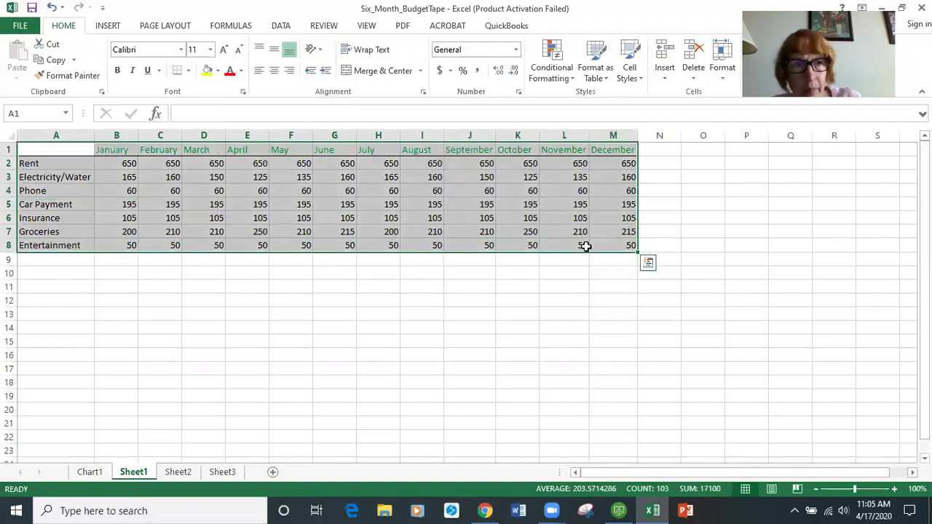
{"action": "left_click", "coordinate": [188, 71]}
{"action": "left_click", "coordinate": [202, 171]}
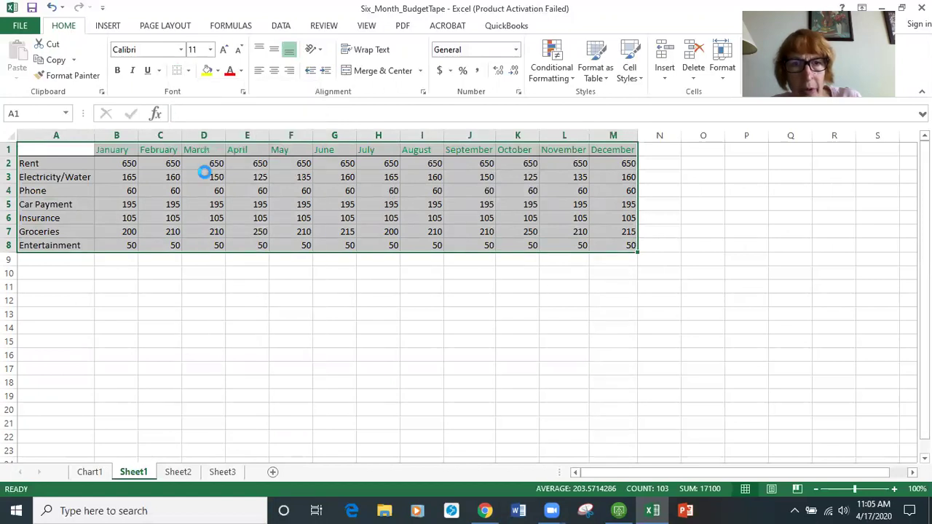
{"action": "left_click_drag", "start_coordinate": [378, 368], "coordinate": [387, 382]}
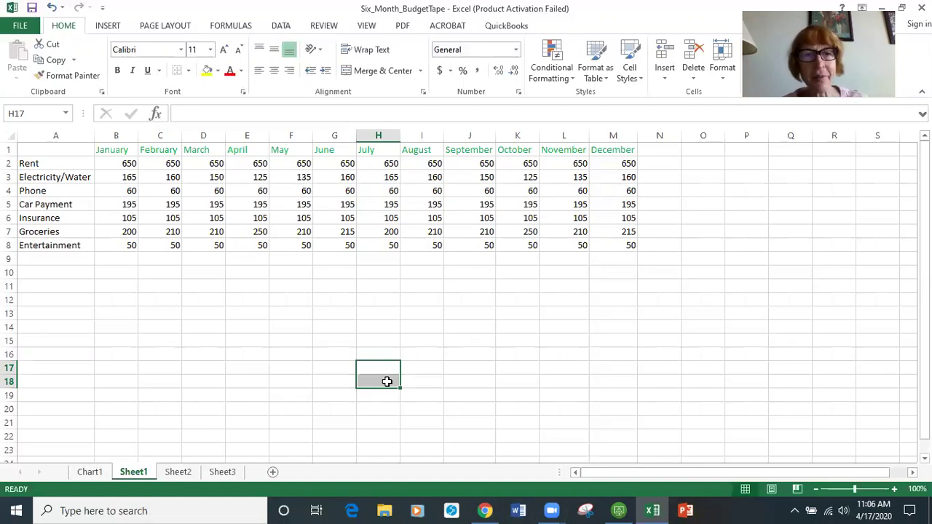
{"action": "scroll", "coordinate": [332, 320], "scroll_direction": "down", "scroll_amount": 7}
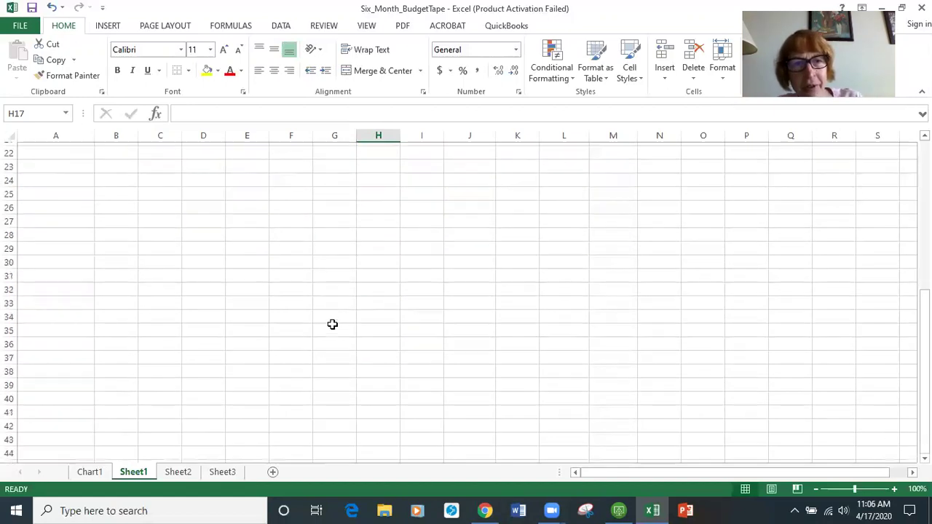
{"action": "scroll", "coordinate": [332, 324], "scroll_direction": "up", "scroll_amount": 7}
{"action": "left_click_drag", "start_coordinate": [692, 474], "coordinate": [620, 475]}
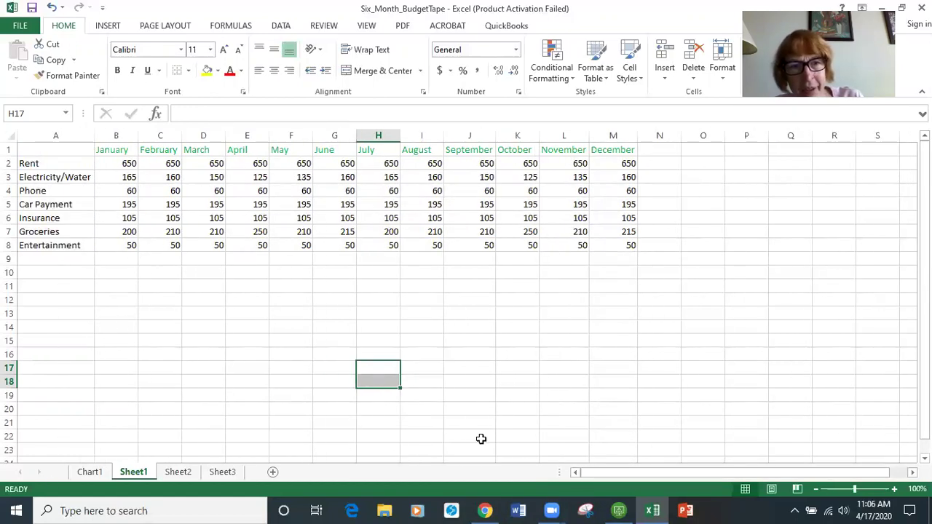
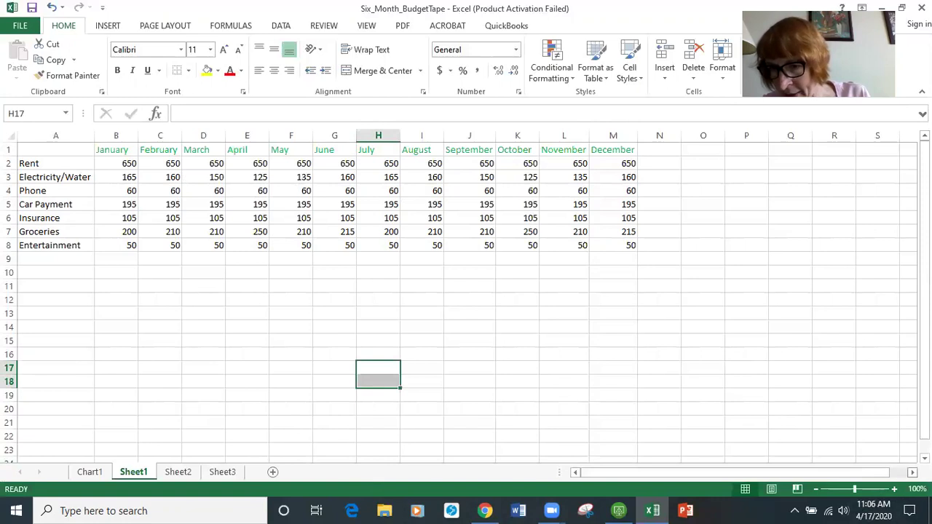
- Copy the January to December columns, B1:M8, and paste them beside the table starting at N1
{"action": "left_click", "coordinate": [816, 492]}
{"action": "left_click", "coordinate": [815, 491]}
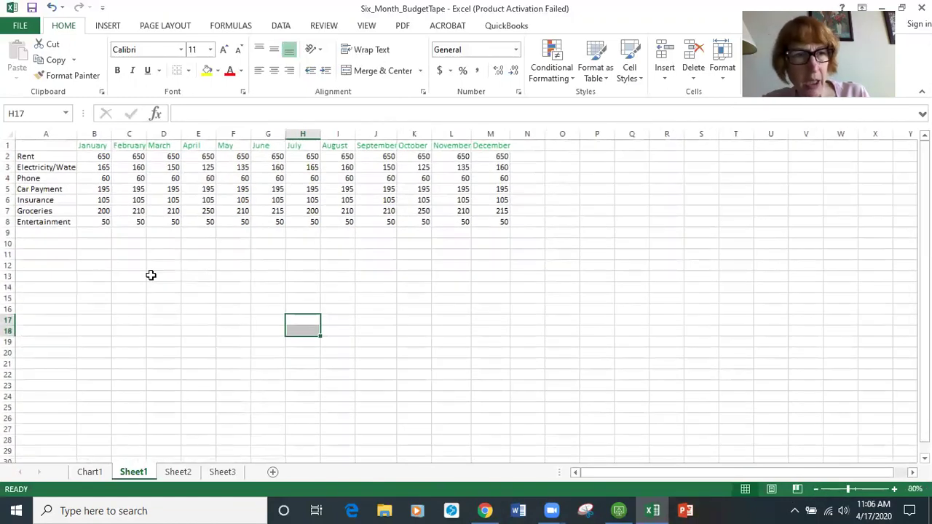
{"action": "left_click", "coordinate": [107, 151]}
{"action": "left_click_drag", "start_coordinate": [107, 150], "coordinate": [502, 222]}
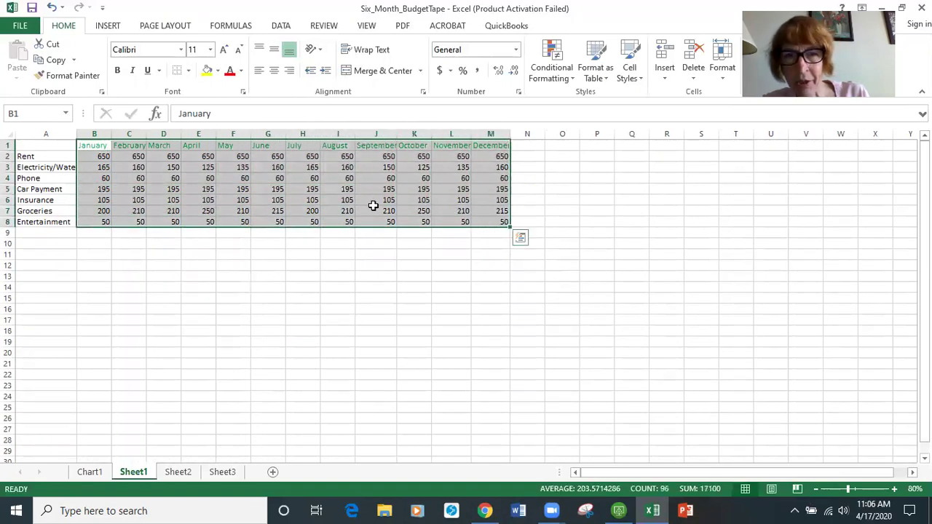
{"action": "right_click", "coordinate": [373, 206]}
{"action": "left_click", "coordinate": [393, 222]}
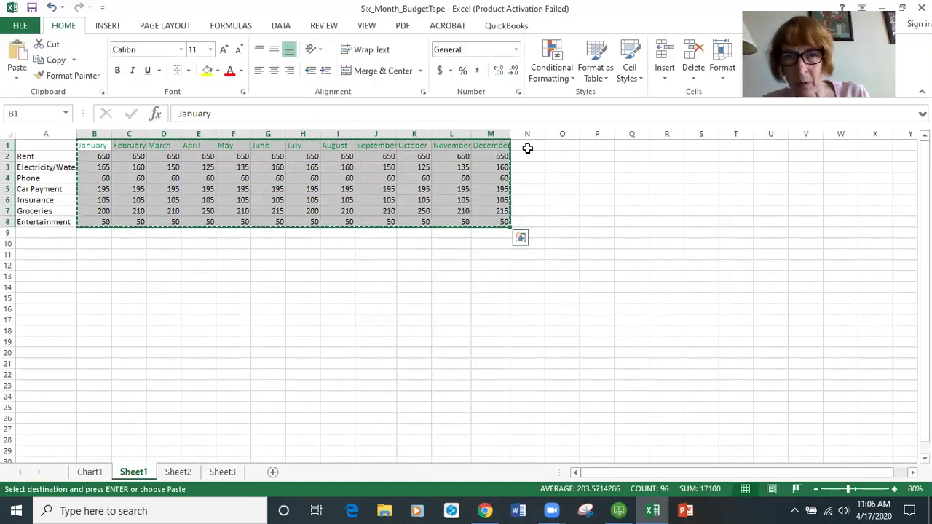
{"action": "right_click", "coordinate": [527, 148]}
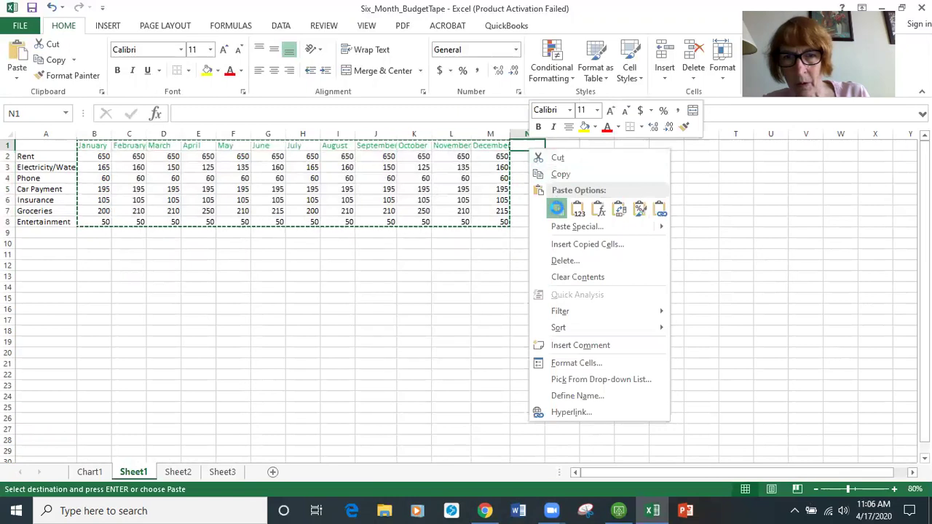
{"action": "left_click", "coordinate": [556, 209]}
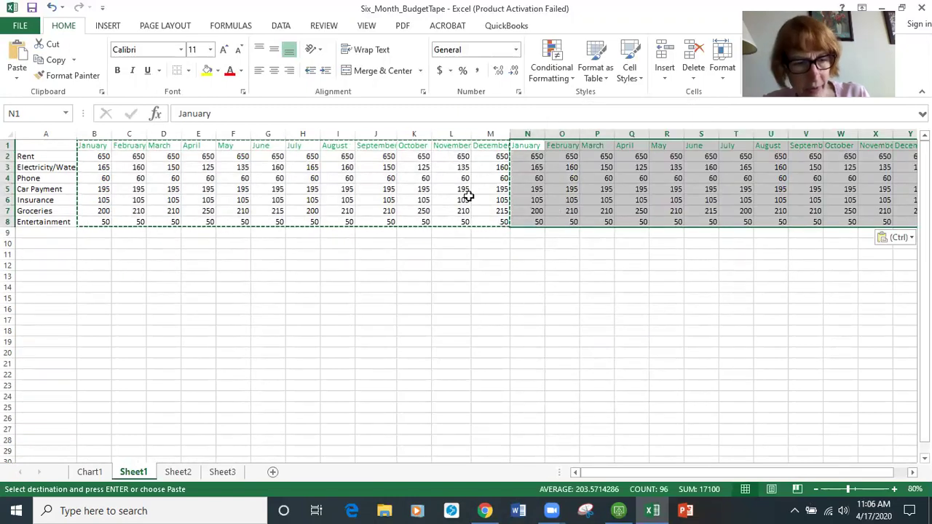
{"action": "key", "text": "Escape"}
- Copy the expense rows with their labels, A2:Y8, and paste them directly below the table at A9
{"action": "left_click_drag", "start_coordinate": [105, 165], "coordinate": [427, 219]}
{"action": "left_click", "coordinate": [94, 155]}
{"action": "left_click_drag", "start_coordinate": [94, 155], "coordinate": [150, 187]}
{"action": "left_click", "coordinate": [48, 161]}
{"action": "left_click_drag", "start_coordinate": [48, 161], "coordinate": [841, 229]}
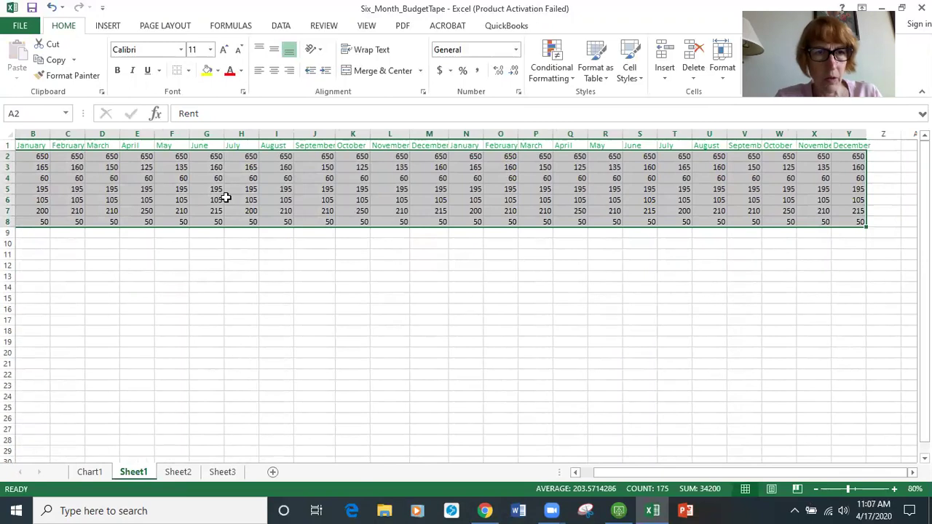
{"action": "right_click", "coordinate": [144, 187]}
{"action": "left_click", "coordinate": [175, 211]}
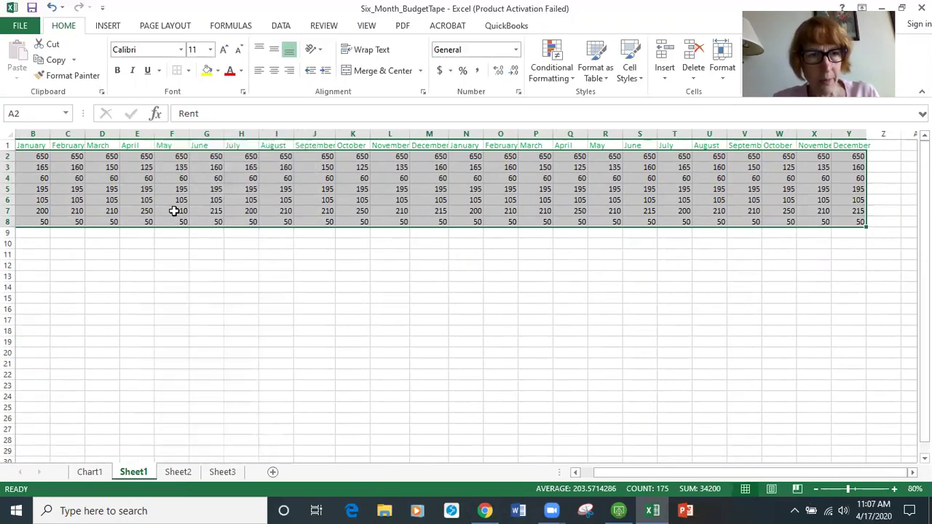
{"action": "scroll", "coordinate": [76, 282], "scroll_direction": "left", "scroll_amount": 1}
{"action": "left_click", "coordinate": [34, 233]}
{"action": "right_click", "coordinate": [34, 233]}
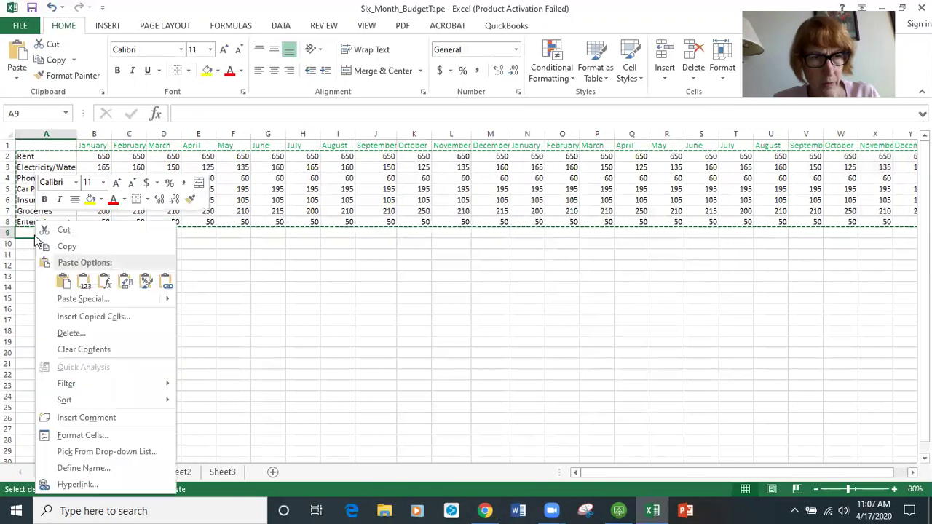
{"action": "left_click", "coordinate": [64, 284]}
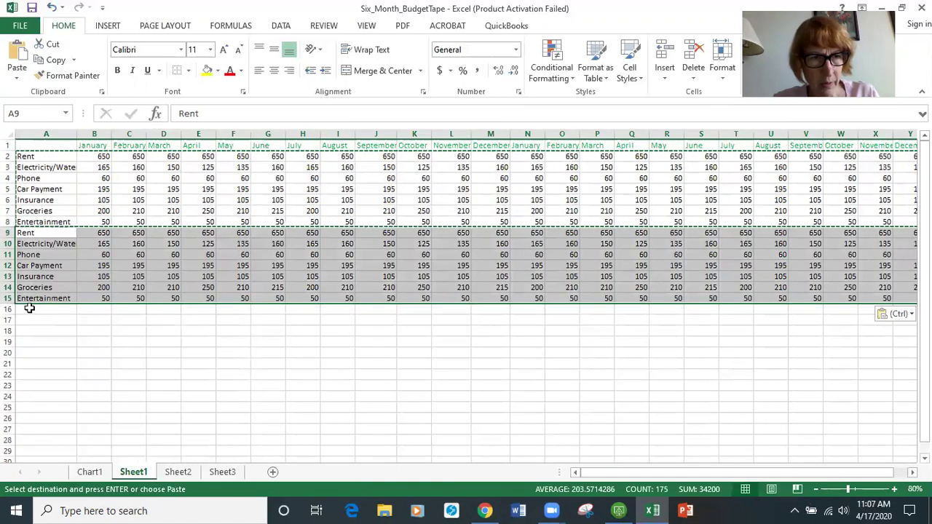
- Paste the copied expense rows once more at A16 and end the copy mode
{"action": "right_click", "coordinate": [27, 308]}
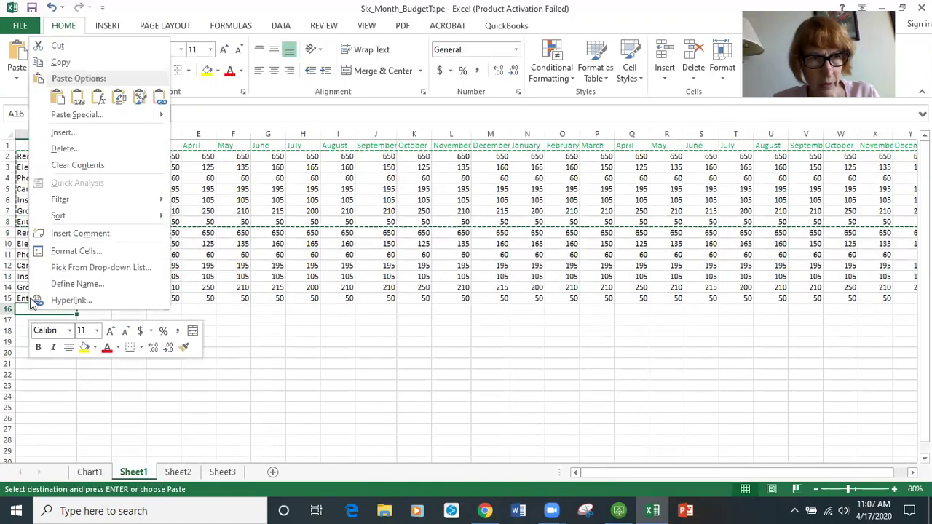
{"action": "left_click", "coordinate": [62, 100]}
{"action": "key", "text": "Escape"}
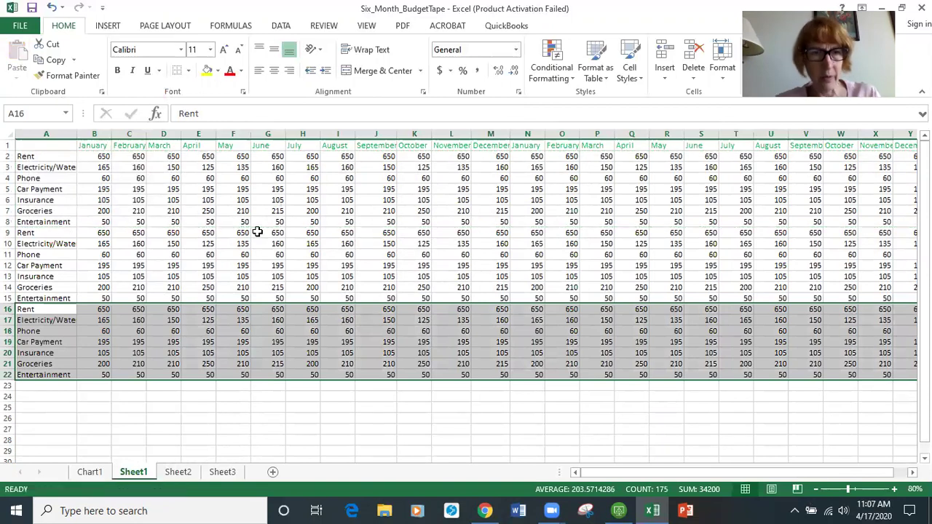
- Return the sheet to 100% zoom and examine whether the month headings and row labels stay in view across the enlarged table
{"action": "left_click", "coordinate": [895, 490]}
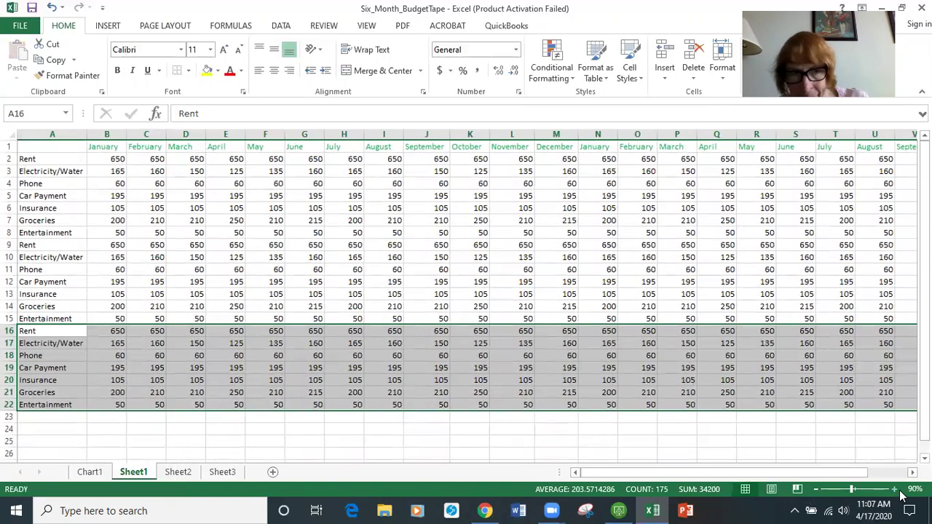
{"action": "left_click", "coordinate": [895, 491]}
{"action": "left_click", "coordinate": [261, 190]}
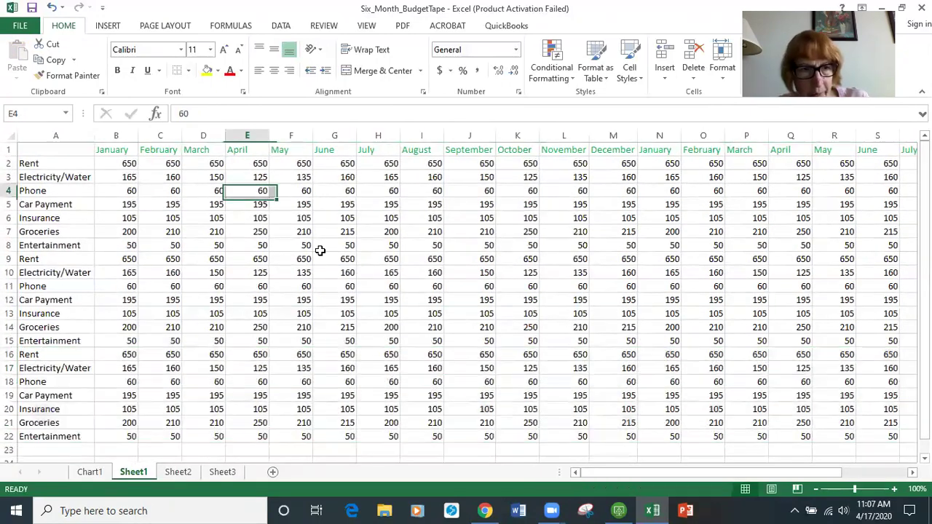
{"action": "scroll", "coordinate": [212, 327], "scroll_direction": "down", "scroll_amount": 4}
{"action": "scroll", "coordinate": [209, 299], "scroll_direction": "up", "scroll_amount": 4}
{"action": "scroll", "coordinate": [297, 371], "scroll_direction": "down", "scroll_amount": 1}
{"action": "scroll", "coordinate": [297, 371], "scroll_direction": "up", "scroll_amount": 1}
{"action": "mouse_move", "coordinate": [600, 476]}
{"action": "left_mouse_down"}
{"action": "mouse_move", "coordinate": [634, 476]}
{"action": "mouse_move", "coordinate": [584, 473]}
{"action": "left_mouse_up"}
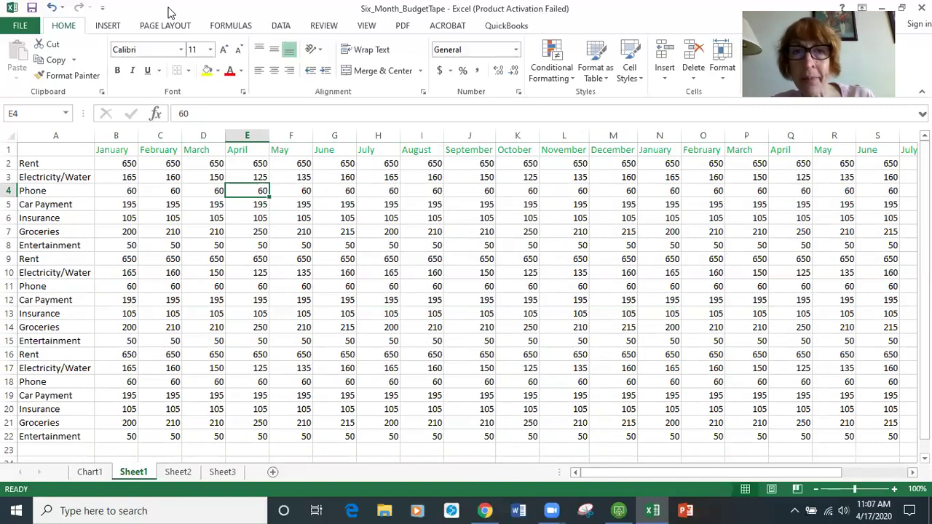
- Freeze the top row of the worksheet and check that the month headings stay in place over the lower rows
{"action": "key", "text": "alt+w"}
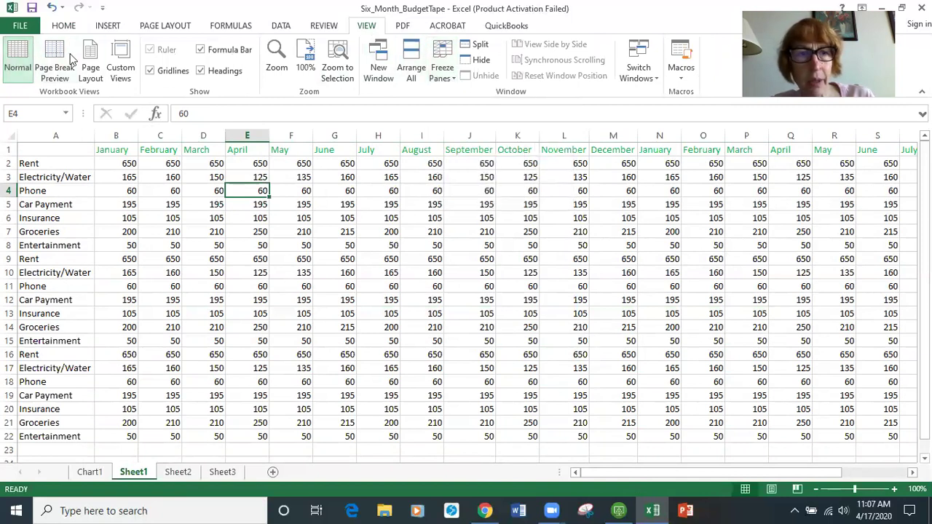
{"action": "left_click", "coordinate": [456, 82]}
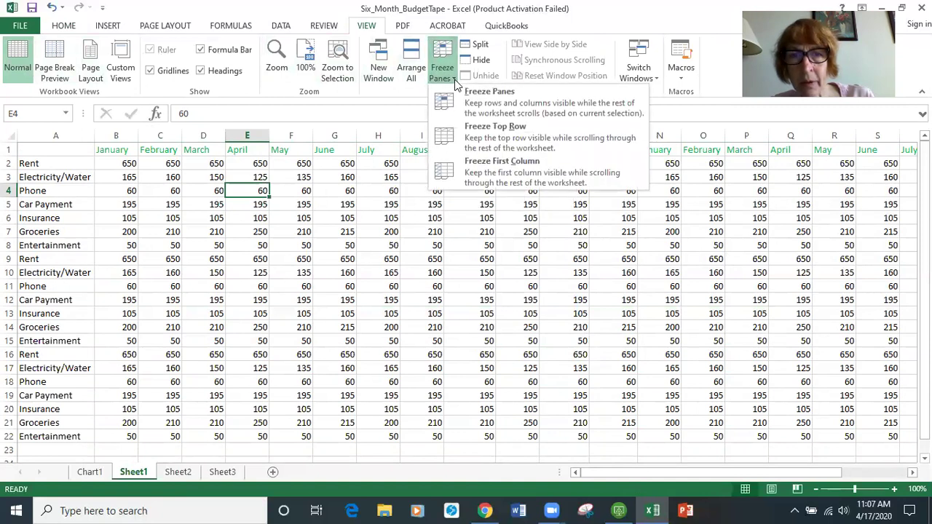
{"action": "left_click", "coordinate": [477, 127]}
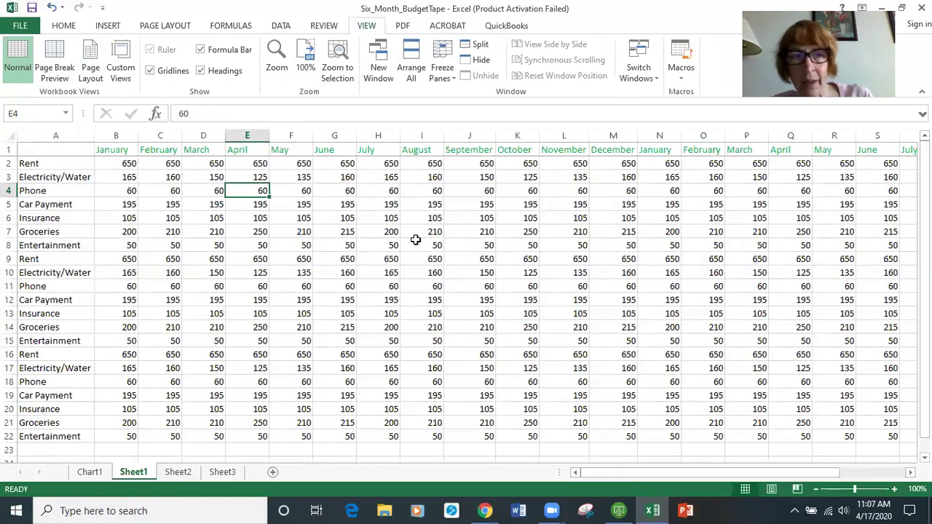
{"action": "scroll", "coordinate": [416, 241], "scroll_direction": "down", "scroll_amount": 7}
{"action": "scroll", "coordinate": [416, 241], "scroll_direction": "up", "scroll_amount": 7}
{"action": "scroll", "coordinate": [418, 244], "scroll_direction": "down", "scroll_amount": 7}
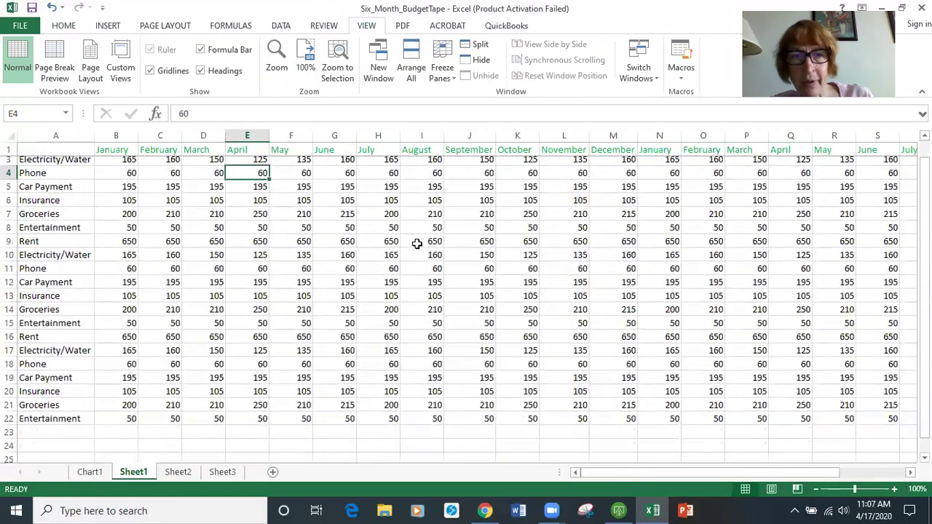
{"action": "scroll", "coordinate": [420, 244], "scroll_direction": "up", "scroll_amount": 7}
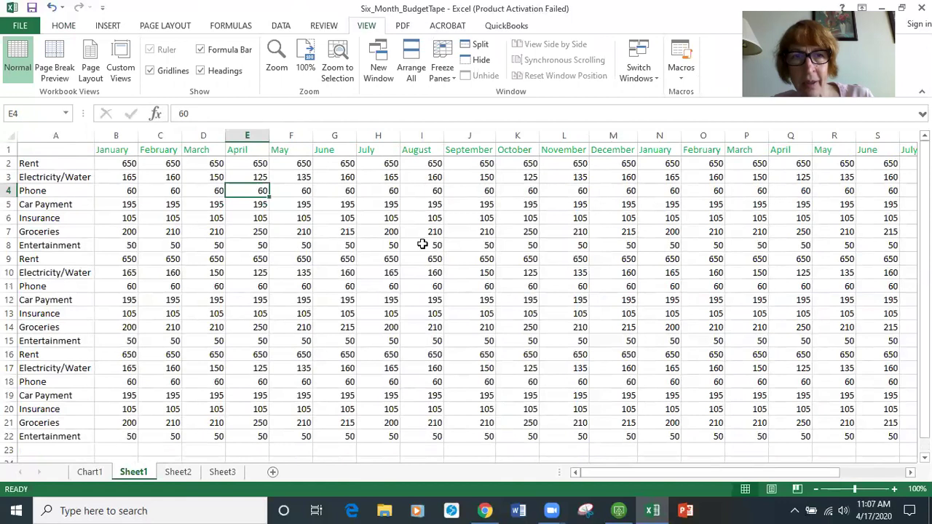
- Unfreeze the panes, freeze the first column instead, and check the expense labels against the far months
{"action": "left_click", "coordinate": [453, 80]}
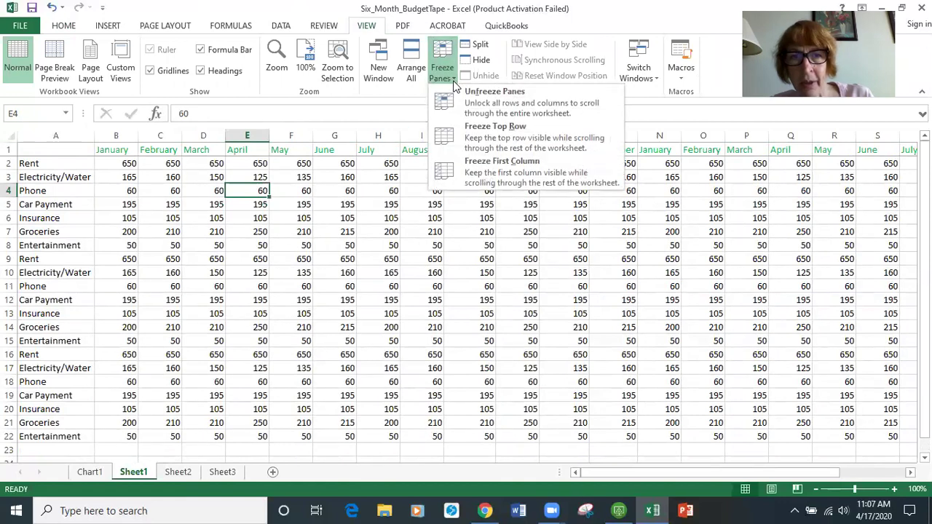
{"action": "left_click", "coordinate": [466, 93]}
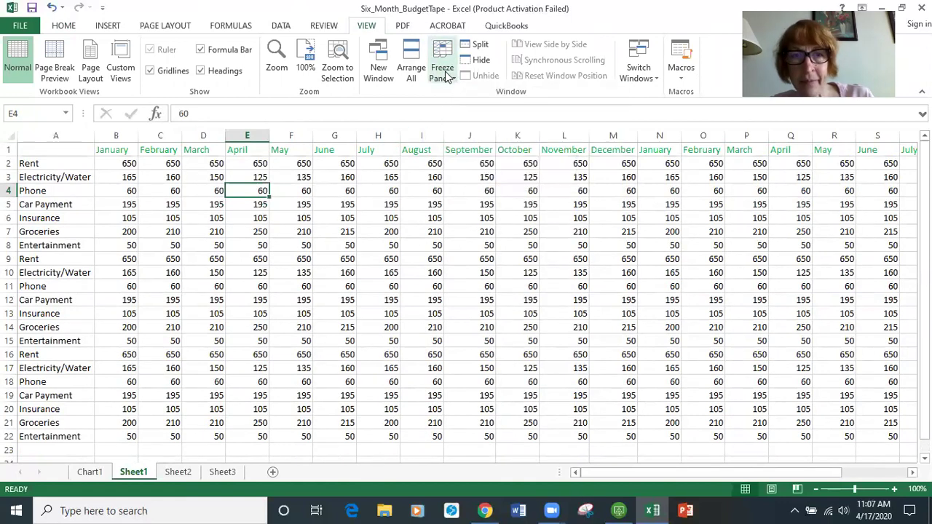
{"action": "left_click", "coordinate": [453, 80]}
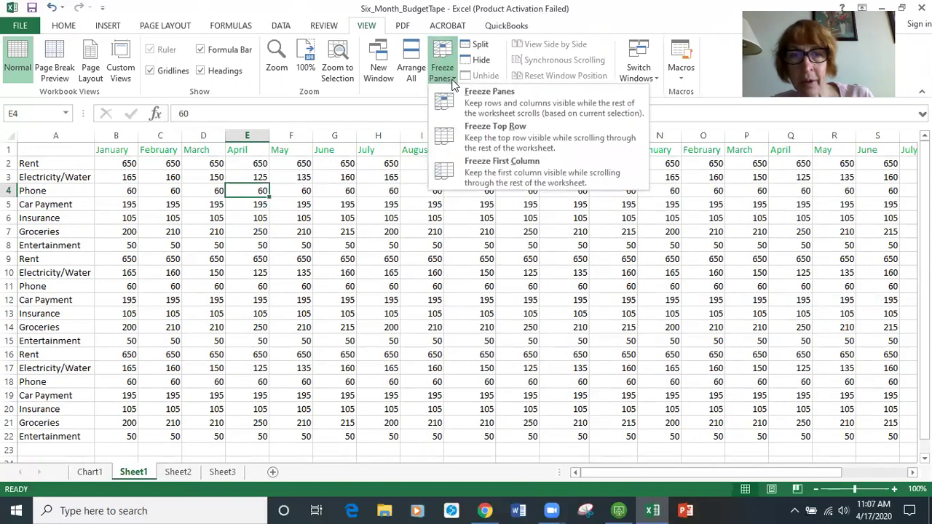
{"action": "left_click", "coordinate": [503, 178]}
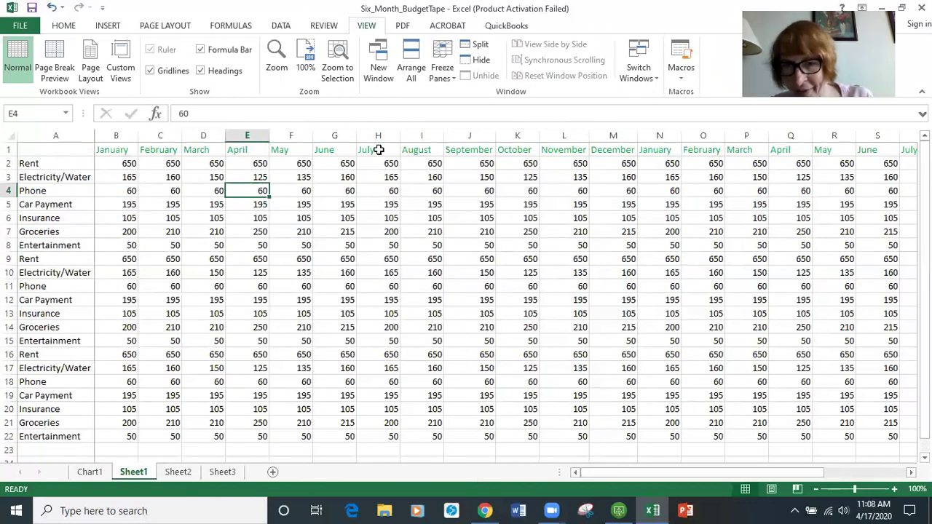
{"action": "scroll", "coordinate": [662, 474], "scroll_direction": "right", "scroll_amount": 2}
{"action": "scroll", "coordinate": [672, 472], "scroll_direction": "left", "scroll_amount": 2}
{"action": "scroll", "coordinate": [693, 479], "scroll_direction": "right", "scroll_amount": 2}
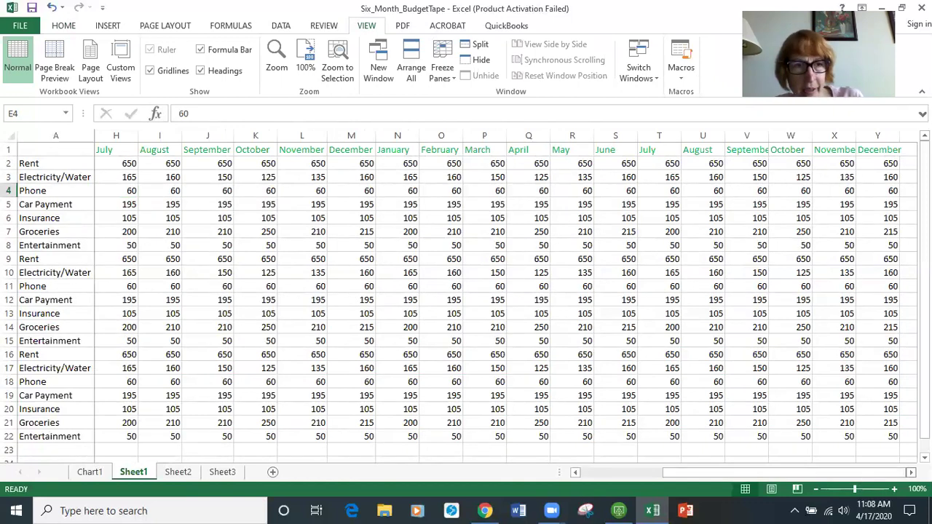
{"action": "scroll", "coordinate": [849, 479], "scroll_direction": "right", "scroll_amount": 4}
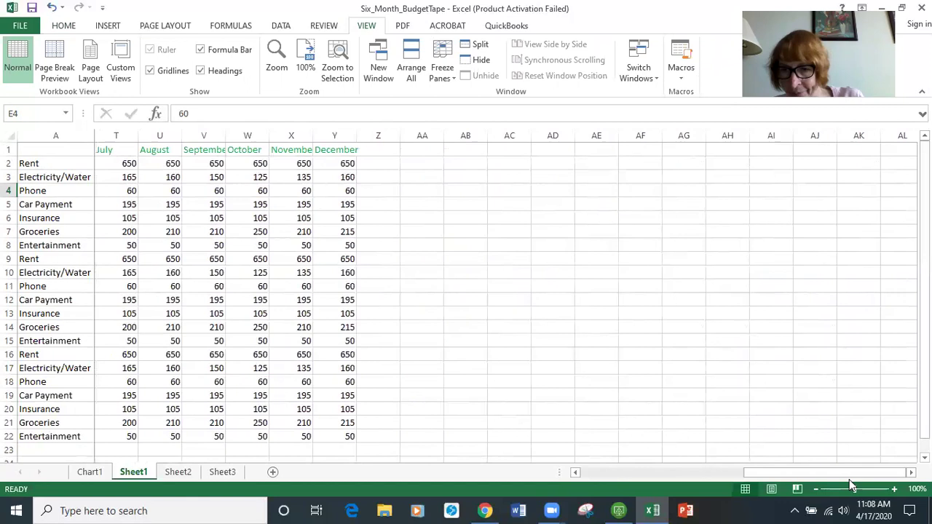
- Unfreeze the first column, then freeze both the month heading row and the expense label column using cell B2 as the freeze point
{"action": "left_click_drag", "start_coordinate": [577, 474], "coordinate": [576, 474]}
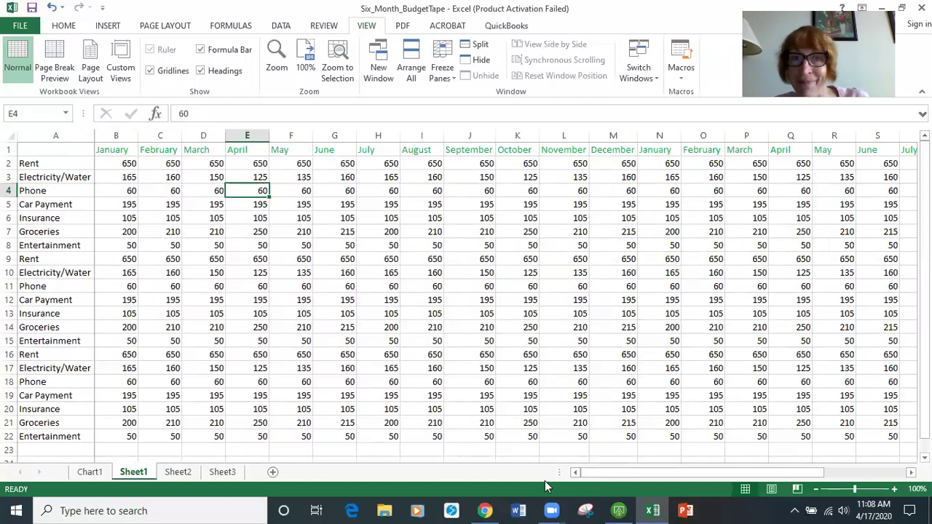
{"action": "left_click", "coordinate": [453, 79]}
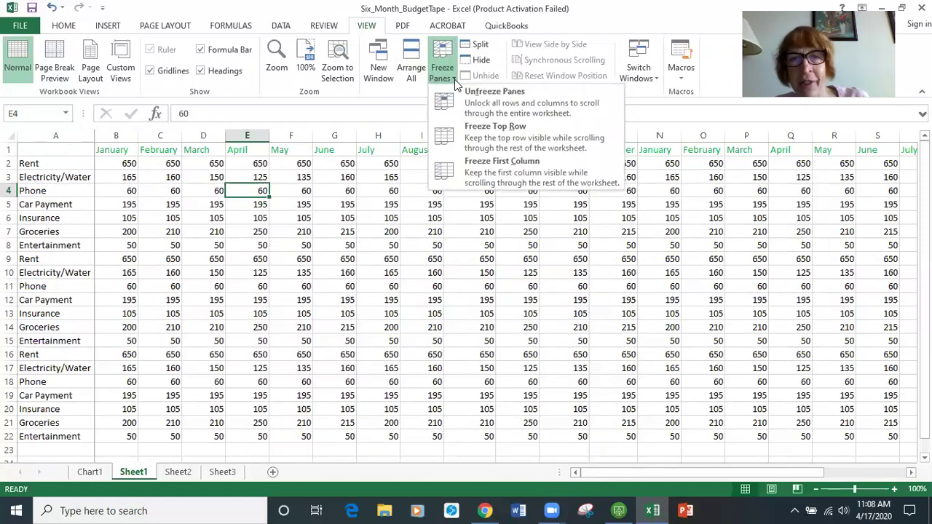
{"action": "left_click", "coordinate": [480, 96]}
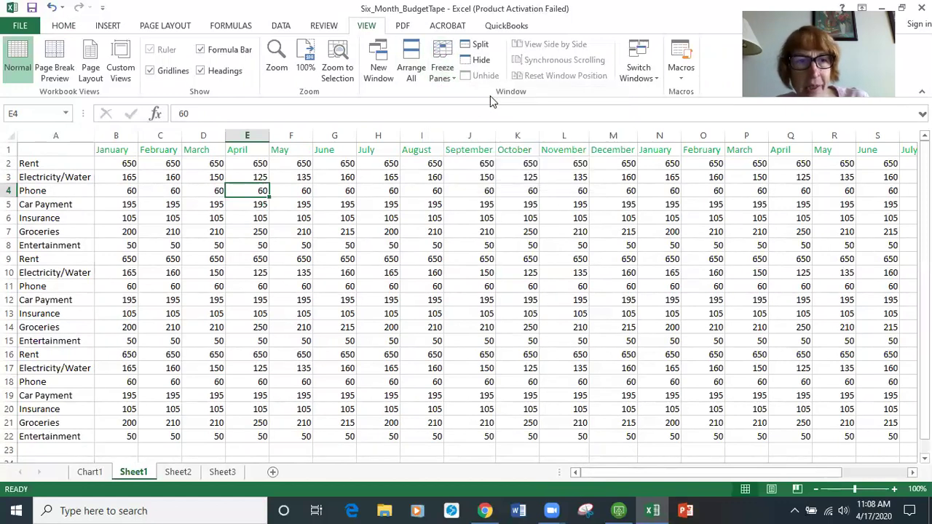
{"action": "left_click", "coordinate": [116, 164]}
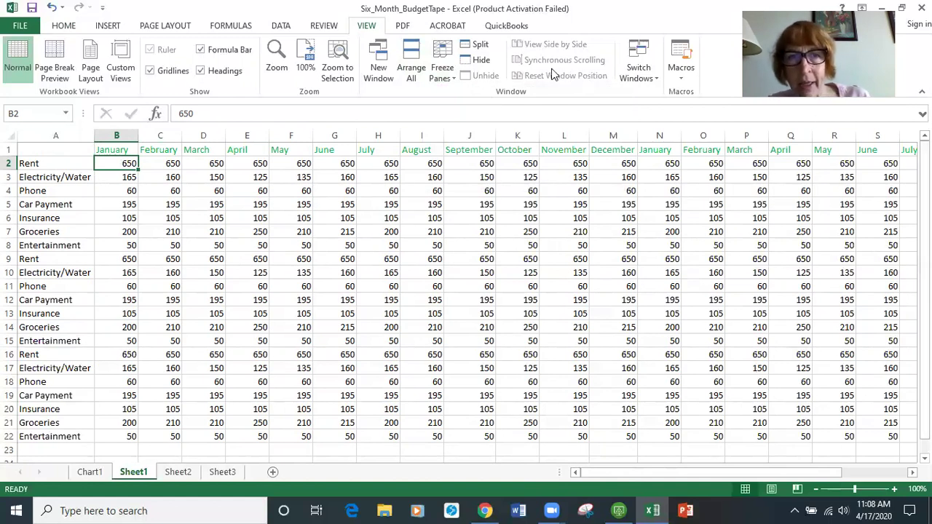
{"action": "left_click", "coordinate": [452, 81]}
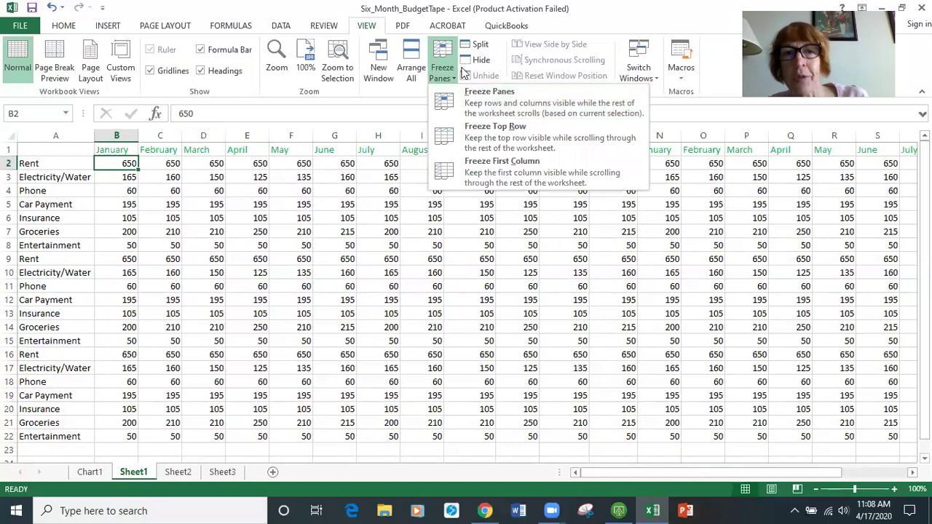
{"action": "left_click", "coordinate": [556, 109]}
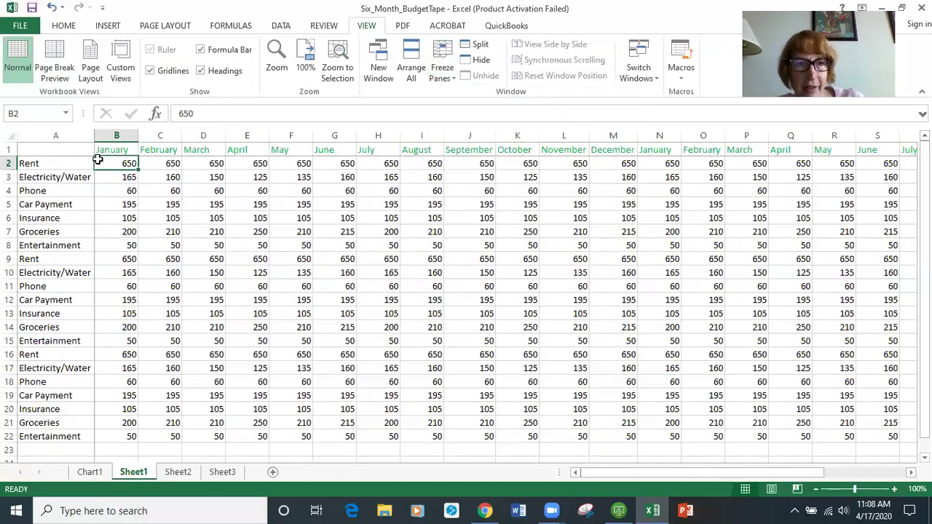
- Check that the month headings and expense labels both stay in view over the lower rows and far months
{"action": "scroll", "coordinate": [371, 300], "scroll_direction": "down", "scroll_amount": 6}
{"action": "scroll", "coordinate": [371, 300], "scroll_direction": "down", "scroll_amount": 4}
{"action": "scroll", "coordinate": [367, 295], "scroll_direction": "up", "scroll_amount": 10}
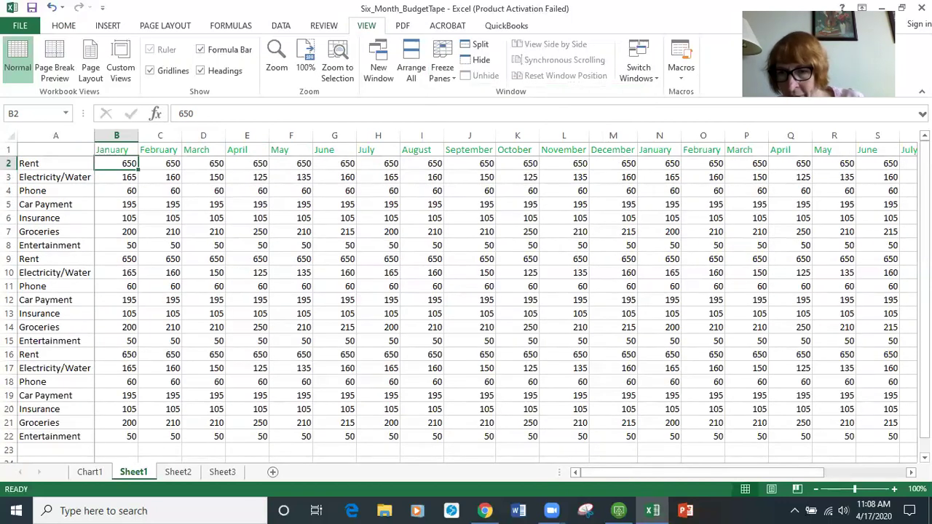
{"action": "left_click", "coordinate": [911, 473]}
{"action": "left_click", "coordinate": [912, 474]}
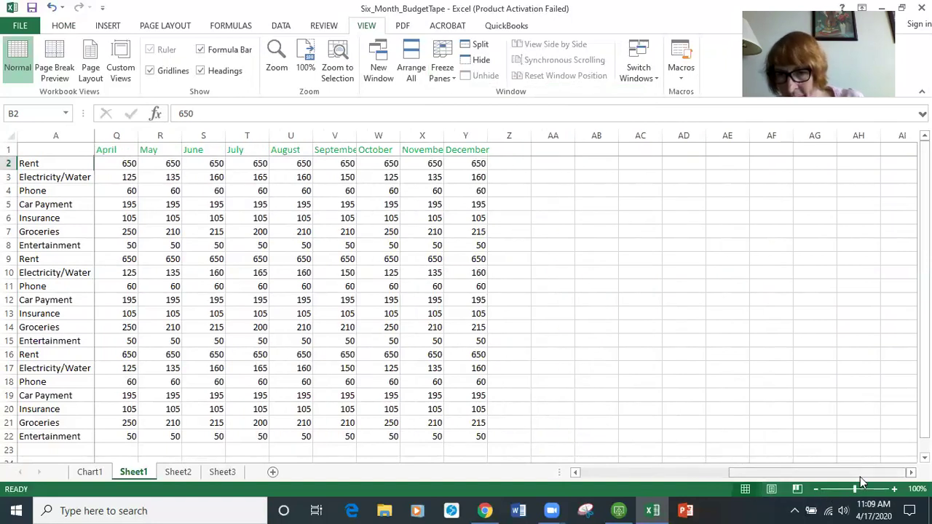
{"action": "left_click_drag", "start_coordinate": [842, 477], "coordinate": [692, 474]}
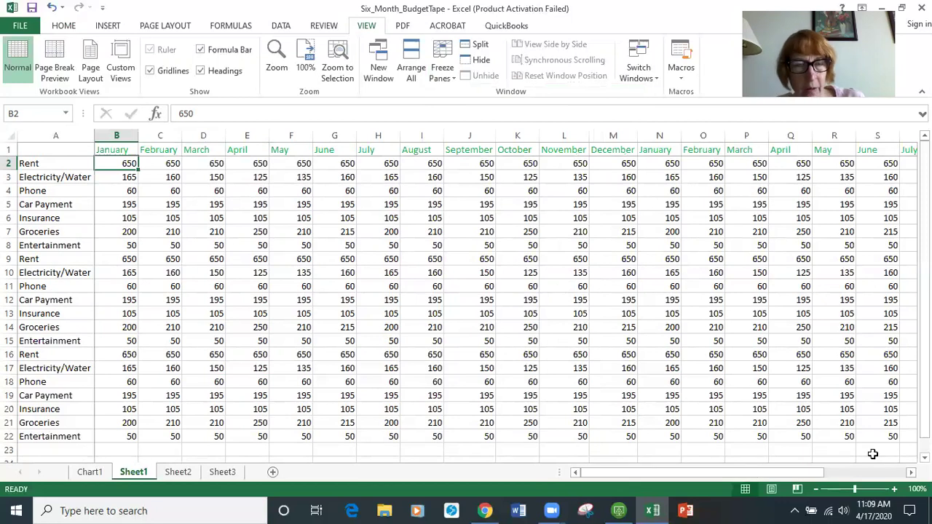
{"action": "scroll", "coordinate": [546, 335], "scroll_direction": "down", "scroll_amount": 3}
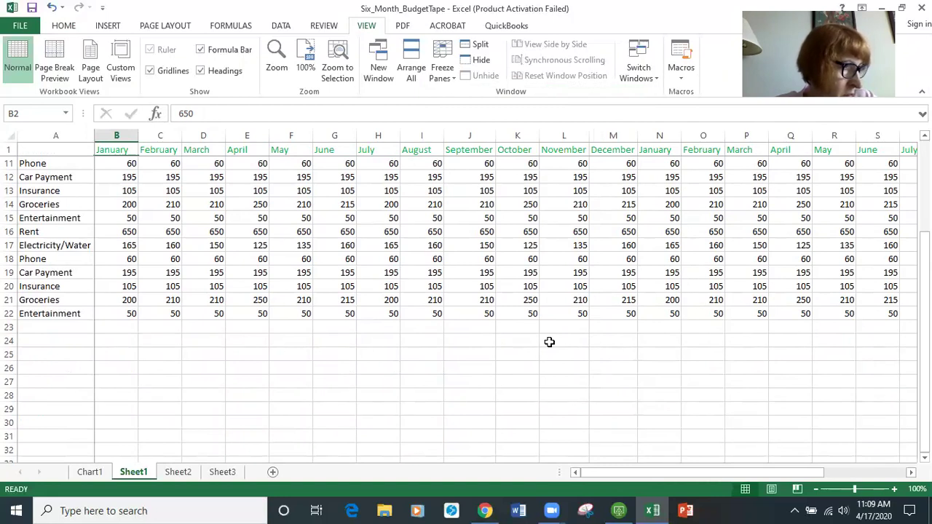
{"action": "left_click", "coordinate": [43, 327]}
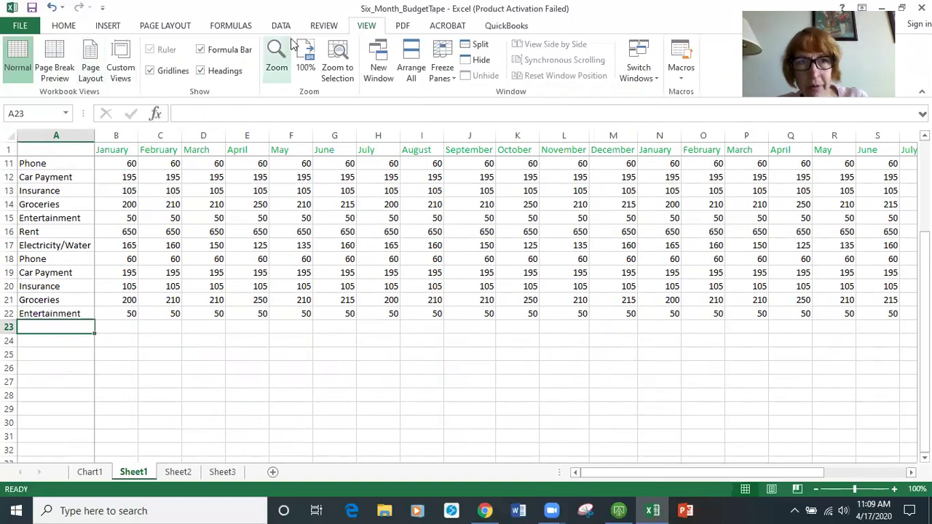
{"action": "left_click", "coordinate": [63, 26]}
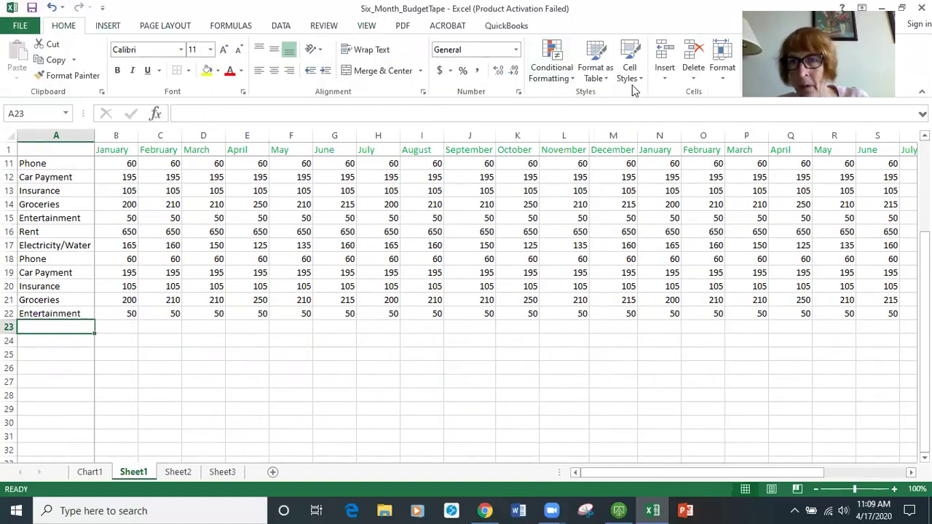
{"action": "left_click", "coordinate": [776, 43]}
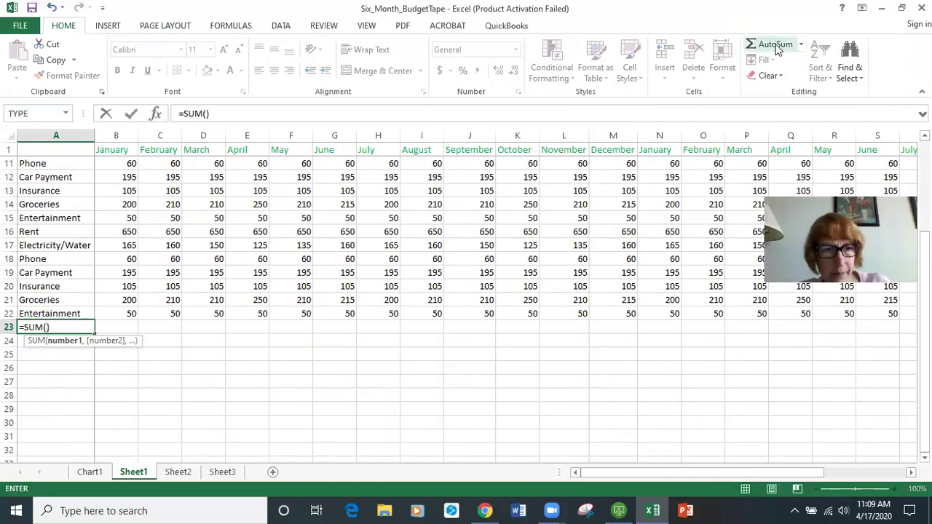
{"action": "key", "text": "BackSpace"}
{"action": "key", "text": "BackSpace"}
{"action": "key", "text": "BackSpace"}
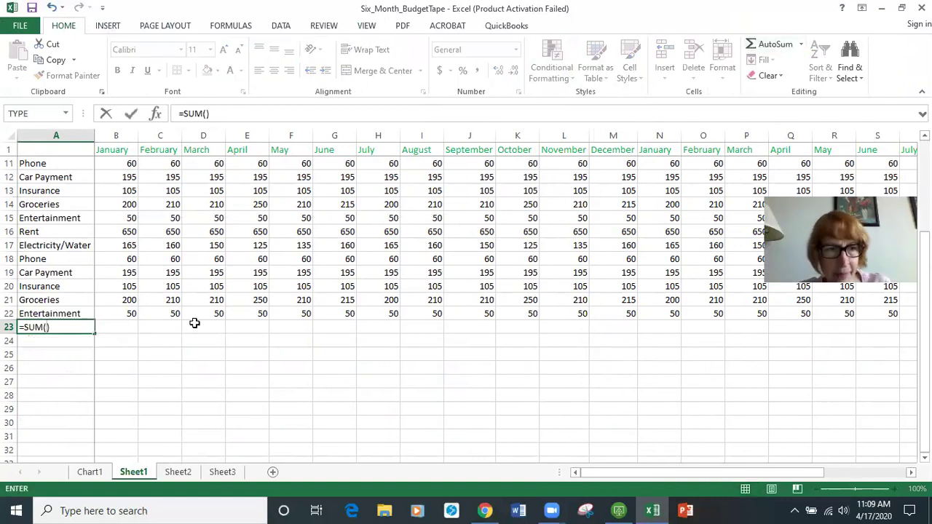
{"action": "key", "text": "BackSpace"}
{"action": "key", "text": "BackSpace"}
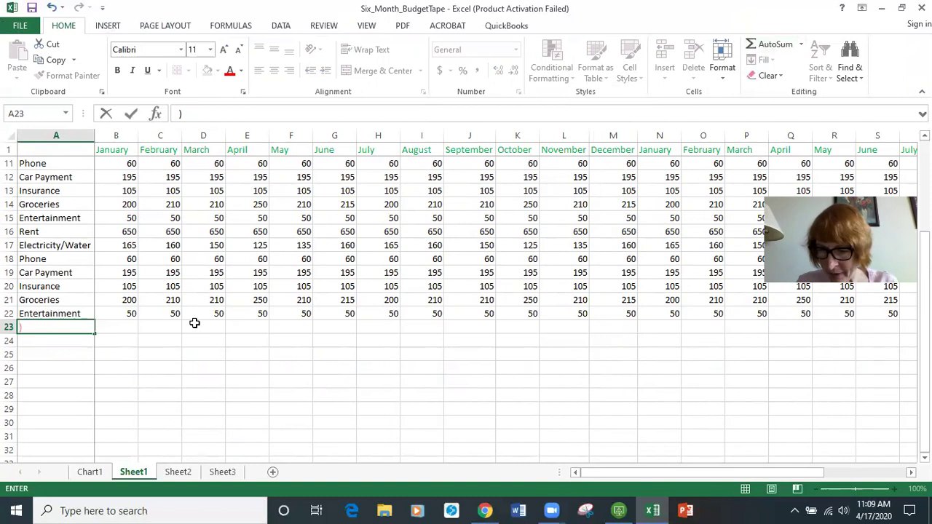
{"action": "key", "text": "Tab"}
{"action": "type", "text": "tota"}
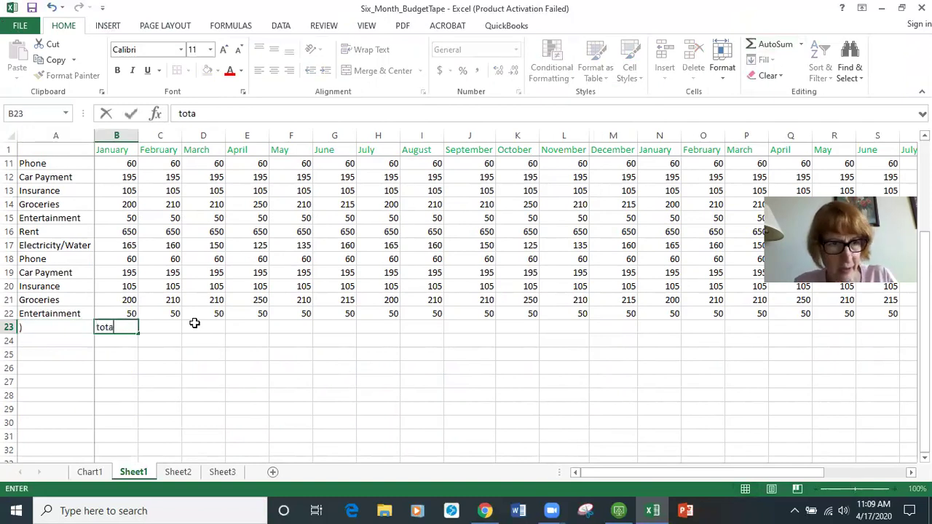
{"action": "key", "text": "BackSpace"}
{"action": "key", "text": "BackSpace"}
{"action": "key", "text": "BackSpace"}
{"action": "key", "text": "BackSpace"}
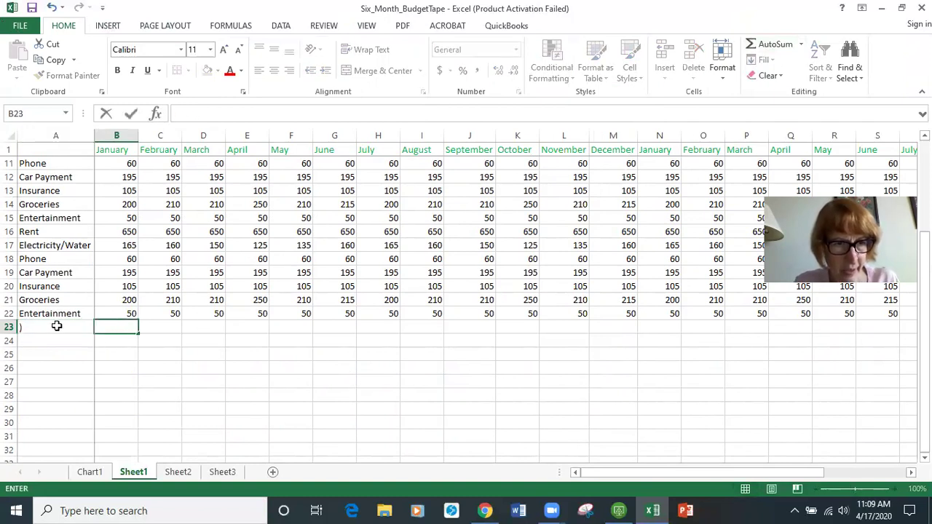
- Label cell A23 below the last expense row "totals"
{"action": "left_click", "coordinate": [48, 326]}
{"action": "type", "text": "totals"}
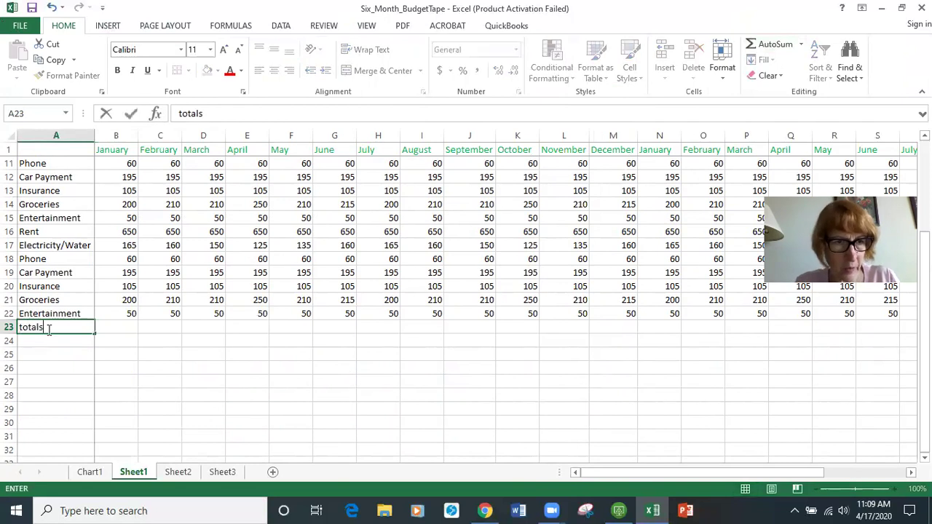
{"action": "left_click", "coordinate": [343, 380]}
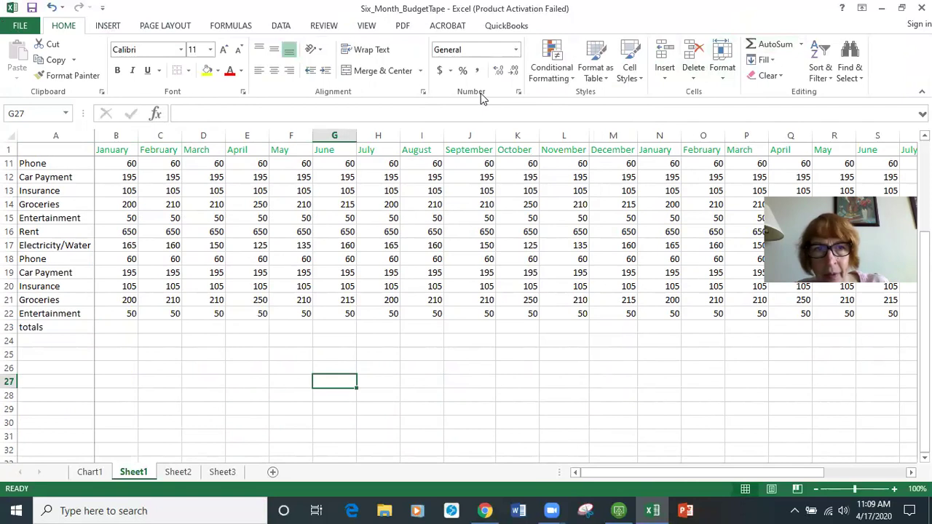
- Unfreeze the panes and select cell B23 in the totals row under January
{"action": "left_click", "coordinate": [367, 29]}
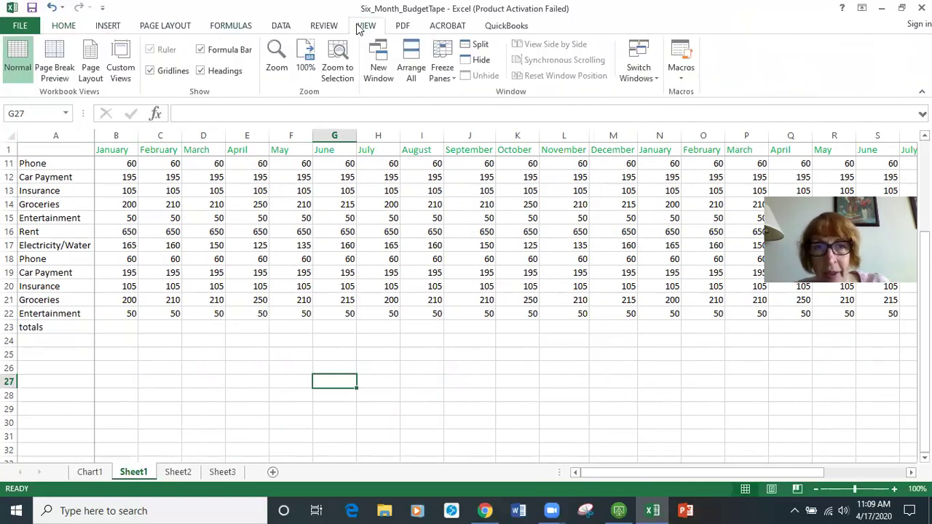
{"action": "left_click", "coordinate": [442, 73]}
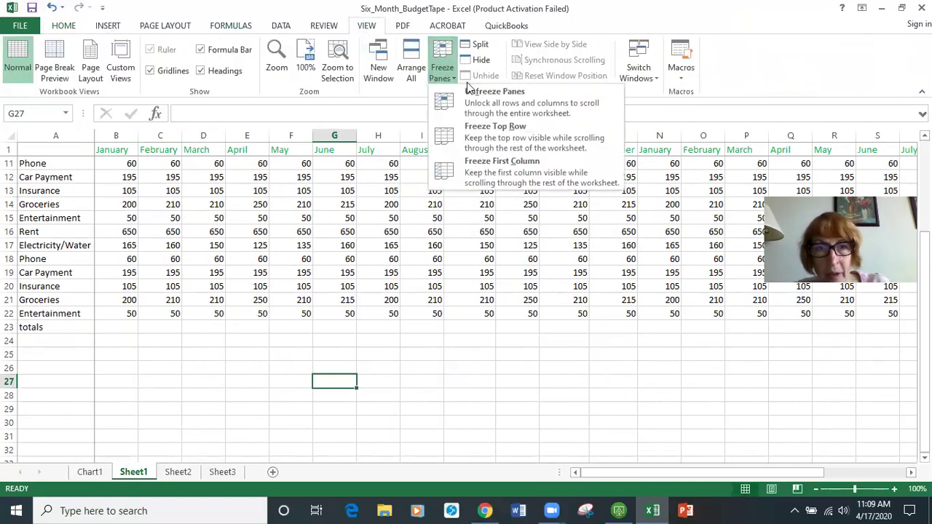
{"action": "left_click", "coordinate": [482, 99]}
{"action": "scroll", "coordinate": [109, 343], "scroll_direction": "down", "scroll_amount": 4}
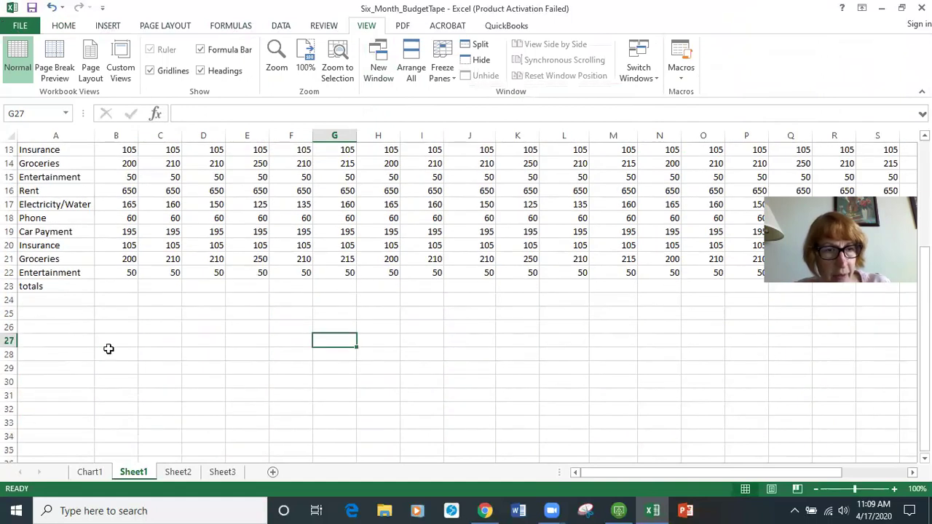
{"action": "left_click", "coordinate": [110, 284]}
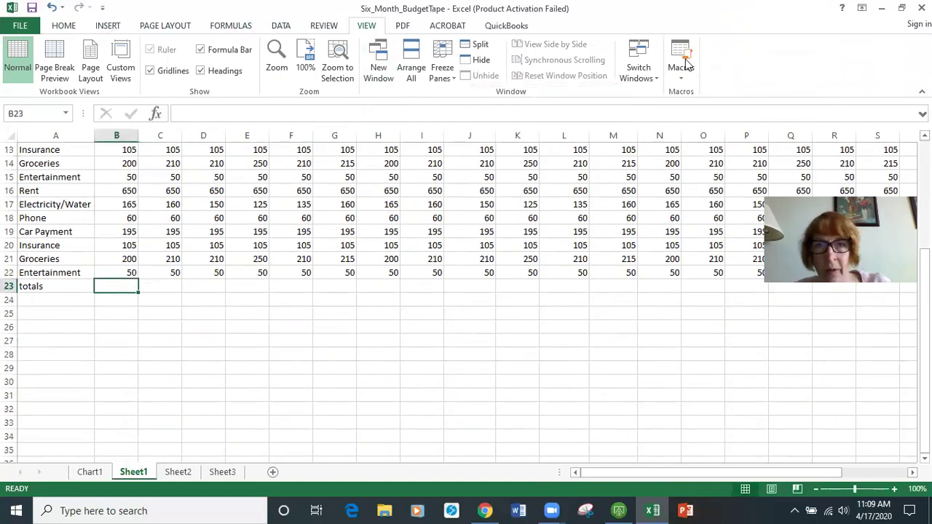
{"action": "left_click", "coordinate": [59, 28]}
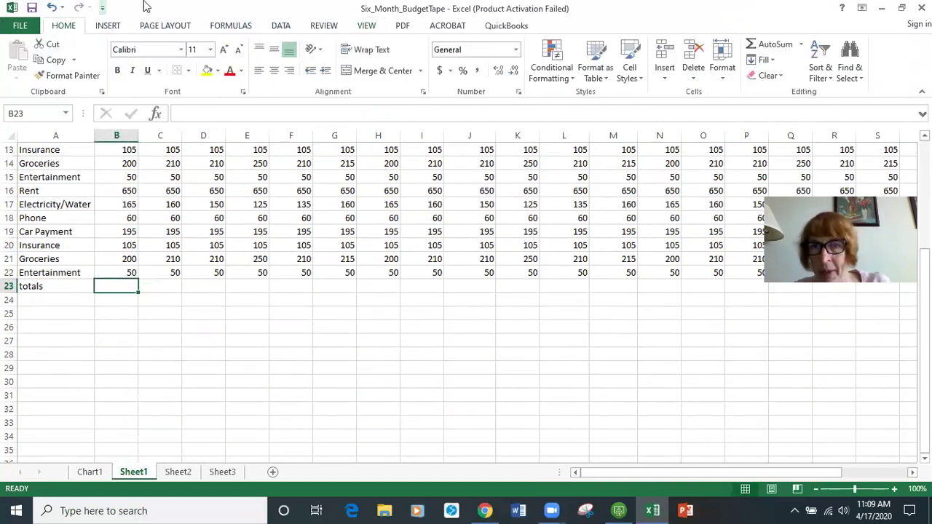
{"action": "left_click", "coordinate": [775, 44]}
{"action": "key", "text": "BackSpace"}
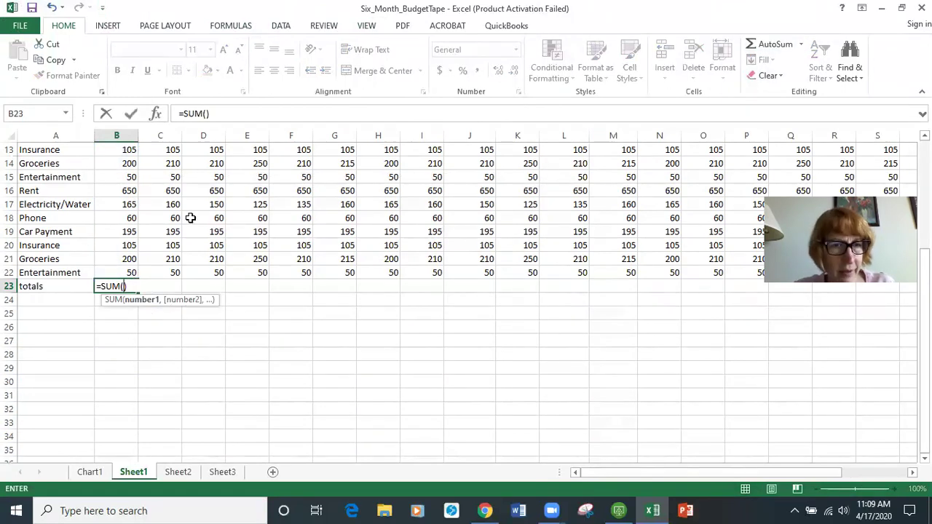
{"action": "key", "text": "Escape"}
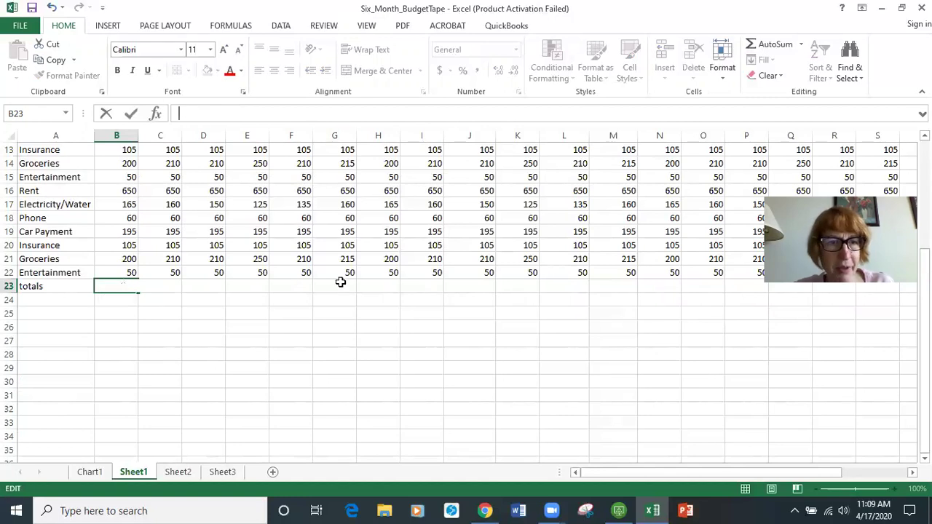
{"action": "left_click", "coordinate": [770, 47]}
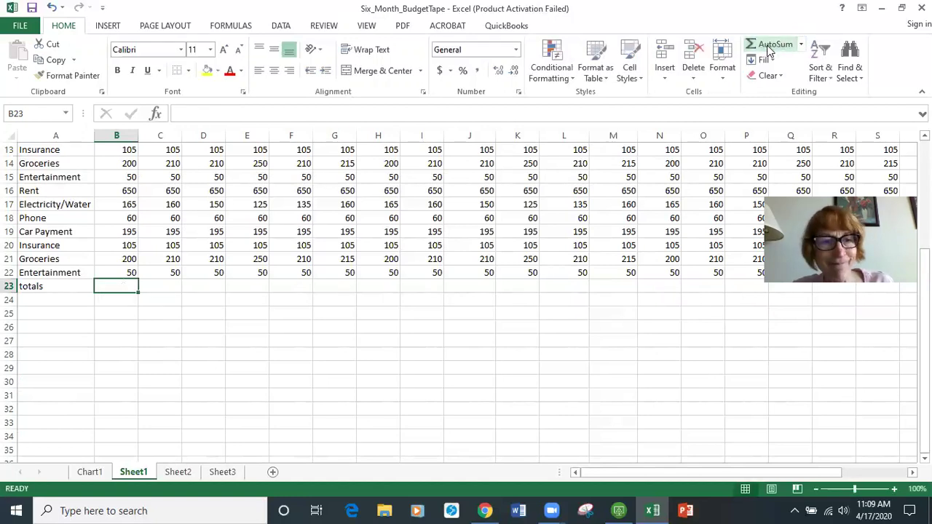
- Total B2:B22 in B23 with AutoSum and fill the formula across the totals row to column O
{"action": "left_click", "coordinate": [770, 46]}
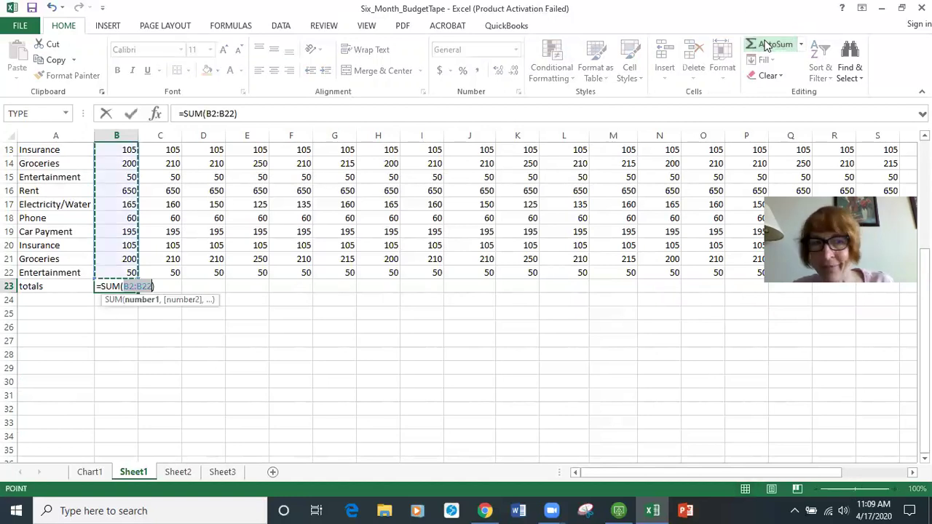
{"action": "key", "text": "Return"}
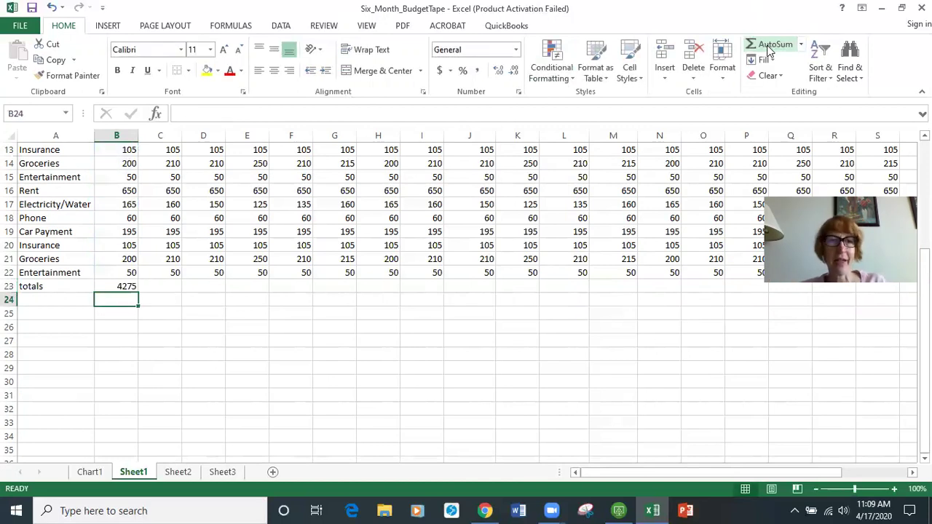
{"action": "left_click", "coordinate": [117, 288]}
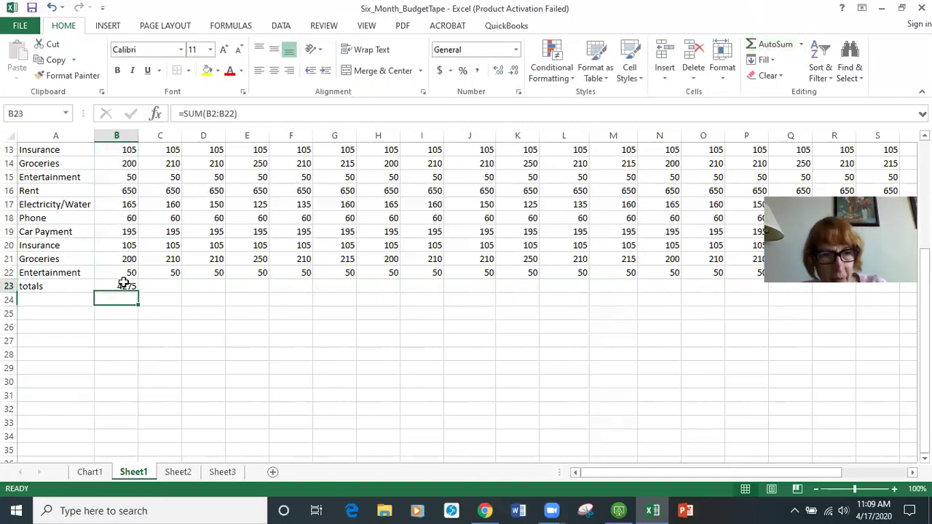
{"action": "left_click_drag", "start_coordinate": [137, 293], "coordinate": [710, 290]}
{"action": "left_click", "coordinate": [614, 423]}
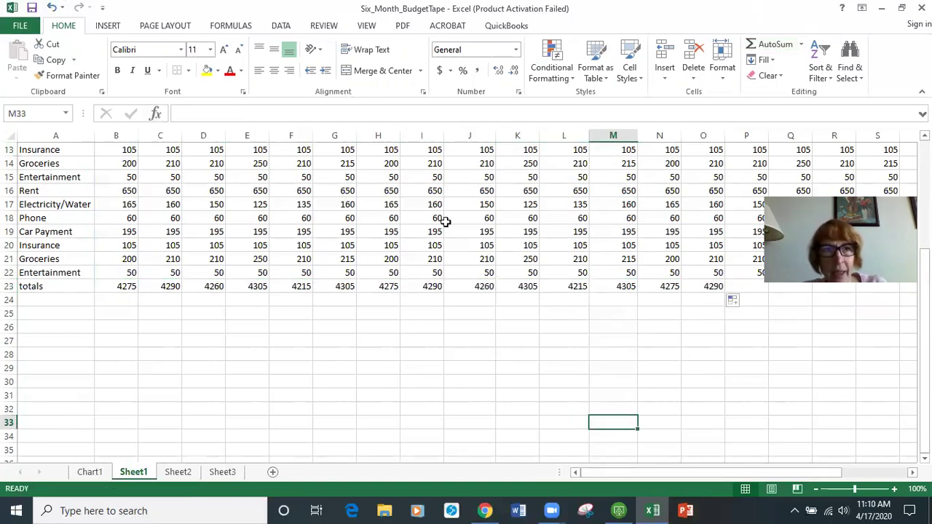
- Examine the formulas behind the monthly totals in B23, C23, D23 and F23
{"action": "left_click", "coordinate": [232, 26]}
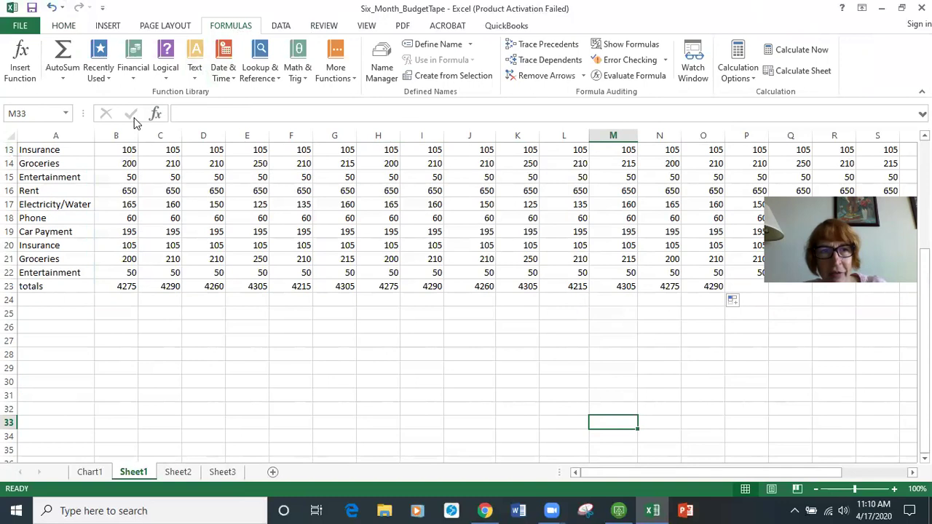
{"action": "left_click", "coordinate": [123, 287]}
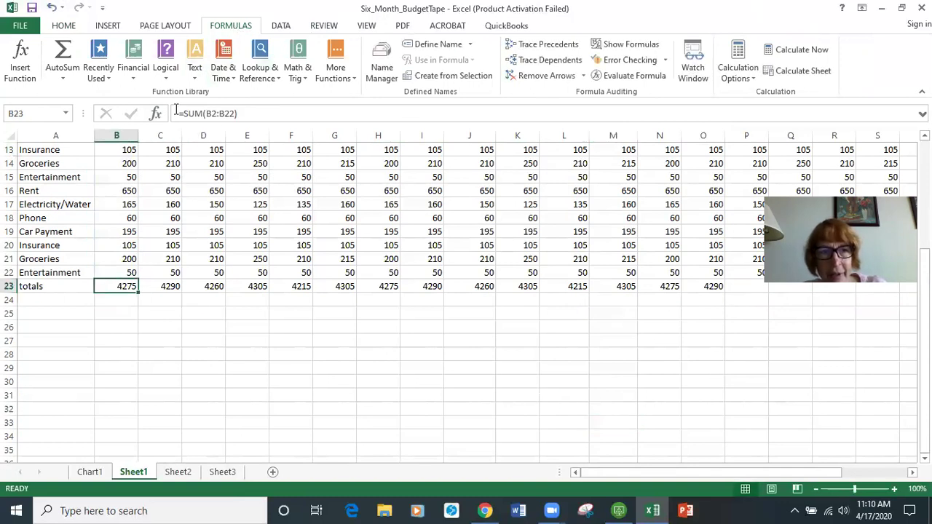
{"action": "left_click", "coordinate": [164, 288]}
{"action": "left_click", "coordinate": [211, 286]}
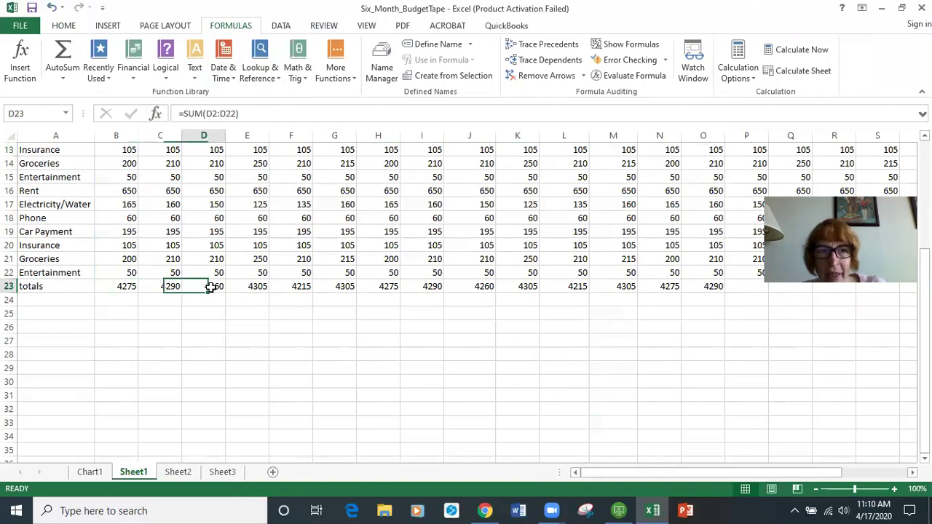
{"action": "left_click", "coordinate": [122, 285]}
{"action": "left_click", "coordinate": [297, 287]}
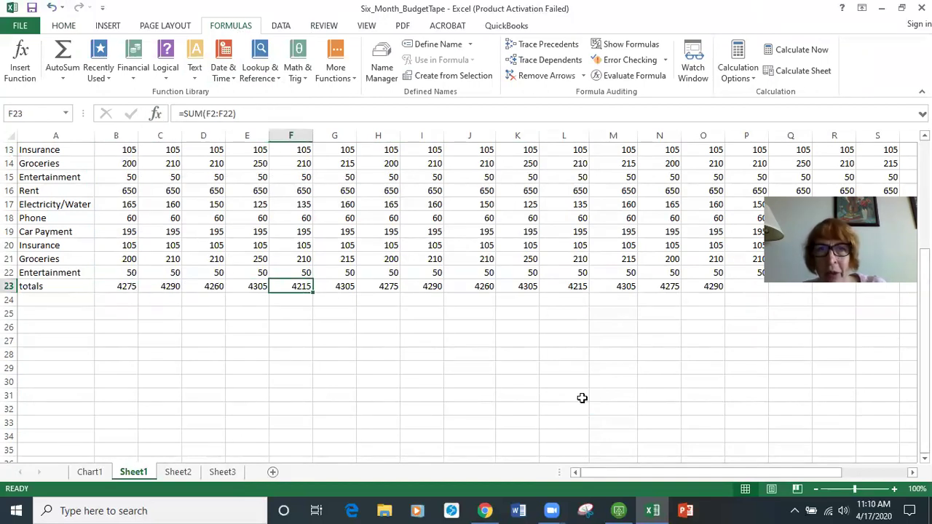
- Show the formulas in all cells, look along the totals row, and switch back to displaying values
{"action": "left_click", "coordinate": [625, 46]}
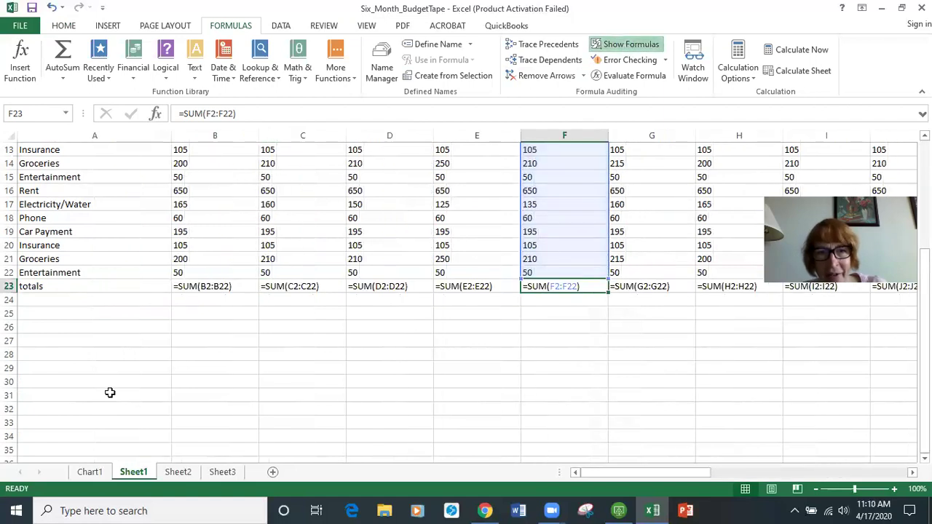
{"action": "mouse_move", "coordinate": [617, 470]}
{"action": "left_mouse_down"}
{"action": "mouse_move", "coordinate": [762, 475]}
{"action": "mouse_move", "coordinate": [634, 465]}
{"action": "left_mouse_up"}
{"action": "left_click", "coordinate": [627, 45]}
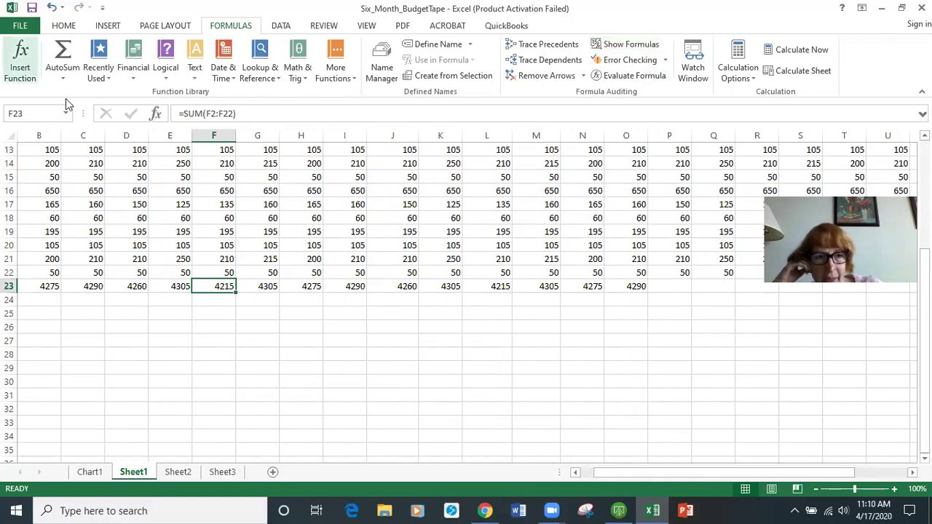
- Examine how the column references change in the totals formulas in D23 through I23
{"action": "left_click", "coordinate": [180, 287]}
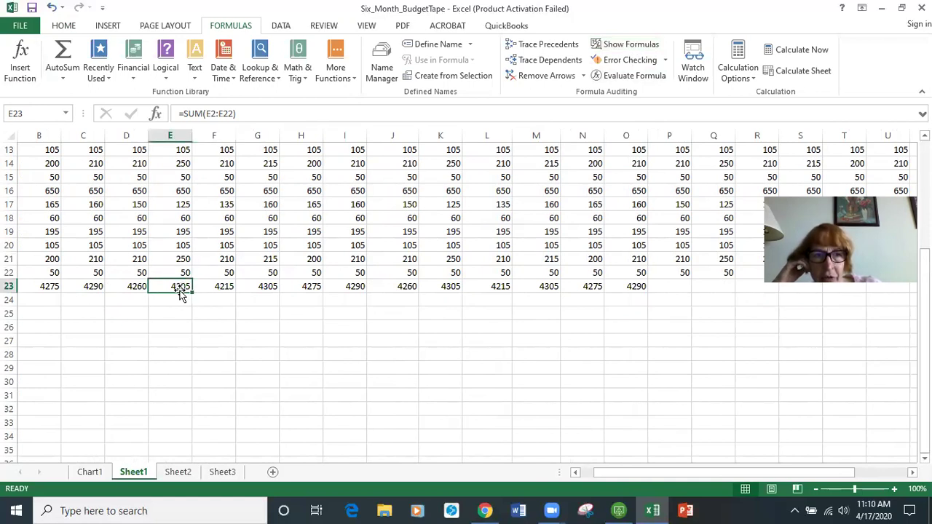
{"action": "left_click", "coordinate": [221, 288]}
{"action": "left_click", "coordinate": [267, 286]}
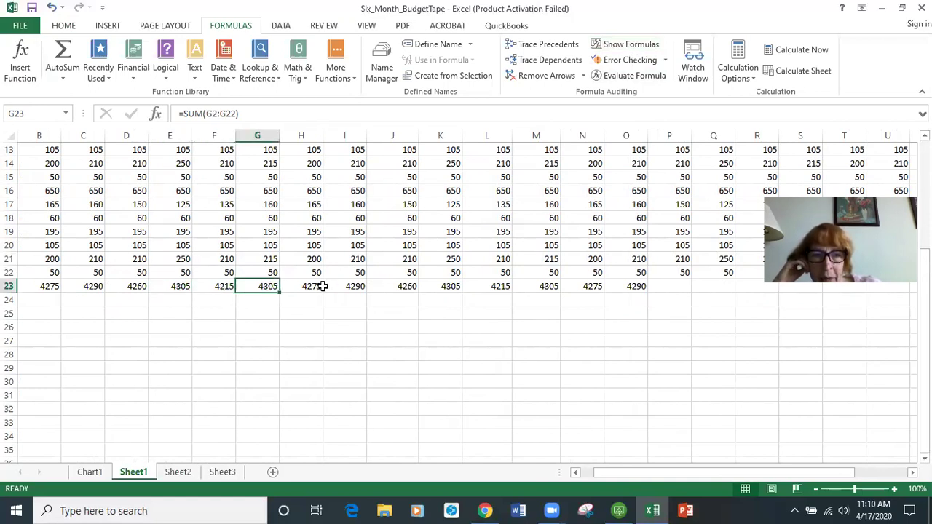
{"action": "left_click", "coordinate": [314, 288]}
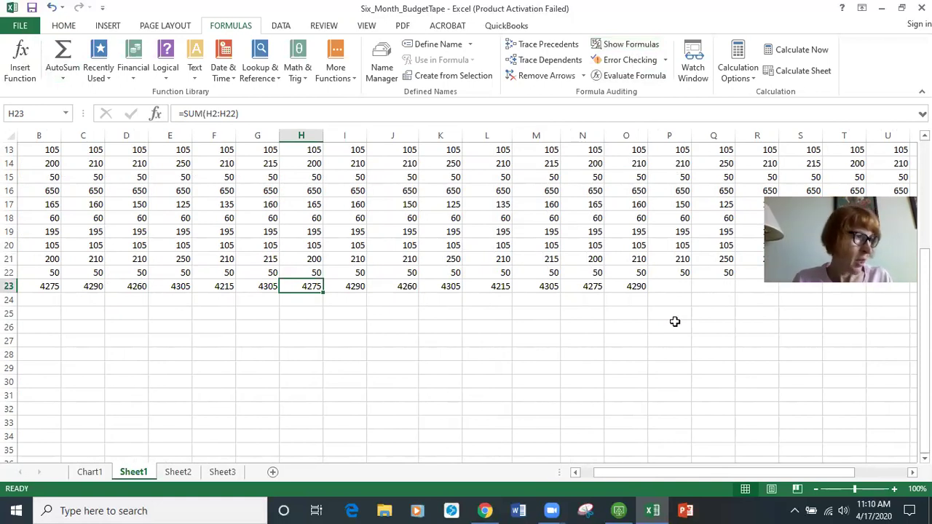
{"action": "left_click", "coordinate": [258, 287]}
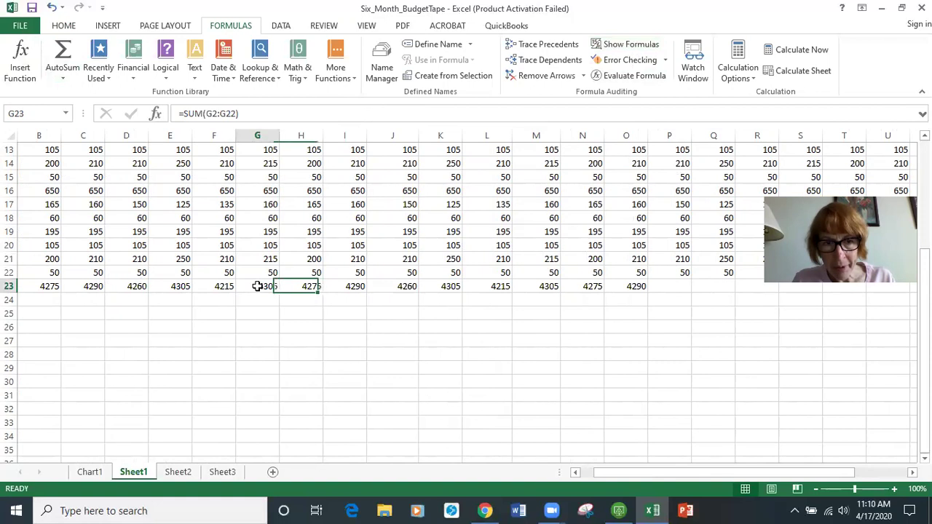
{"action": "left_click", "coordinate": [317, 288]}
{"action": "left_click", "coordinate": [355, 288]}
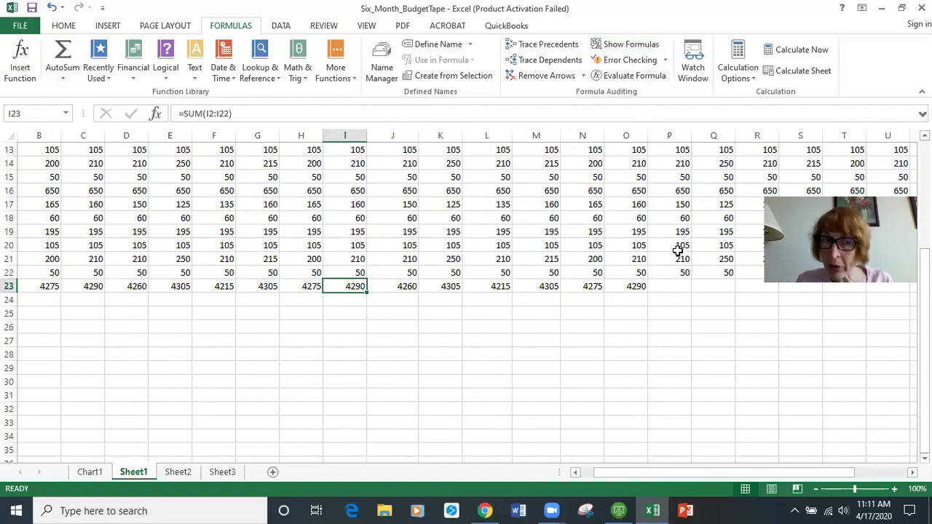
{"action": "left_click", "coordinate": [126, 287]}
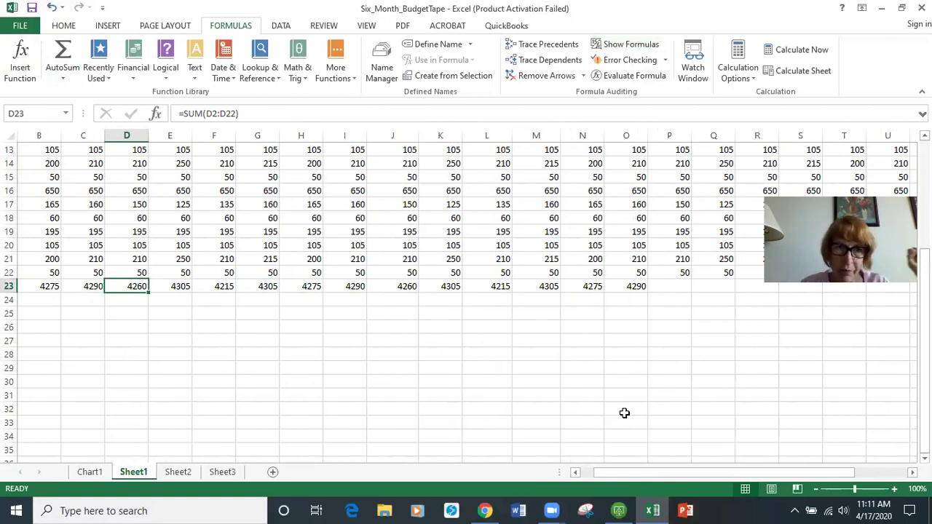
- Enter the sample relative reference A1 in K27 and the absolute reference $A$1 in M27
{"action": "left_click", "coordinate": [445, 341]}
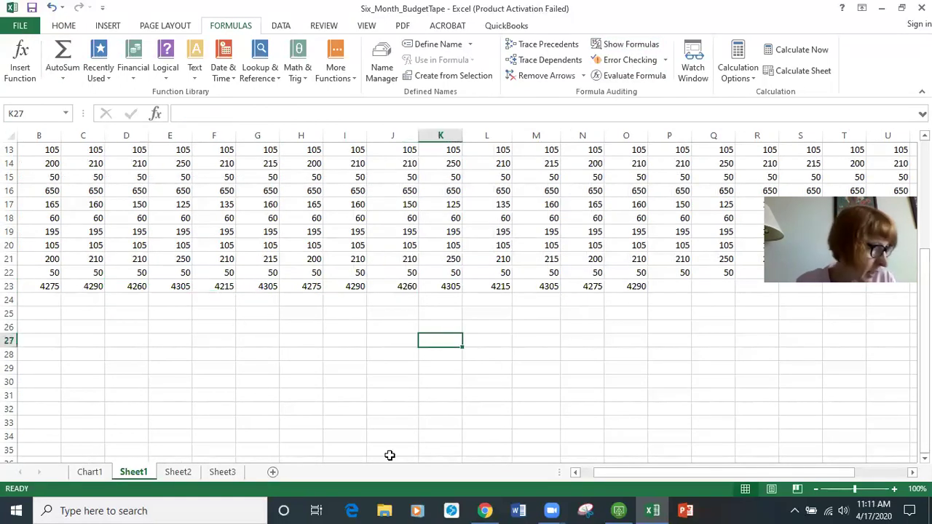
{"action": "type", "text": "A"}
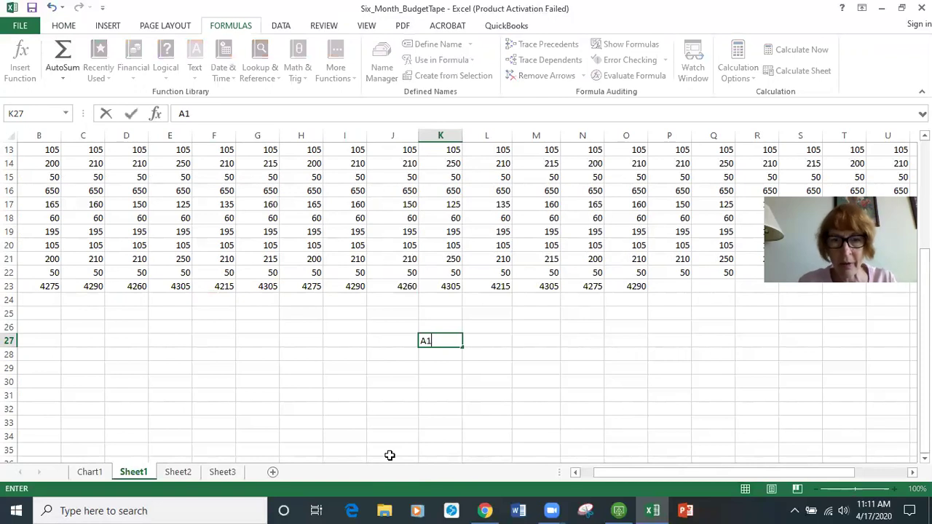
{"action": "type", "text": "1"}
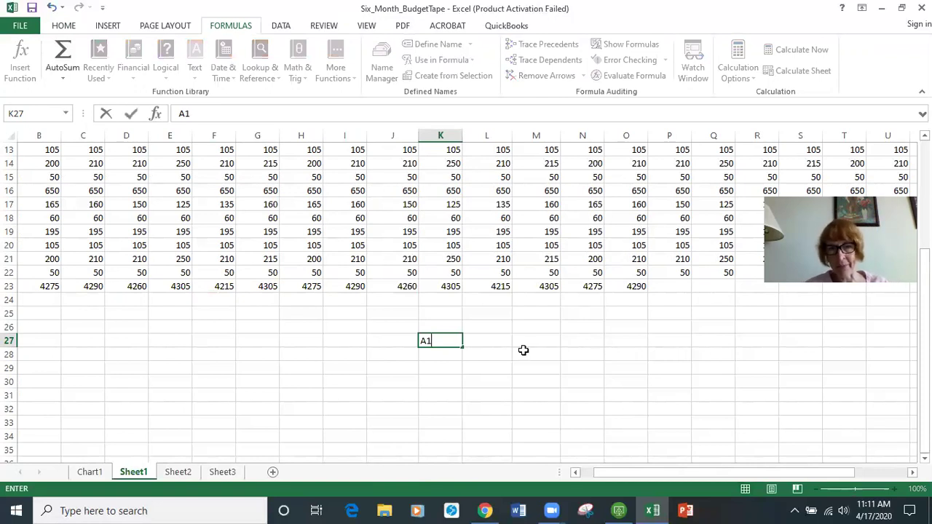
{"action": "left_click", "coordinate": [547, 339]}
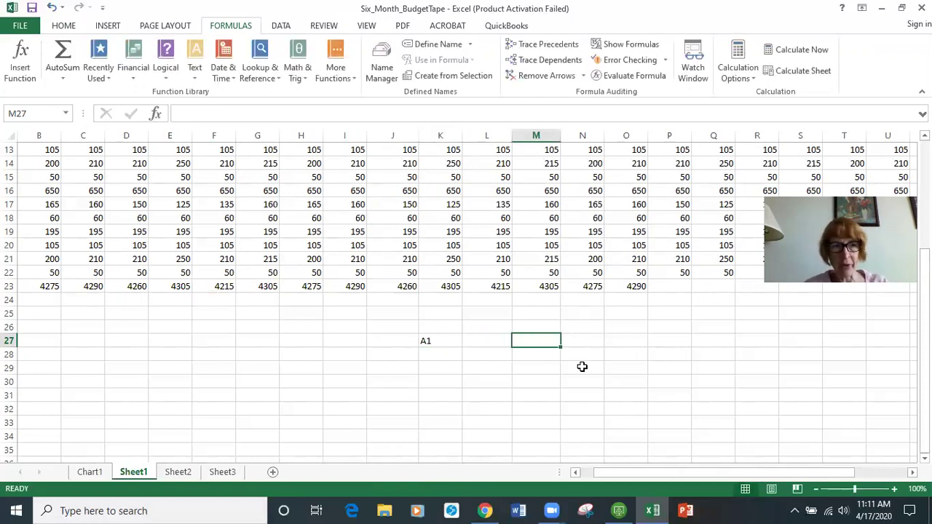
{"action": "type", "text": "$A$1"}
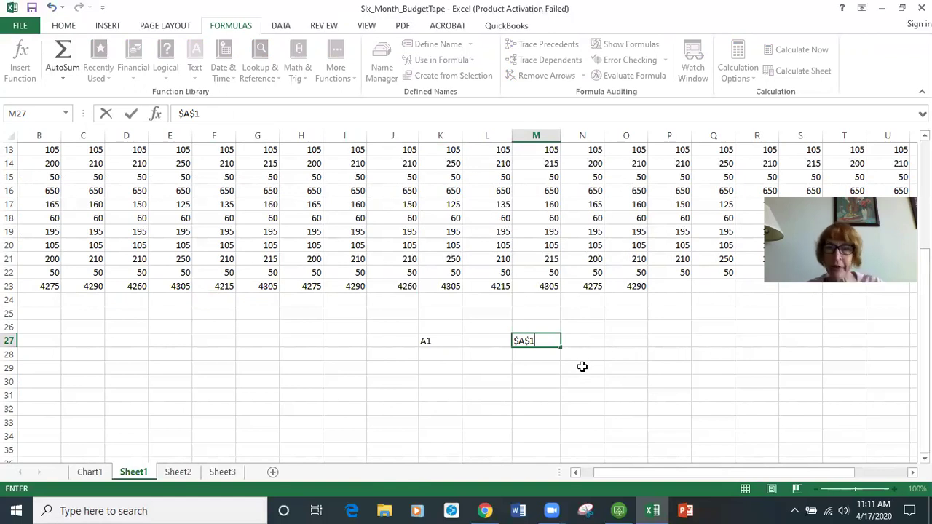
{"action": "left_click", "coordinate": [527, 359]}
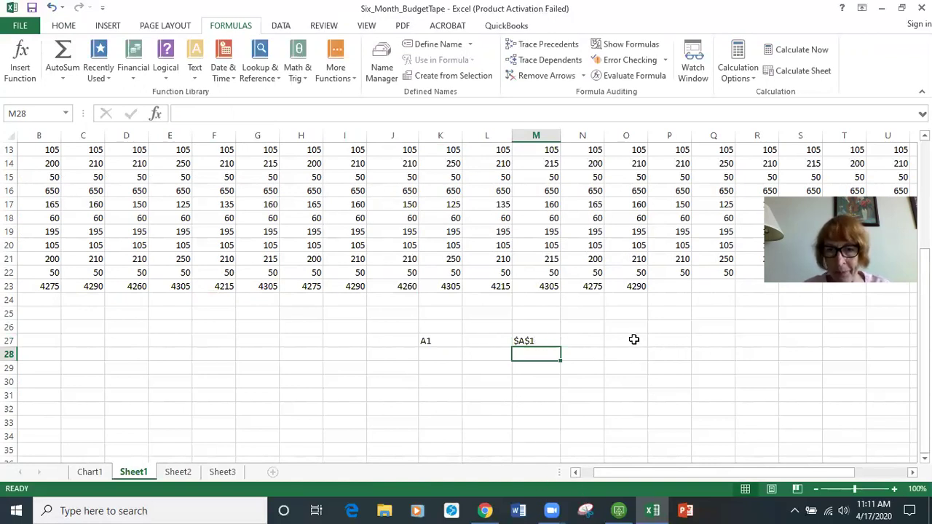
- Enter the sample mixed references A$1 in O27 and $A1 in P27
{"action": "left_click", "coordinate": [639, 341]}
{"action": "type", "text": "A"}
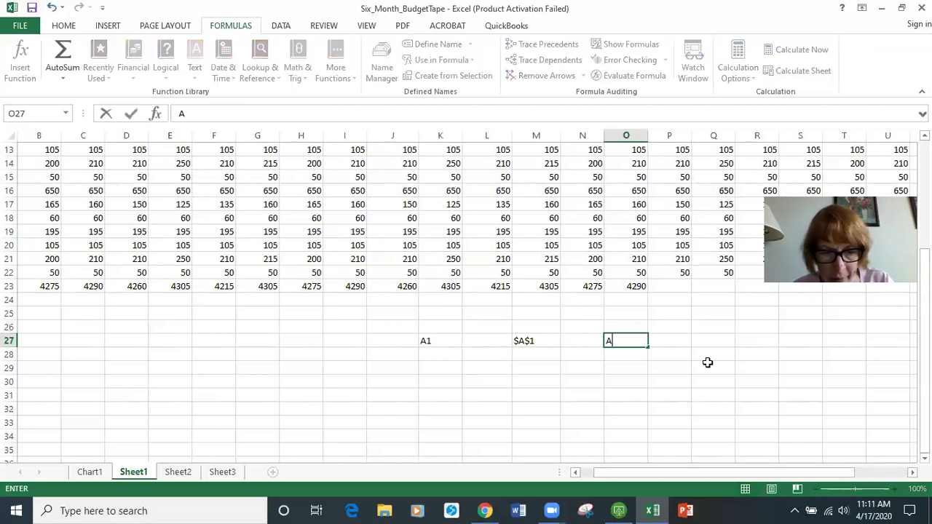
{"action": "type", "text": "$1"}
{"action": "left_click", "coordinate": [669, 343]}
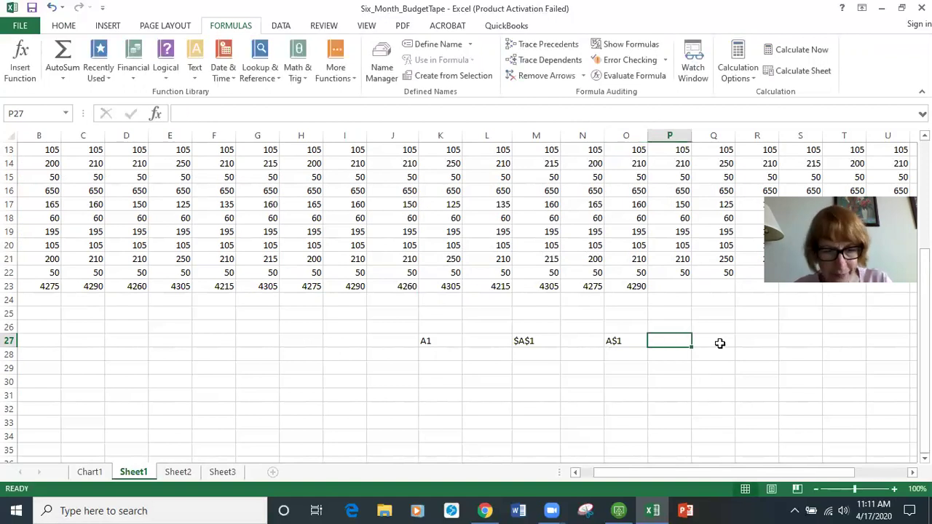
{"action": "type", "text": "$"}
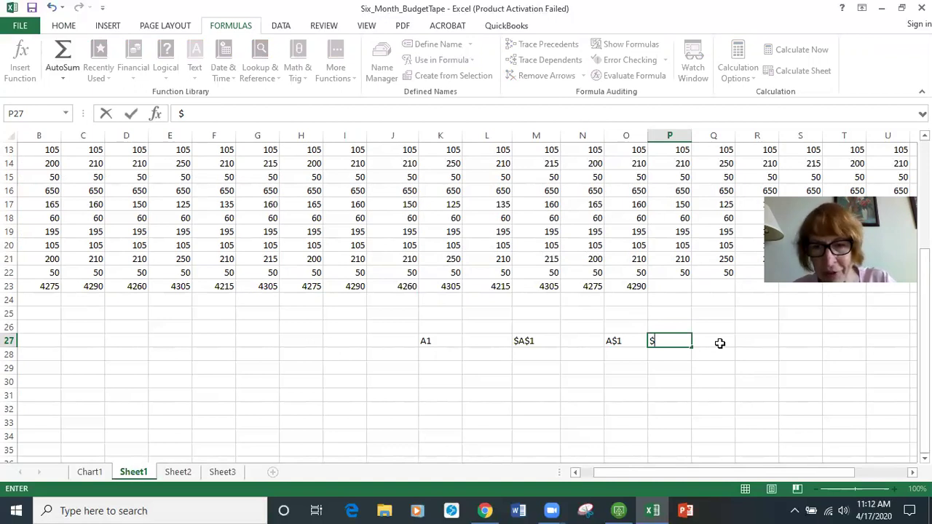
{"action": "type", "text": "A1"}
{"action": "key", "text": "Return"}
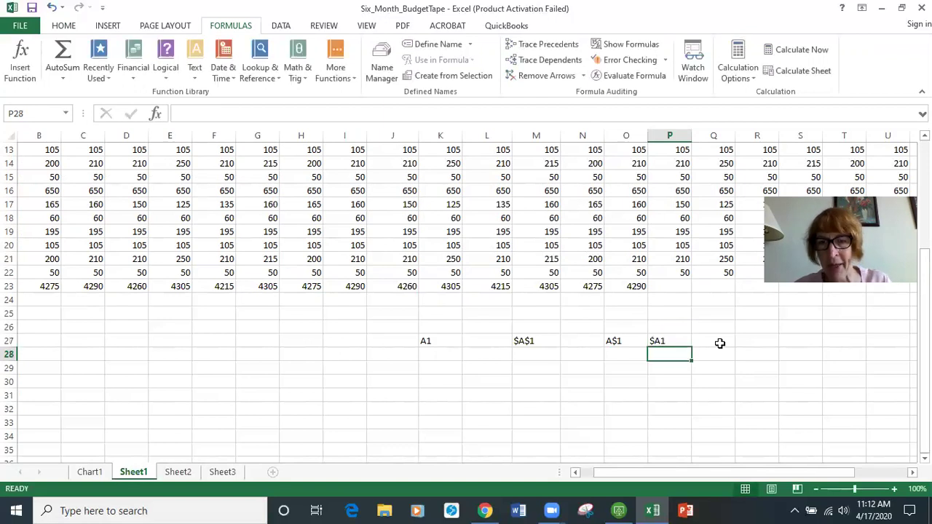
{"action": "left_click", "coordinate": [516, 370]}
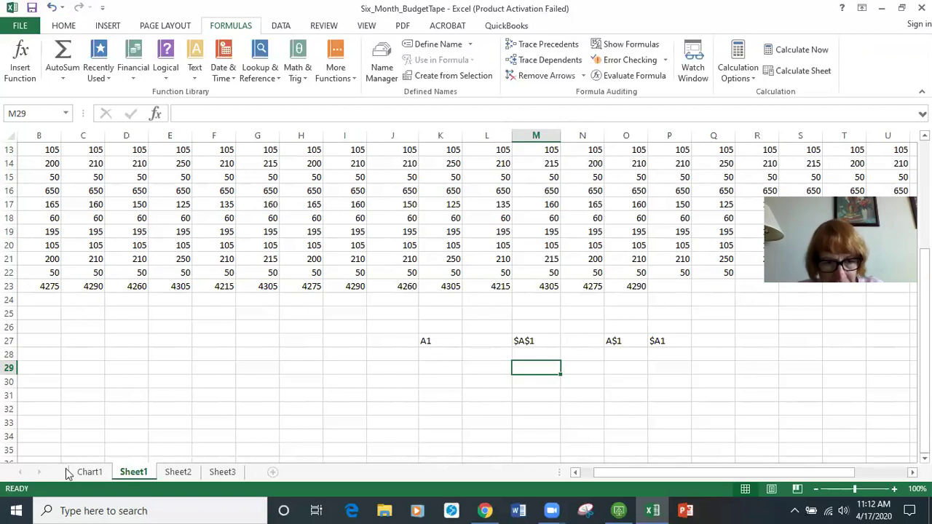
- Enter the cross-sheet formula =sum(sheet1!H10+sheet2!H12) in cell H12 of Sheet3
{"action": "left_click", "coordinate": [181, 473]}
{"action": "left_click", "coordinate": [220, 473]}
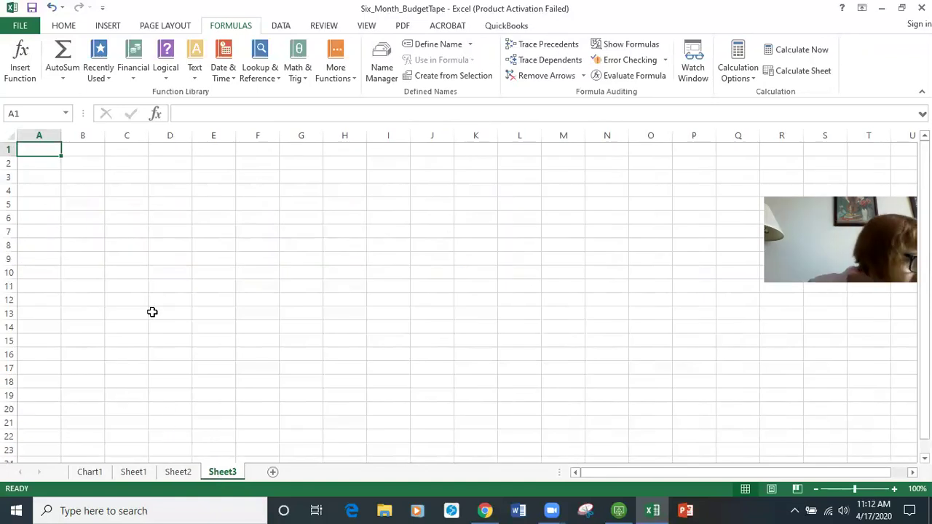
{"action": "left_click", "coordinate": [343, 303]}
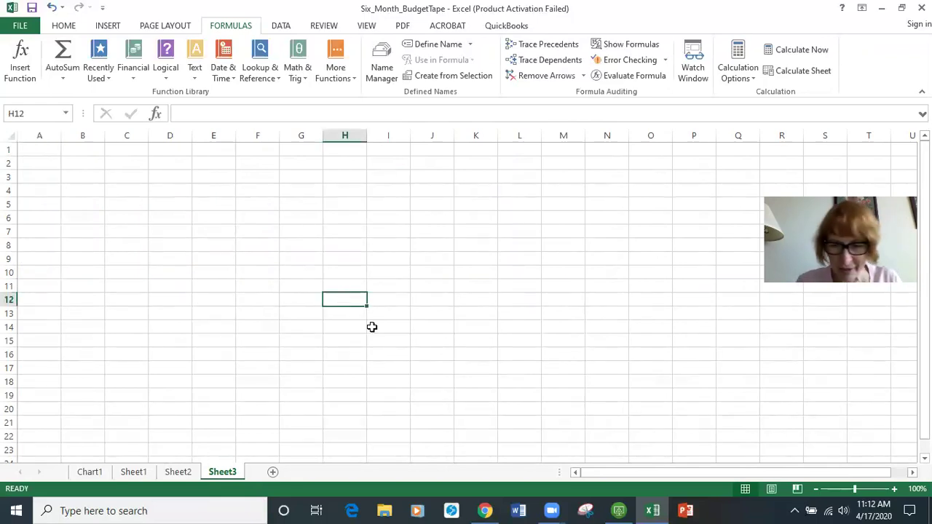
{"action": "type", "text": "="}
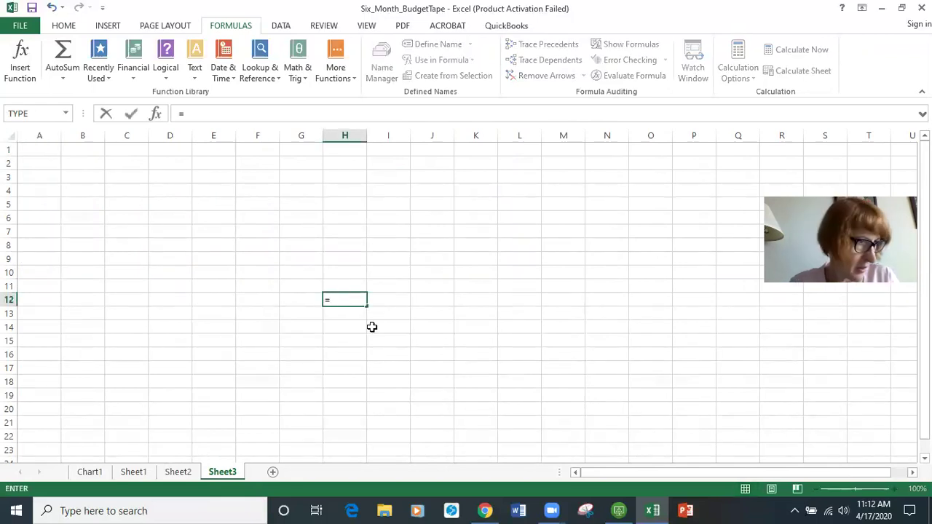
{"action": "type", "text": "sum("}
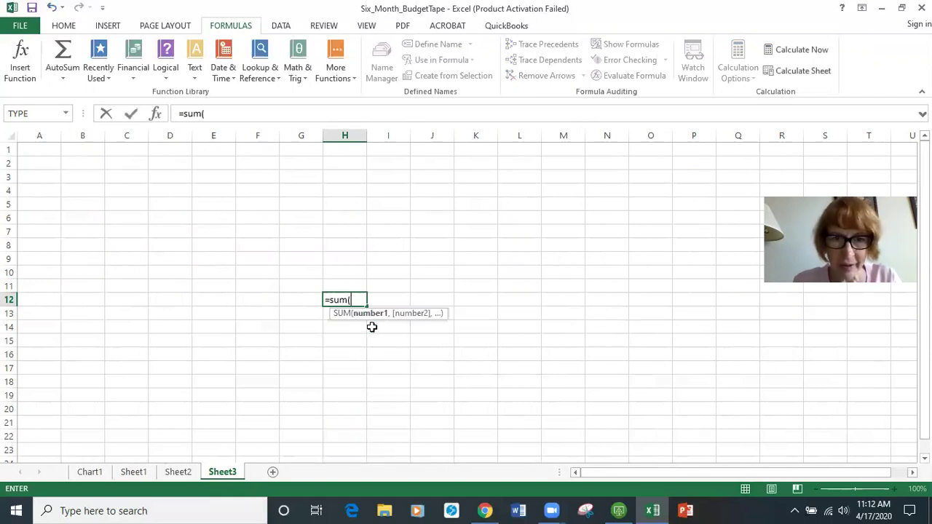
{"action": "type", "text": "shhet"}
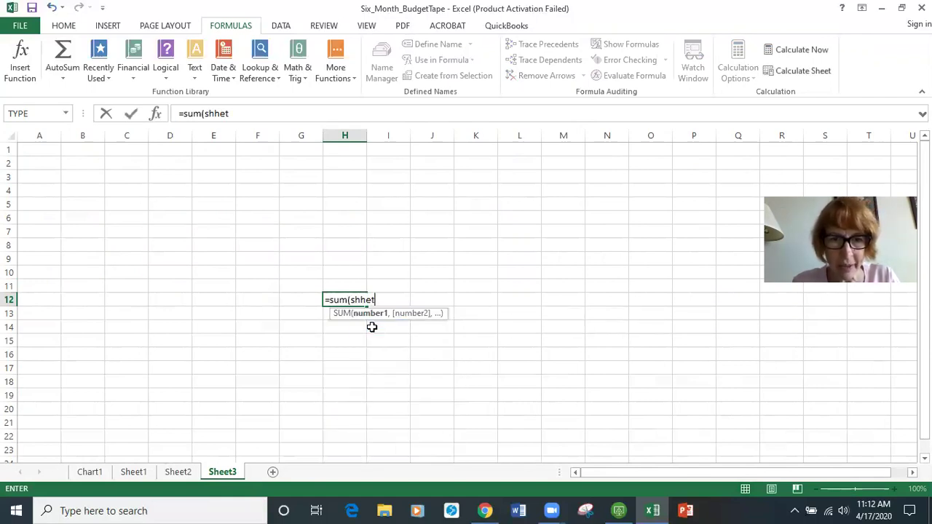
{"action": "key", "text": "BackSpace"}
{"action": "key", "text": "BackSpace"}
{"action": "key", "text": "BackSpace"}
{"action": "type", "text": "eet1"}
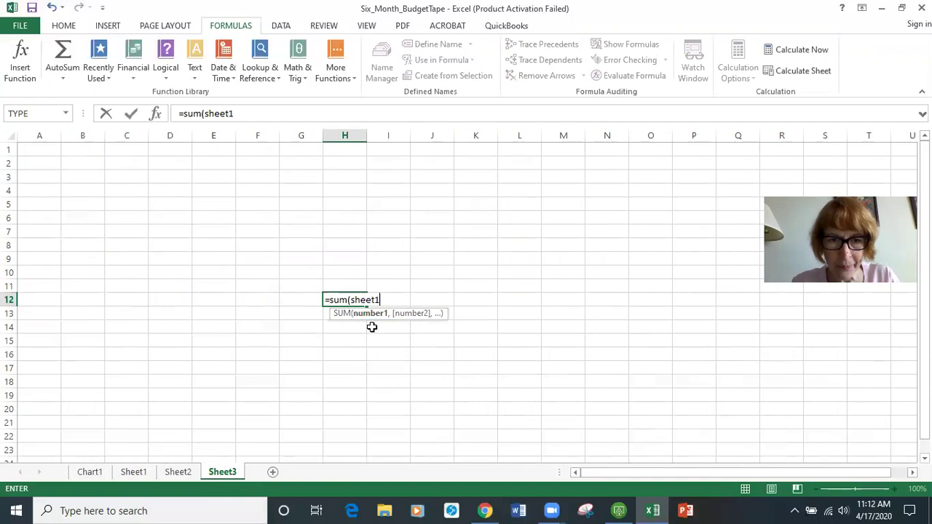
{"action": "type", "text": "!"}
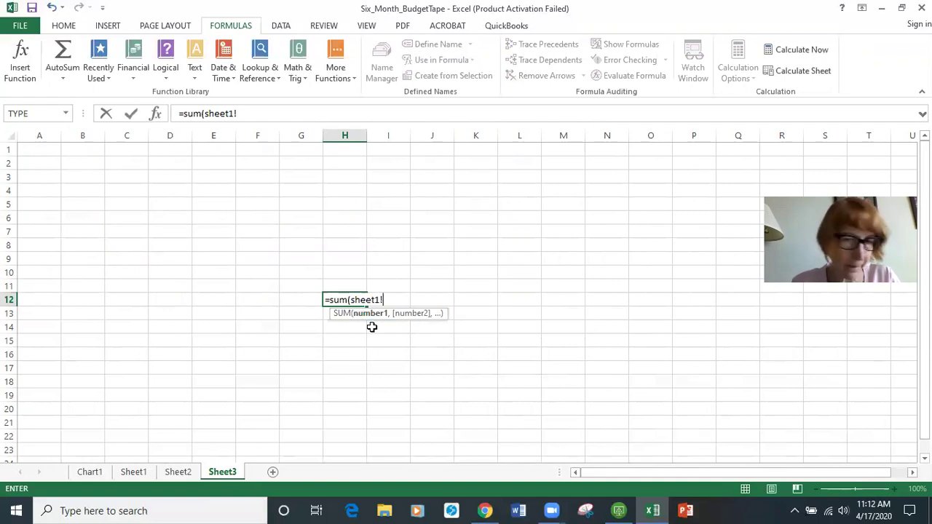
{"action": "type", "text": "H10"}
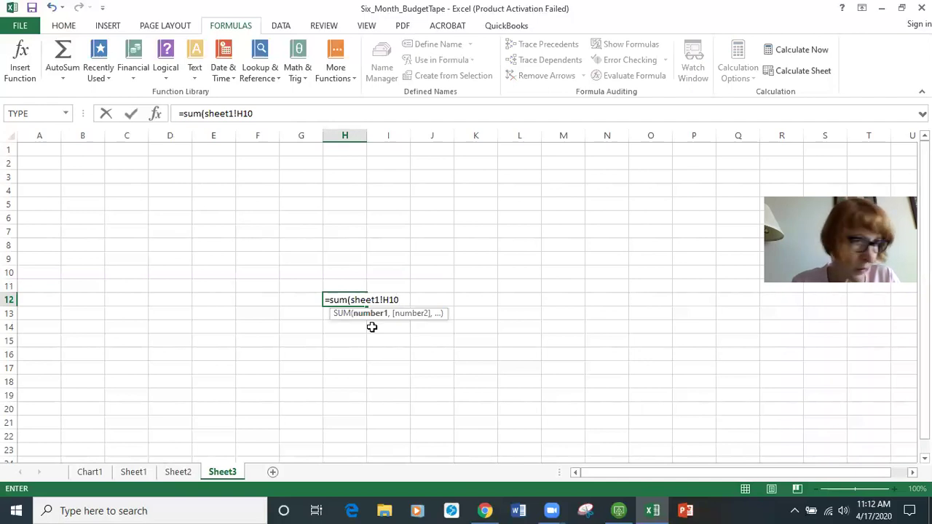
{"action": "type", "text": "+"}
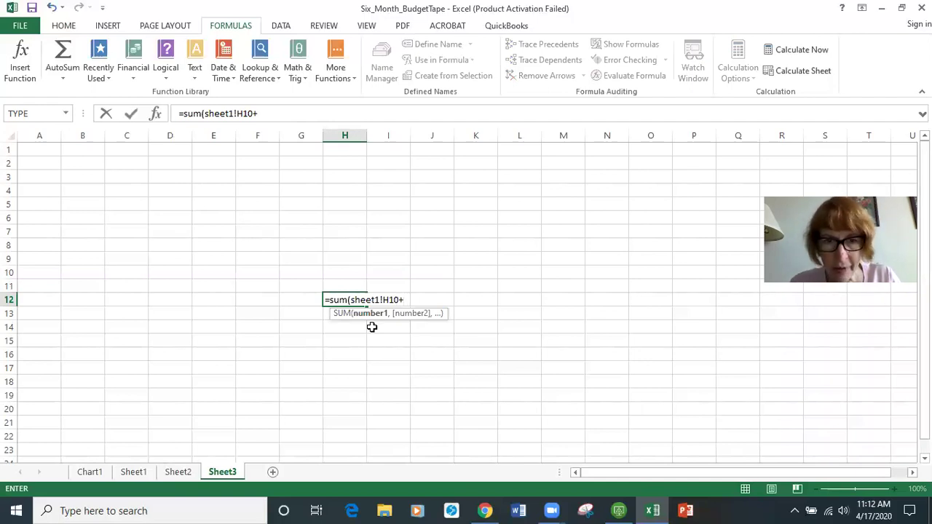
{"action": "type", "text": "sheet"}
{"action": "type", "text": "2"}
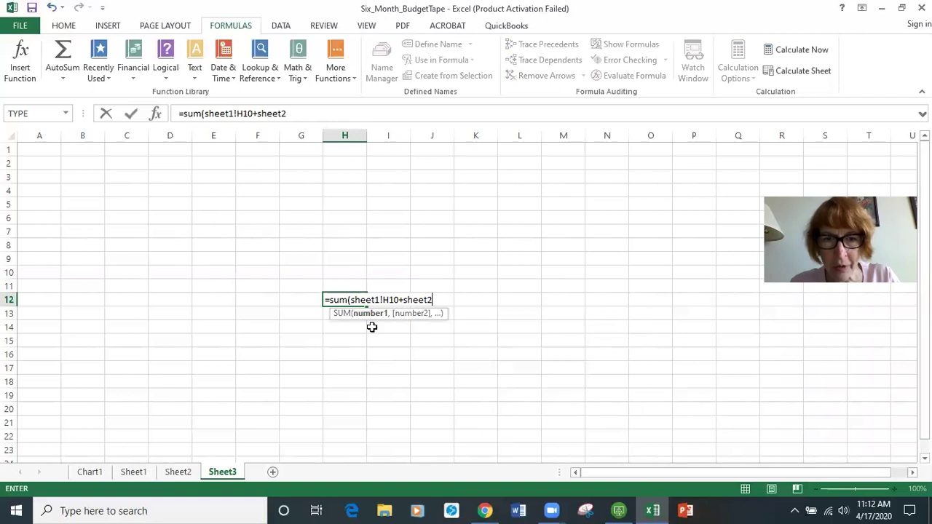
{"action": "type", "text": "!H10"}
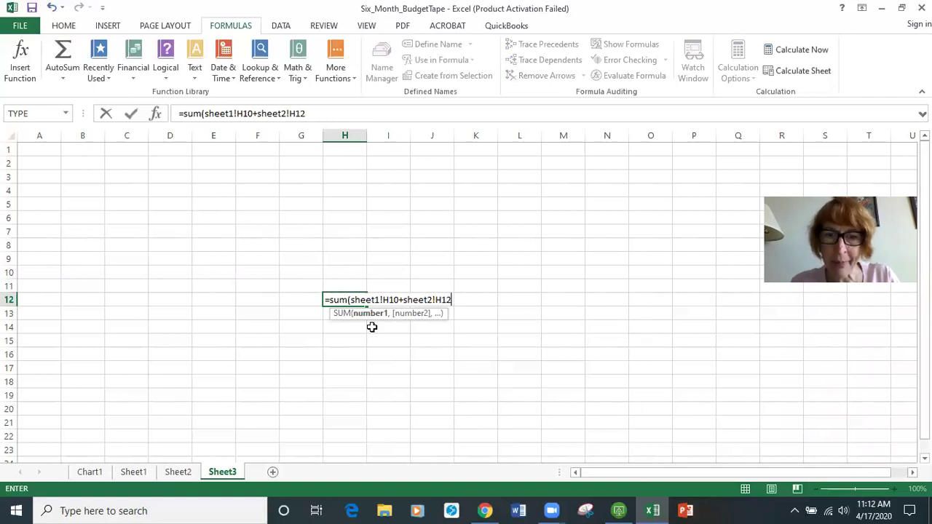
{"action": "key", "text": "Return"}
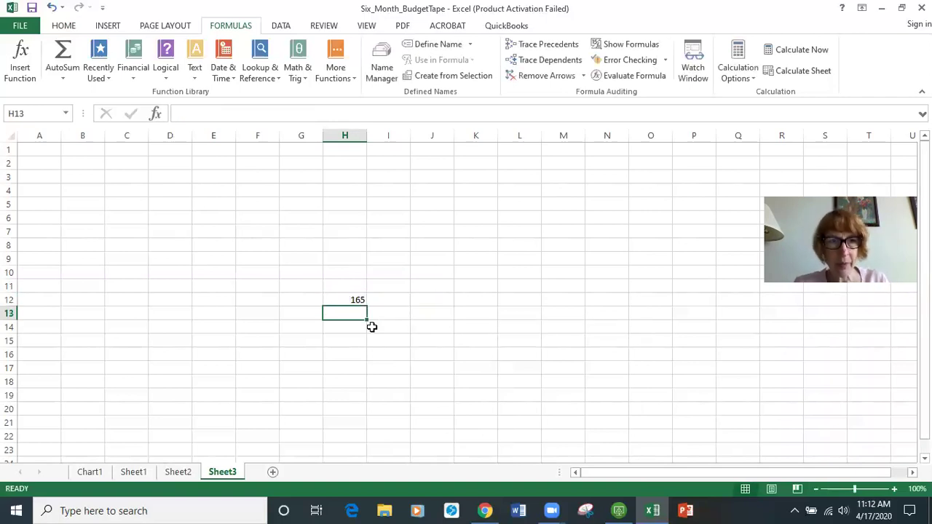
- Check the formula in Sheet3's H12 against its sources, cell H10 on Sheet1 and Sheet2, and return to Sheet3
{"action": "left_click", "coordinate": [343, 301]}
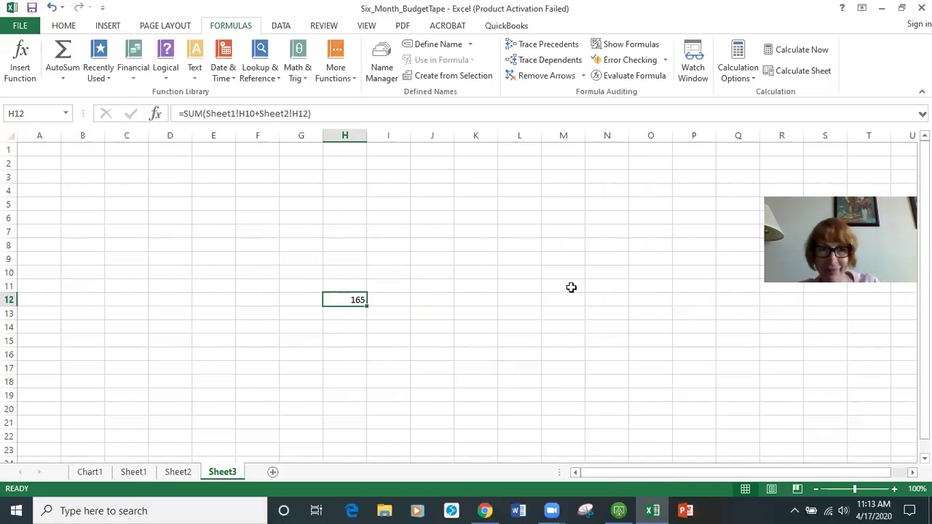
{"action": "left_click", "coordinate": [135, 474]}
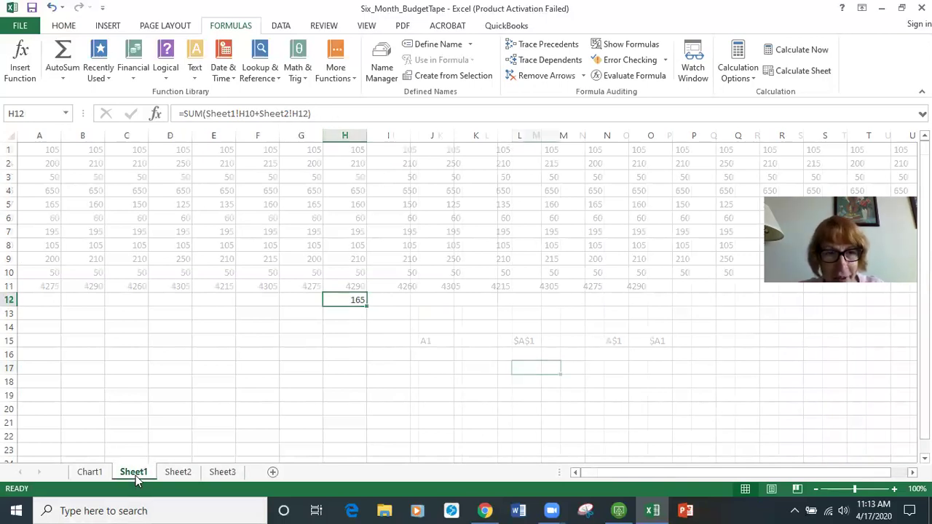
{"action": "scroll", "coordinate": [173, 329], "scroll_direction": "up", "scroll_amount": 4}
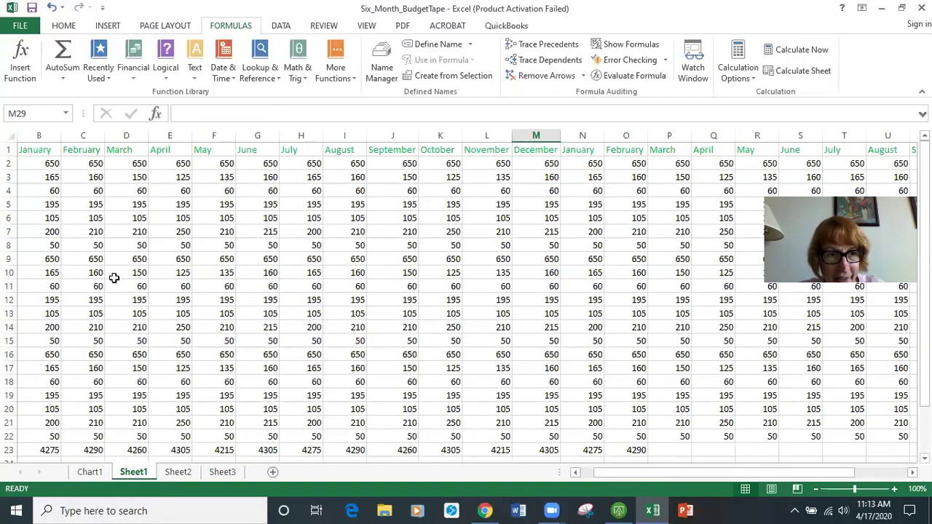
{"action": "left_click", "coordinate": [310, 275]}
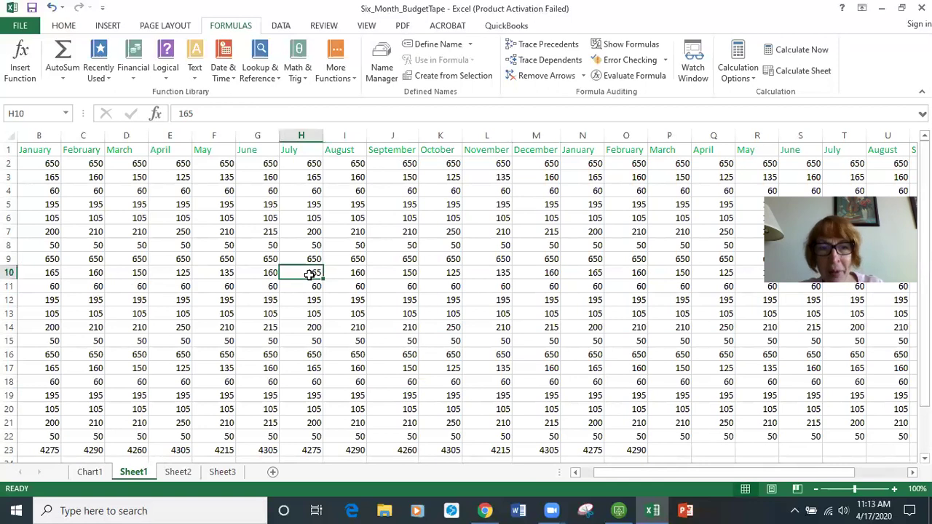
{"action": "left_click", "coordinate": [178, 475]}
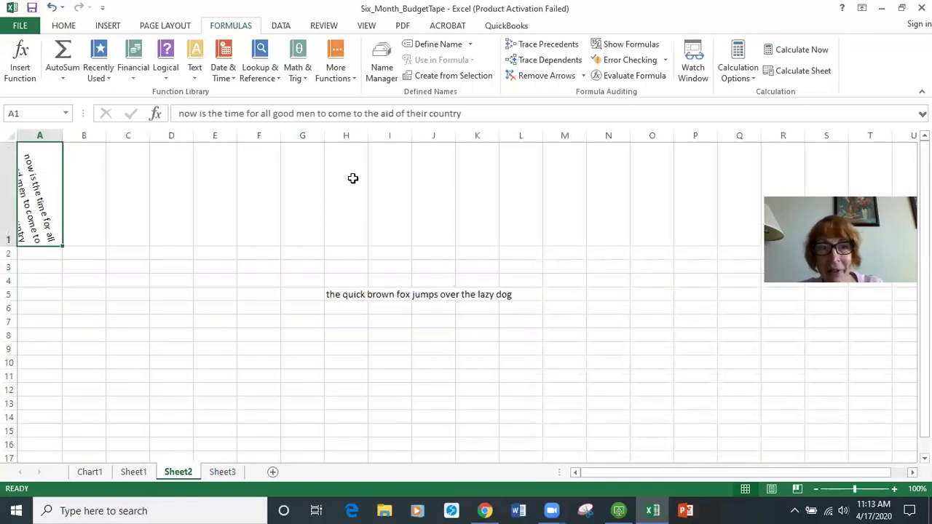
{"action": "left_click", "coordinate": [223, 474]}
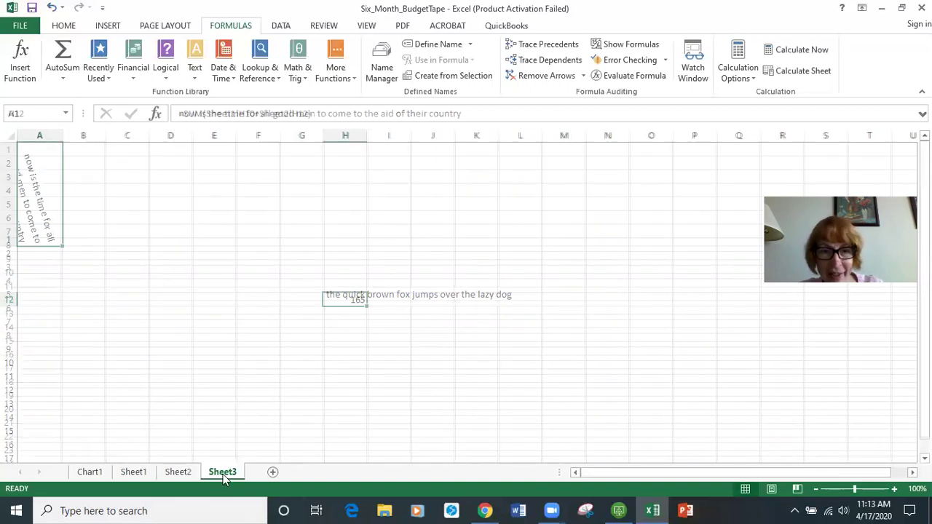